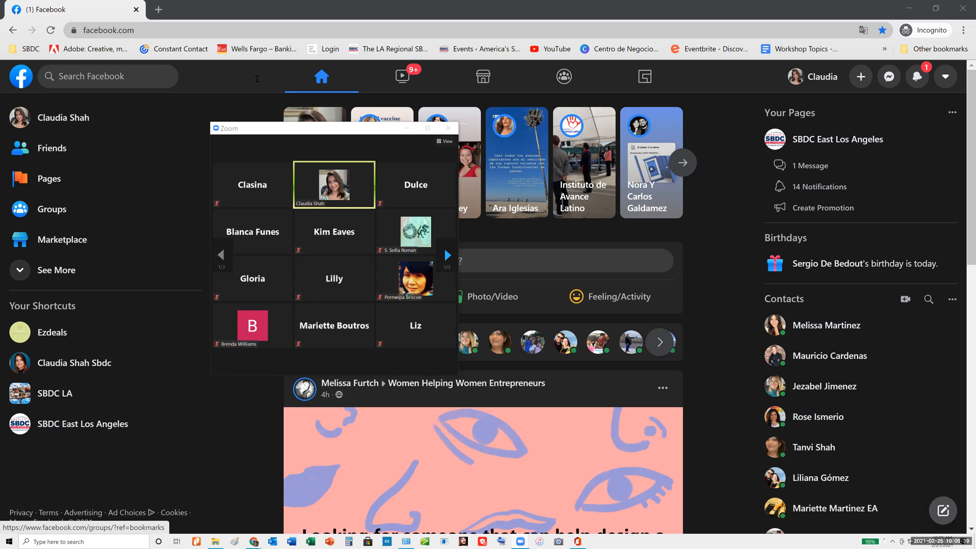
# Open the list of managed Pages and start creating a new Page
pyautogui.click(211, 126)
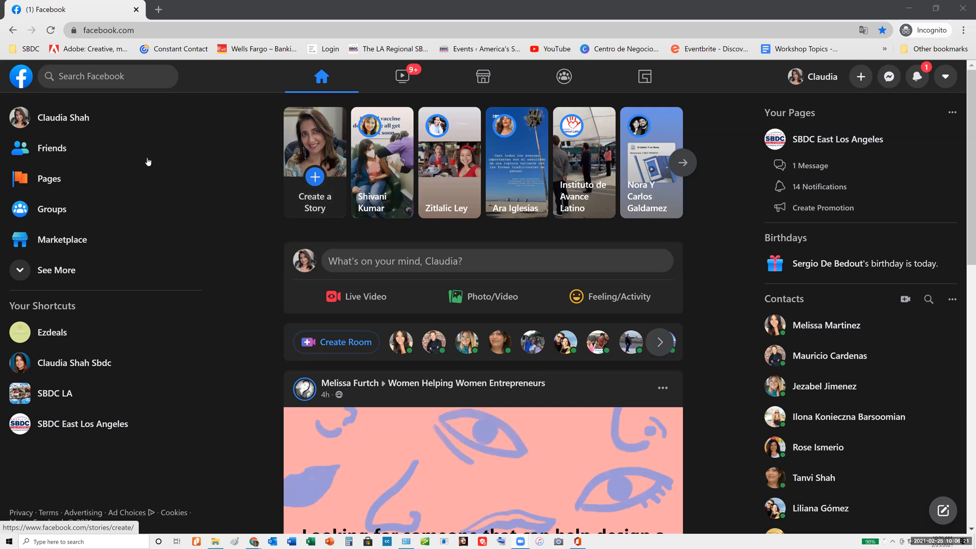
pyautogui.click(49, 179)
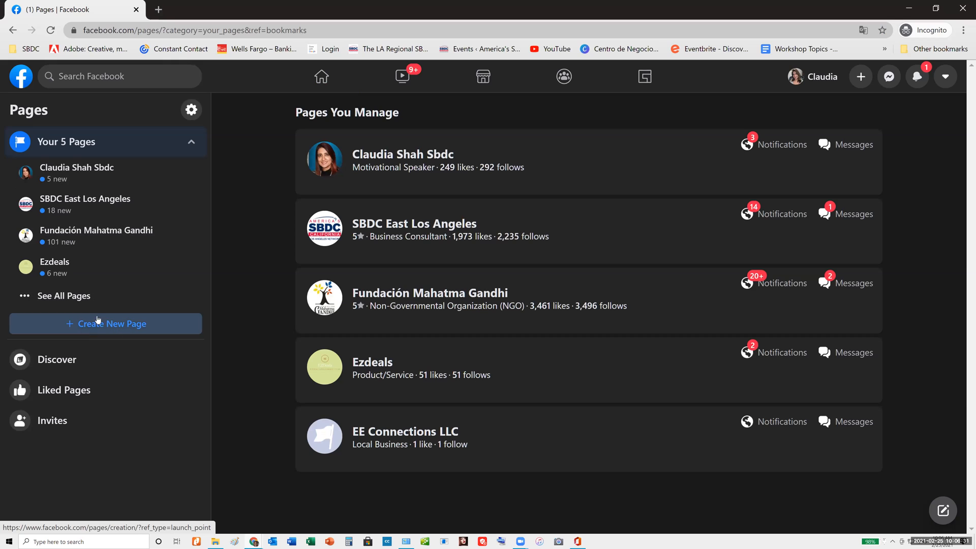
pyautogui.click(122, 325)
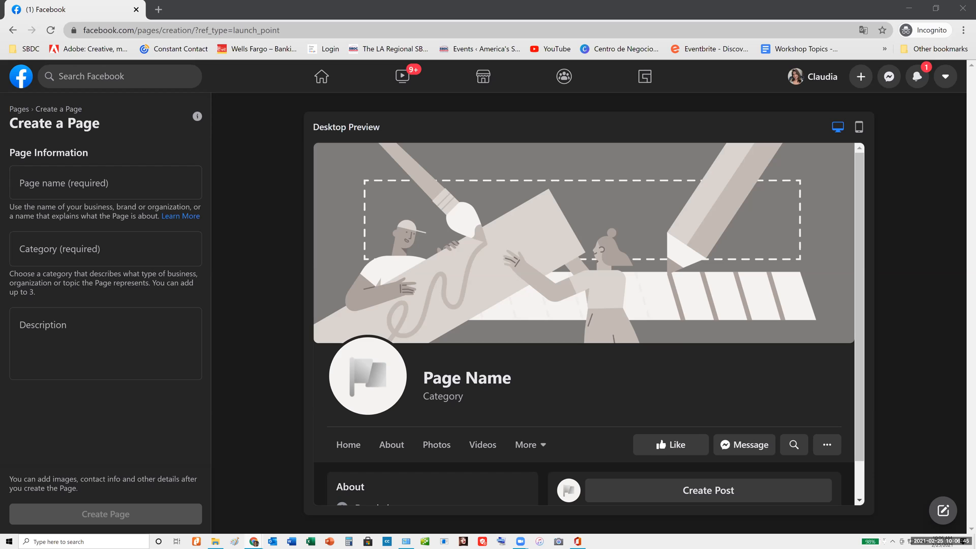
# Name the new Page "Lila Beauty Salon"
pyautogui.click(92, 183)
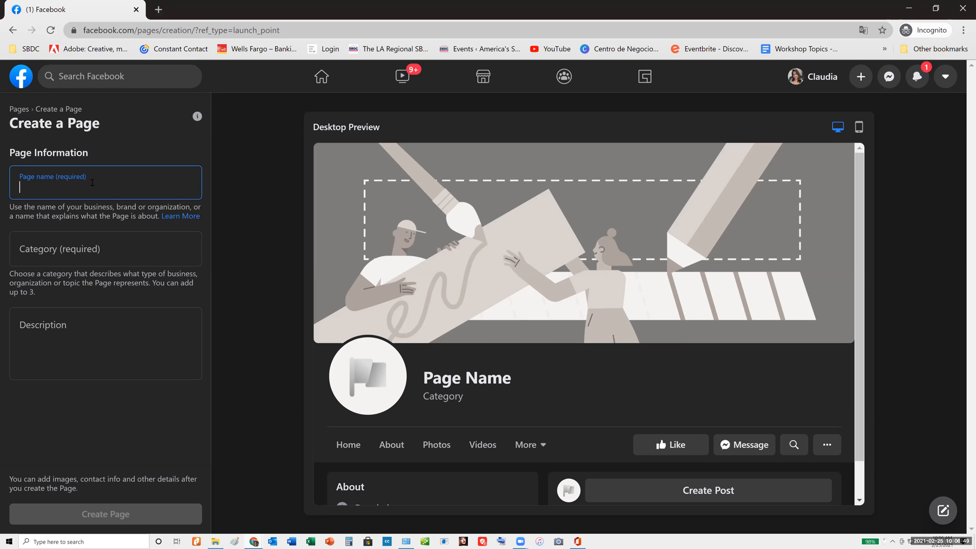
pyautogui.write('Li')
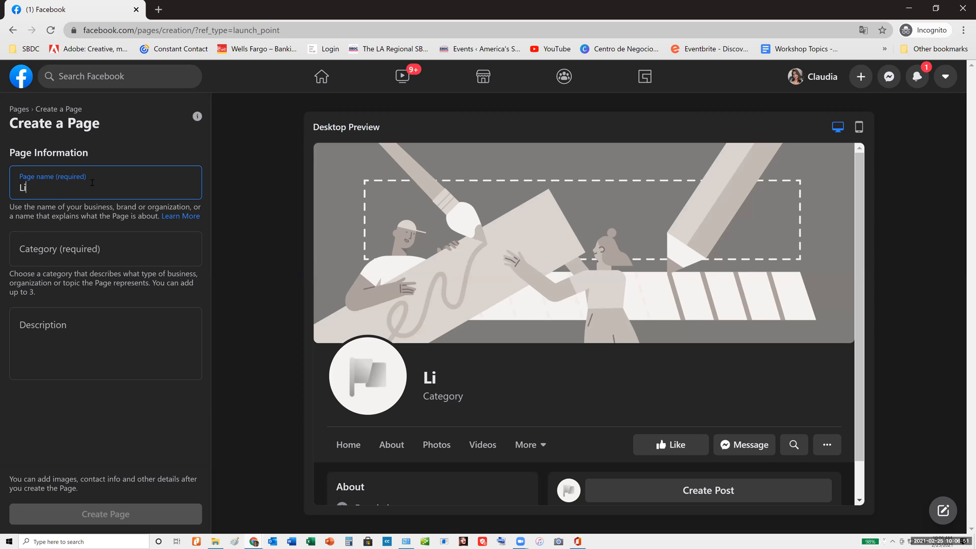
pyautogui.write('la Beau')
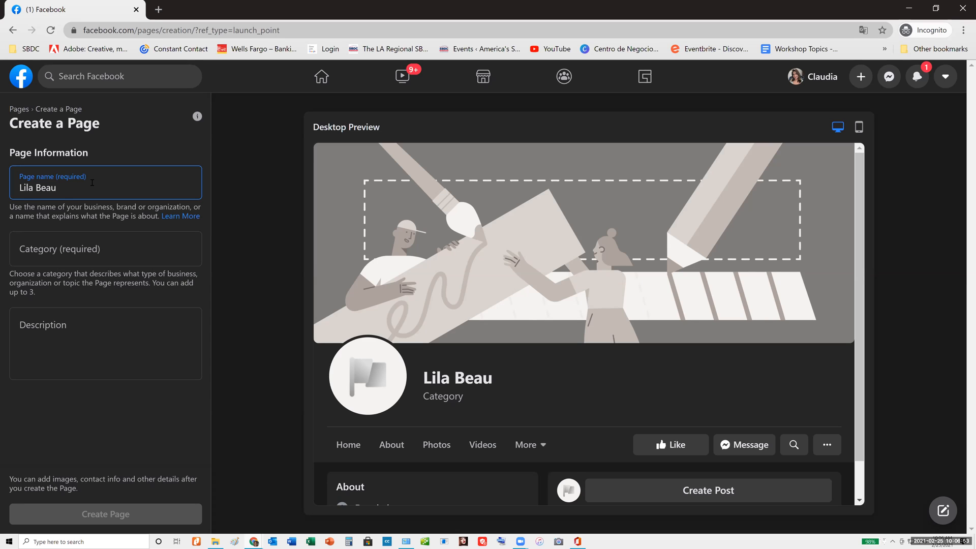
pyautogui.write('ty Salon')
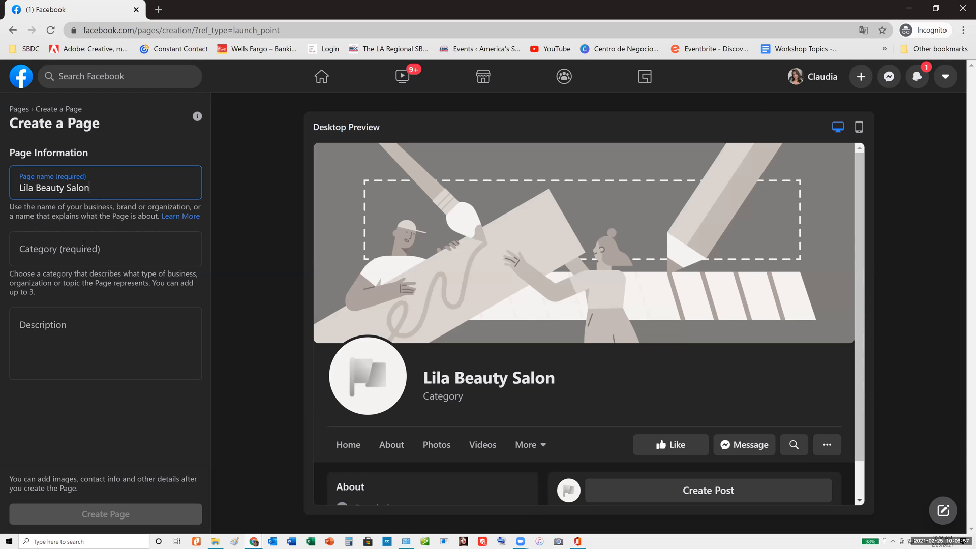
# Search the categories for "be" and assign Beauty Salon as the Page's first category
pyautogui.click(77, 249)
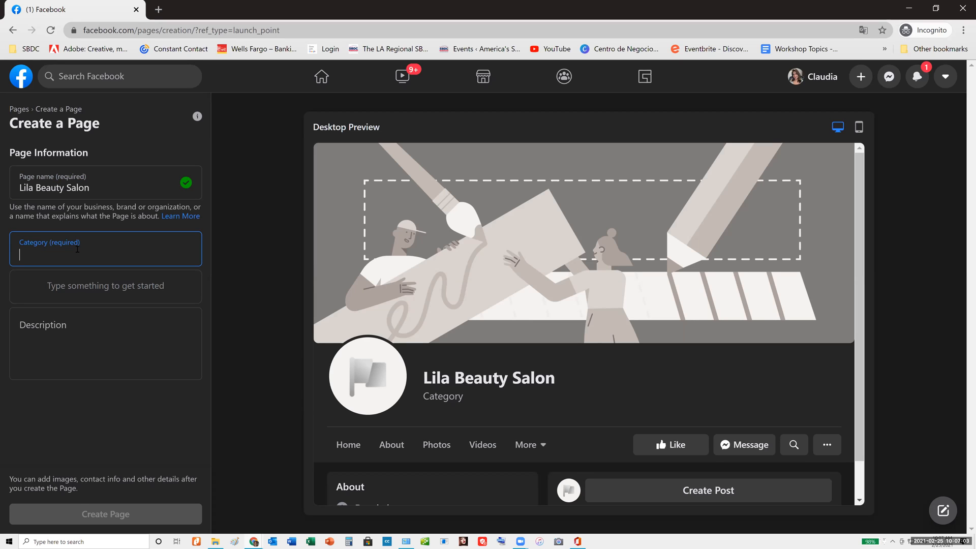
pyautogui.write('c')
pyautogui.press('BackSpace')
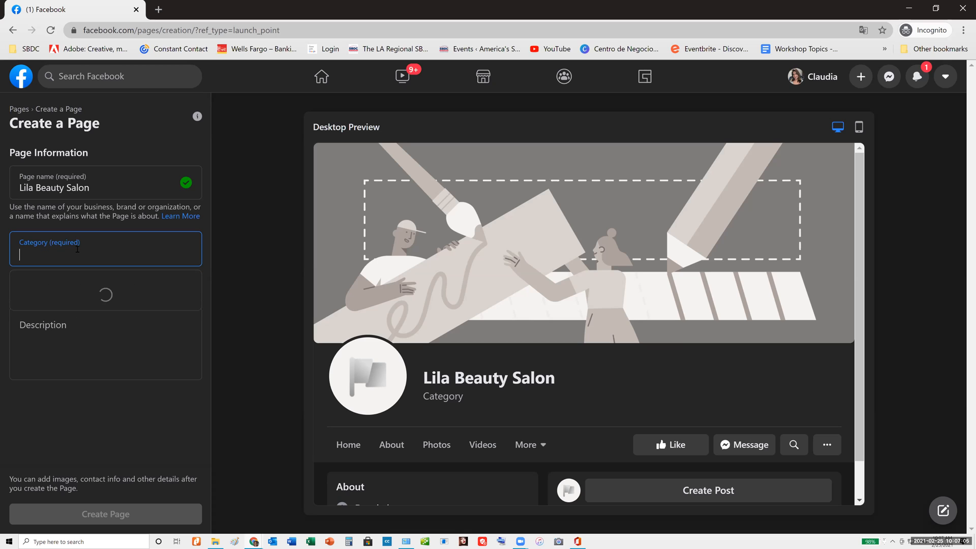
pyautogui.write('be')
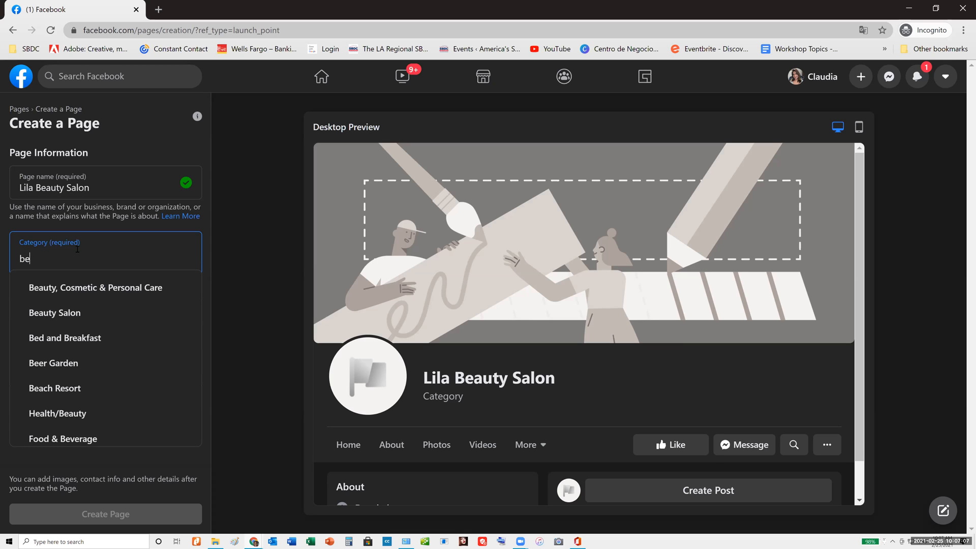
pyautogui.click(58, 318)
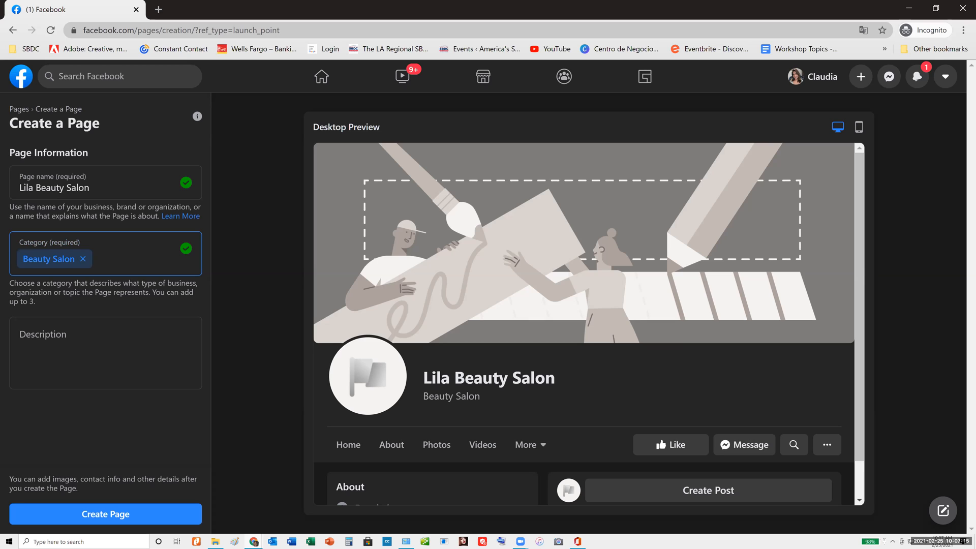
# Add Health/Beauty and Beauty, Cosmetic & Personal Care as the Page's second and third categories
pyautogui.click(114, 258)
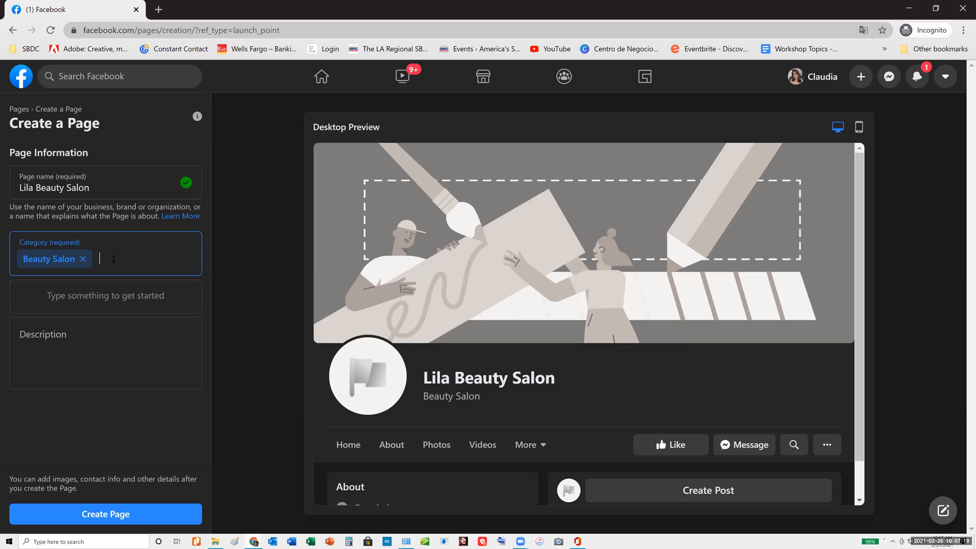
pyautogui.write('bea')
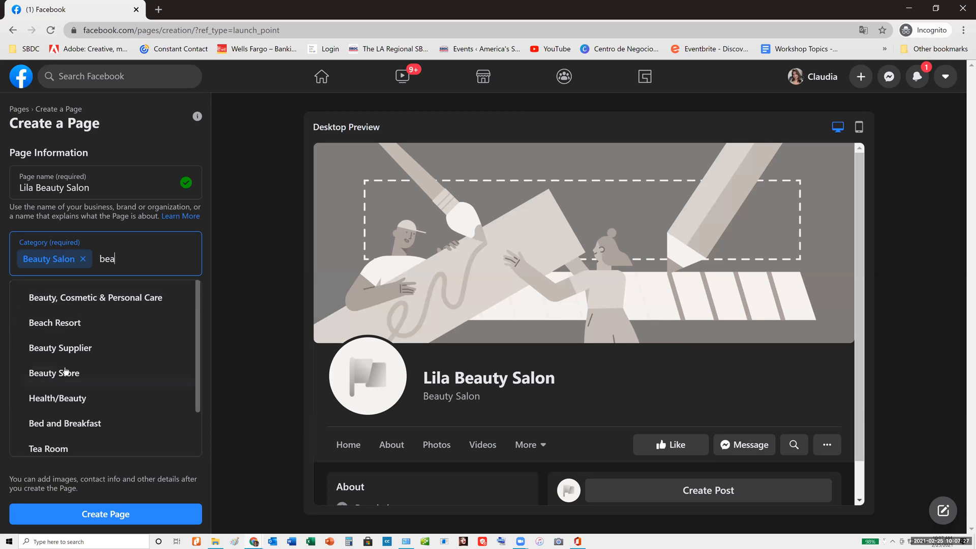
pyautogui.click(61, 398)
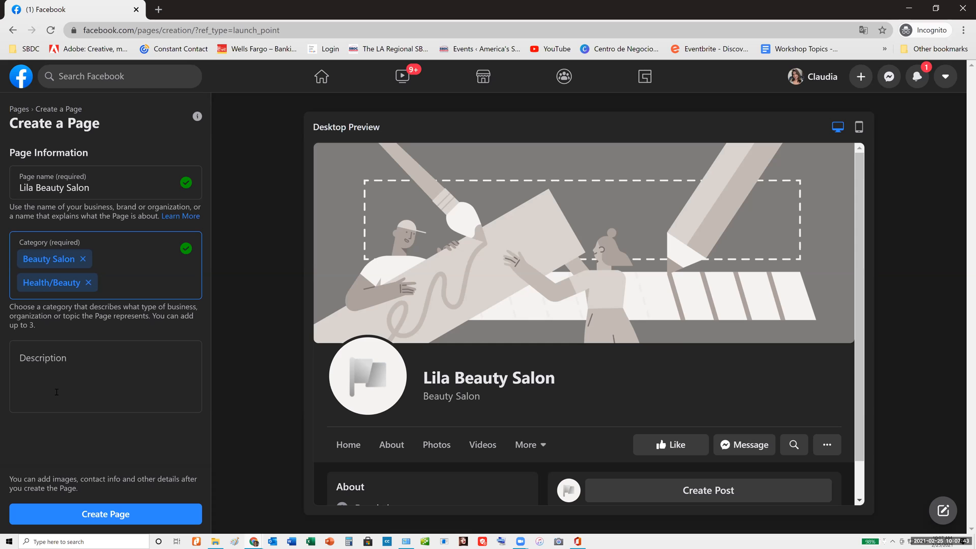
pyautogui.write('be')
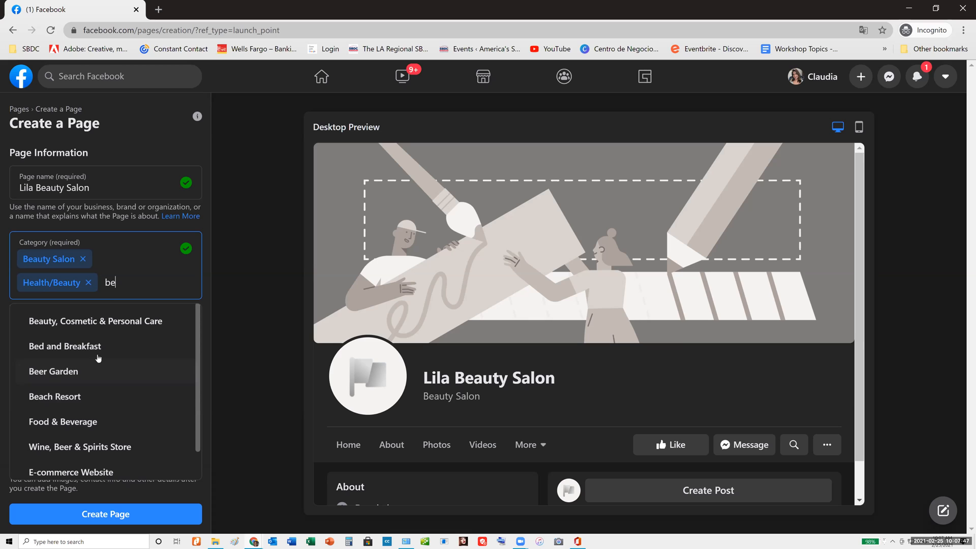
pyautogui.click(102, 320)
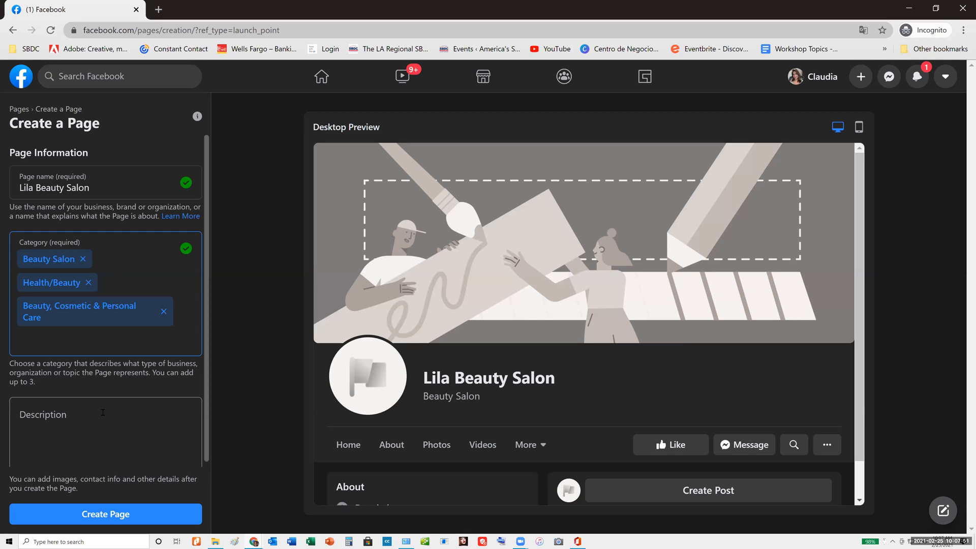
# Enter the Page description "Beauty salon in Los Angeles, CA speialized in hair extensions, haircuts"
pyautogui.click(107, 413)
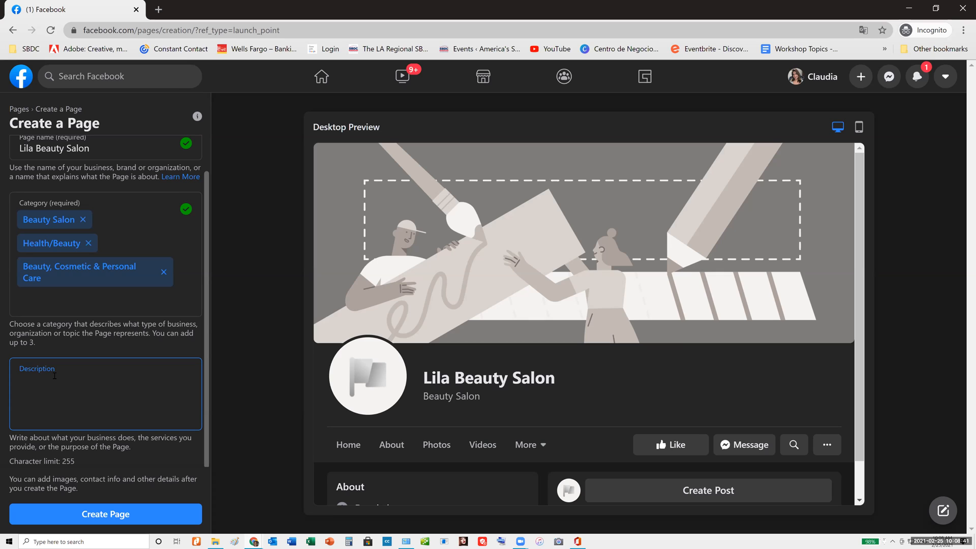
pyautogui.write('Bea')
pyautogui.write('ty')
pyautogui.press('BackSpace')
pyautogui.press('BackSpace')
pyautogui.press('BackSpace')
pyautogui.press('BackSpace')
pyautogui.write('eauty')
pyautogui.write('on in Los Angeles, CA speiali')
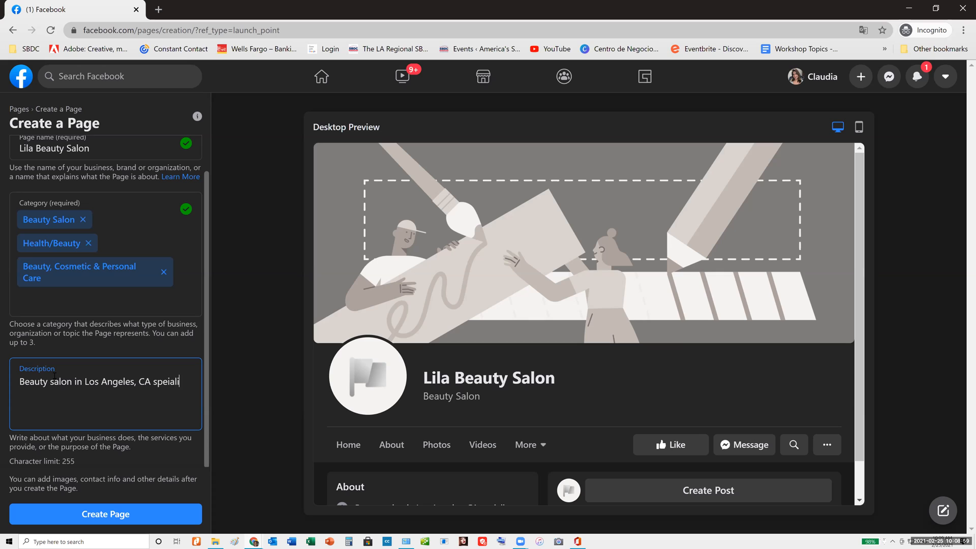
pyautogui.write('zed in hair extensions, haircuts')
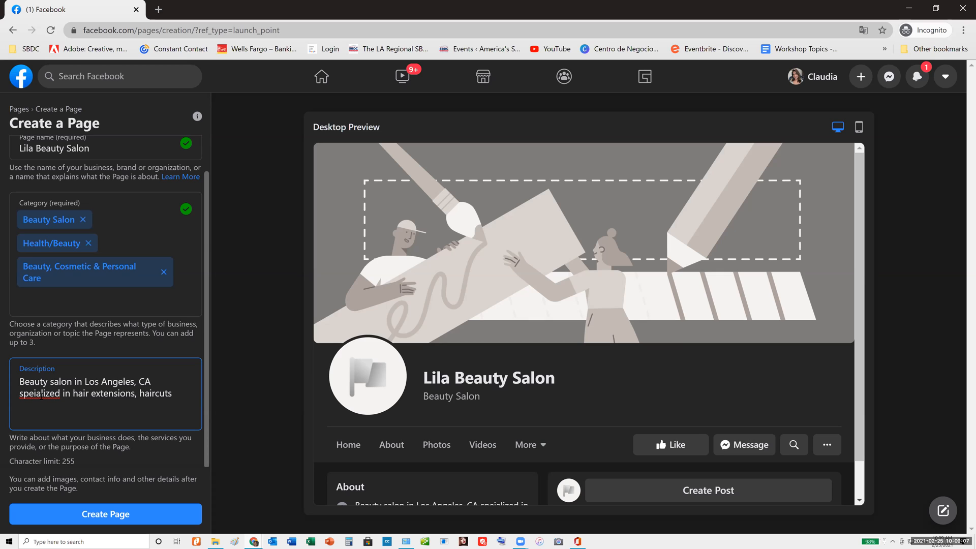
# Correct the misspelled word in the description to "specialized" and create the Page
pyautogui.rightClick(43, 394)
pyautogui.click(86, 260)
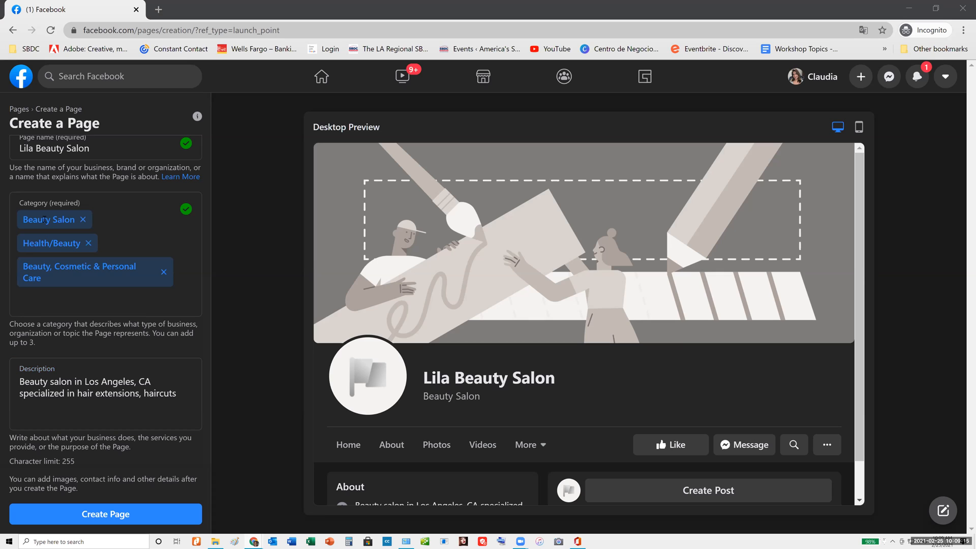
pyautogui.click(181, 394)
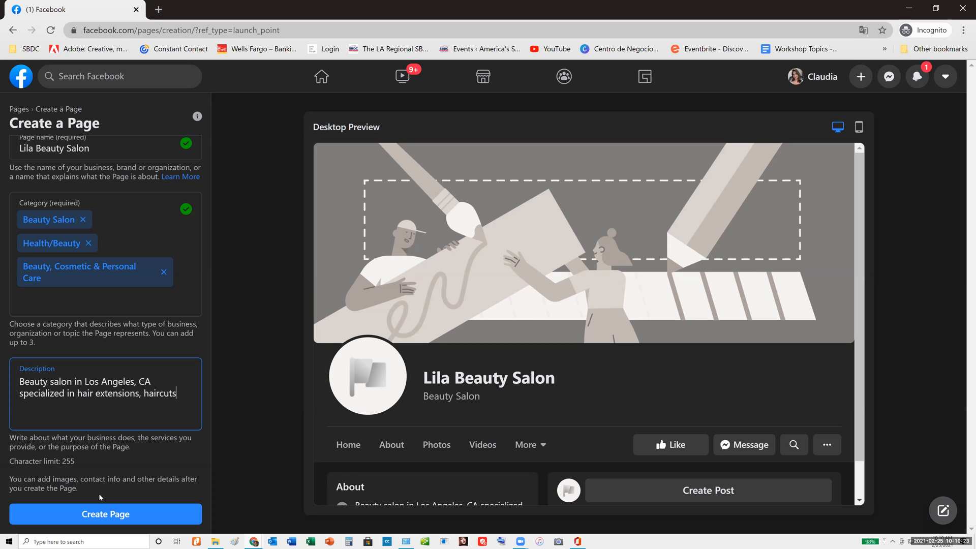
pyautogui.click(103, 515)
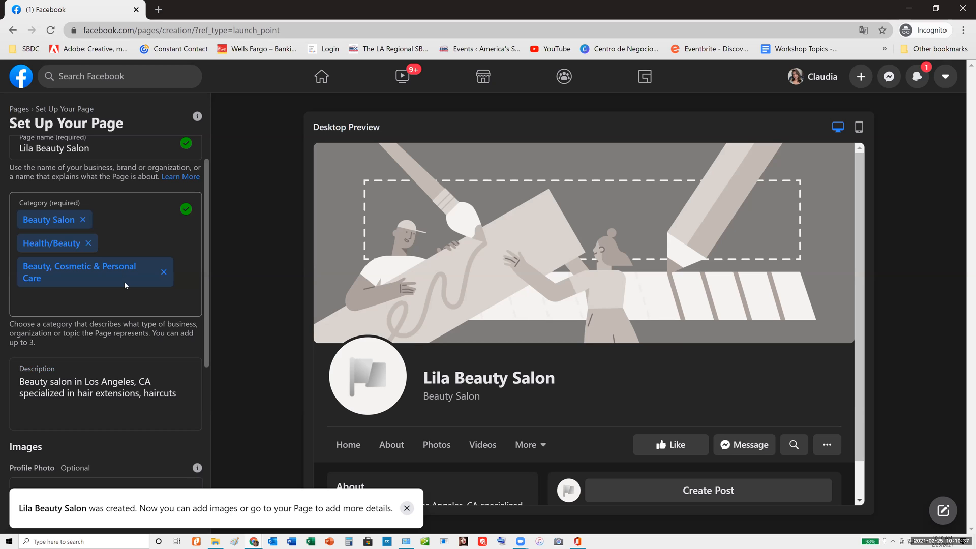
pyautogui.scroll(-3, 133, 290)
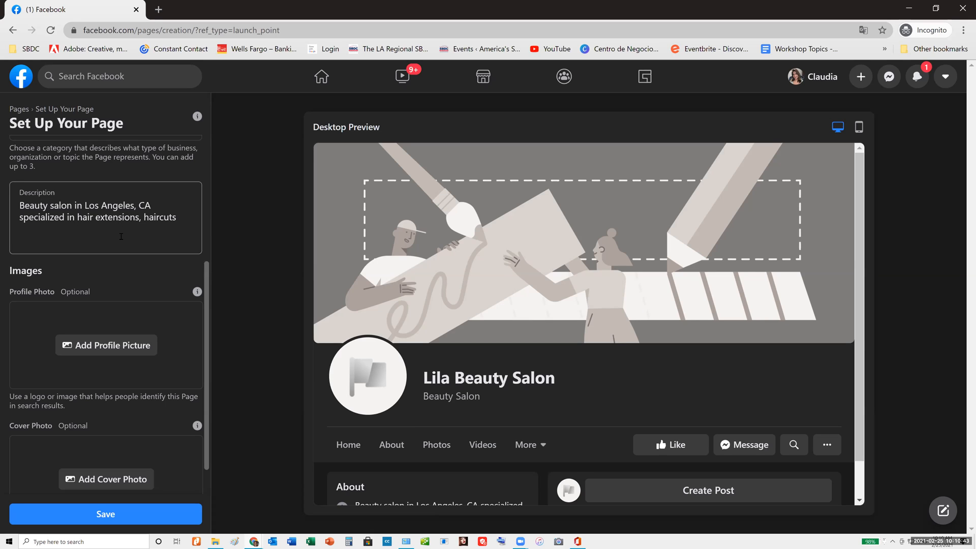
pyautogui.scroll(-1, 120, 237)
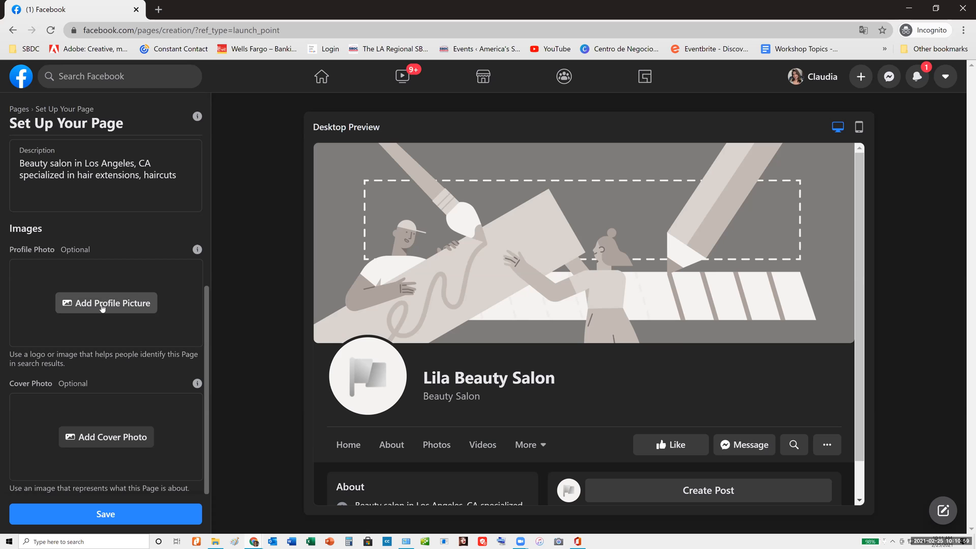
pyautogui.click(103, 307)
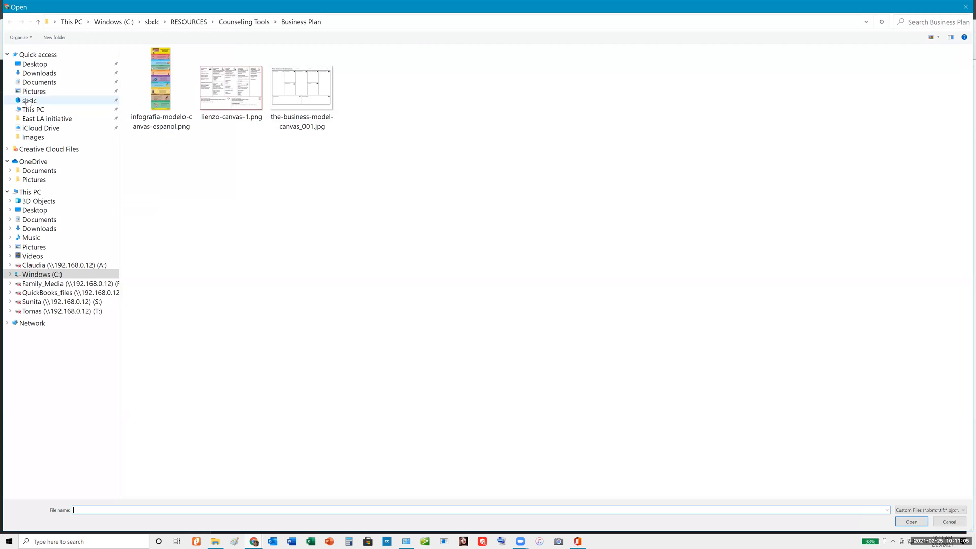
pyautogui.click(28, 101)
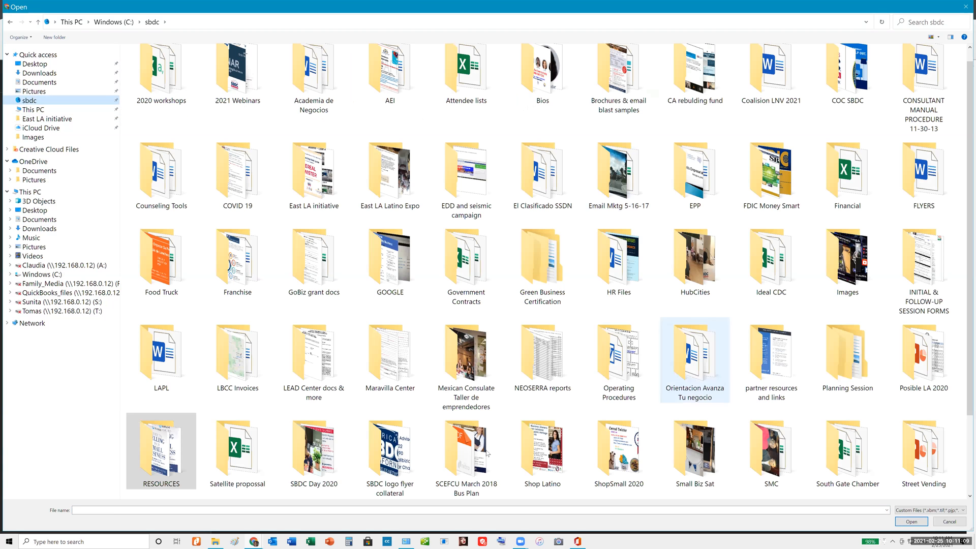
pyautogui.click(398, 461)
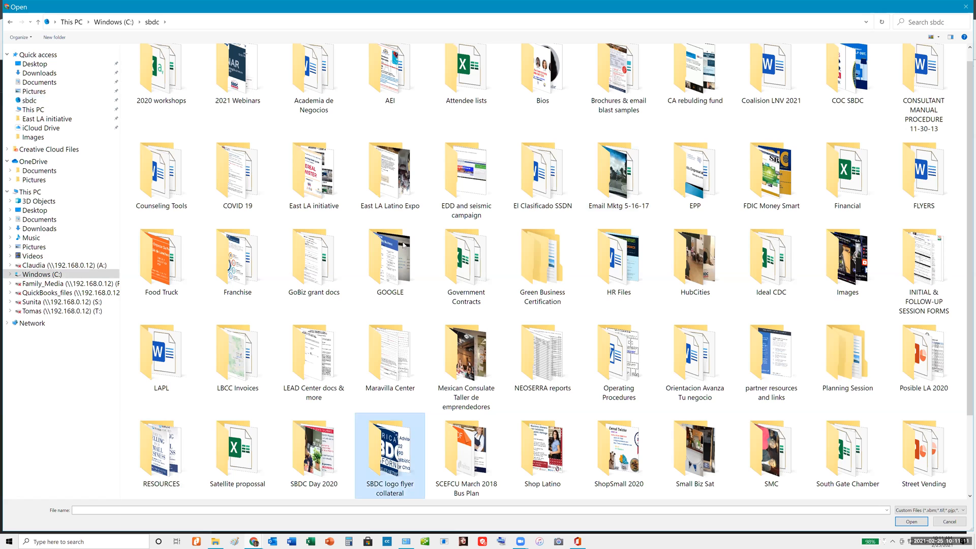
pyautogui.press('Return')
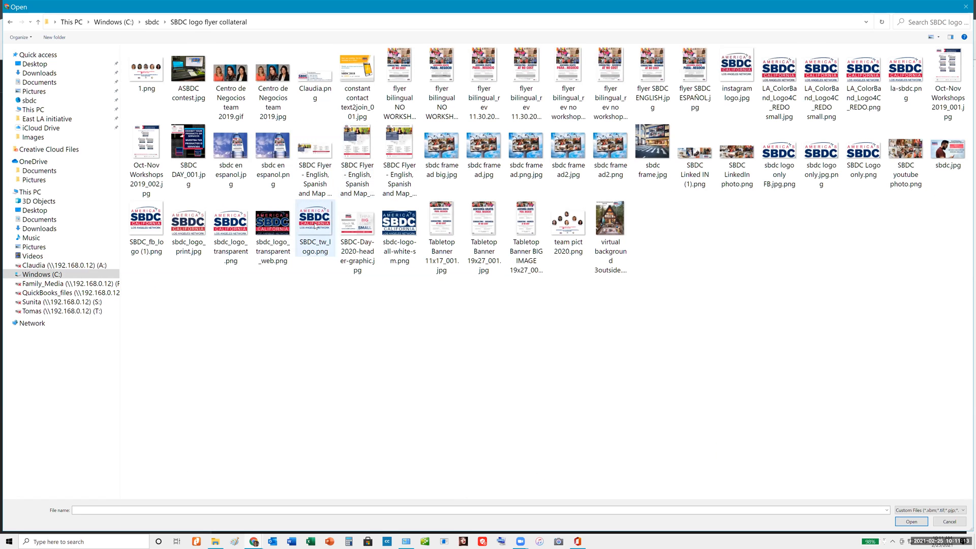
pyautogui.click(315, 226)
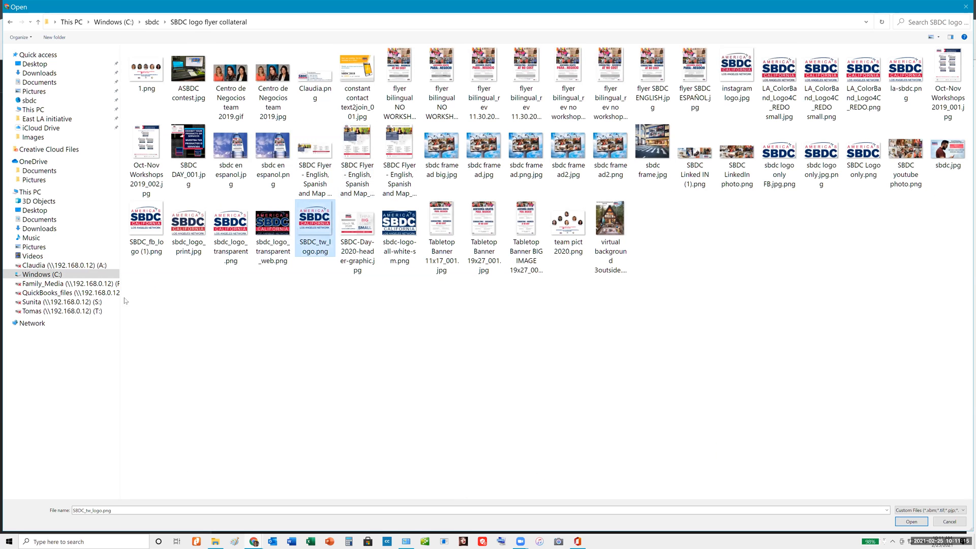
pyautogui.press('Return')
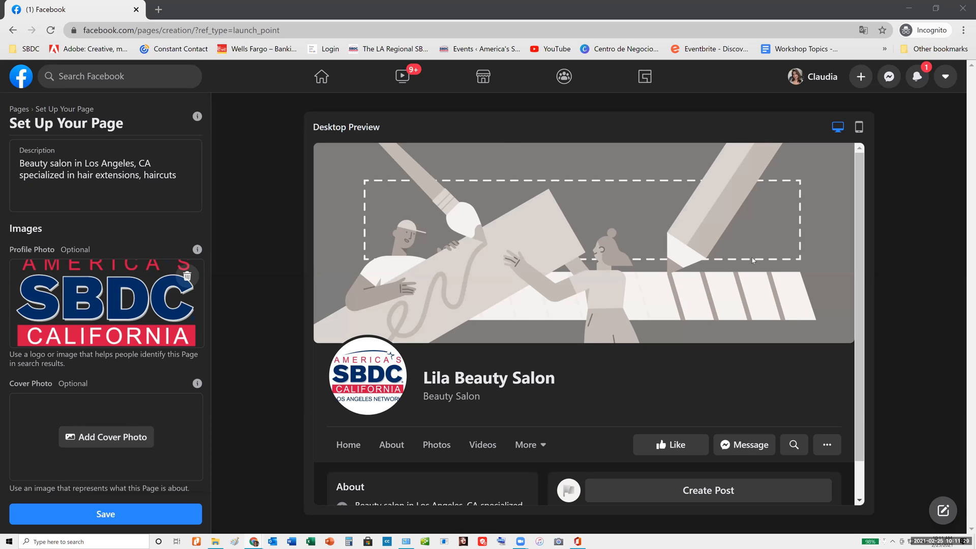
# Upload sbdc.jpg from the "SBDC logo flyer collateral" folder as the cover photo and save the Page setup
pyautogui.click(92, 431)
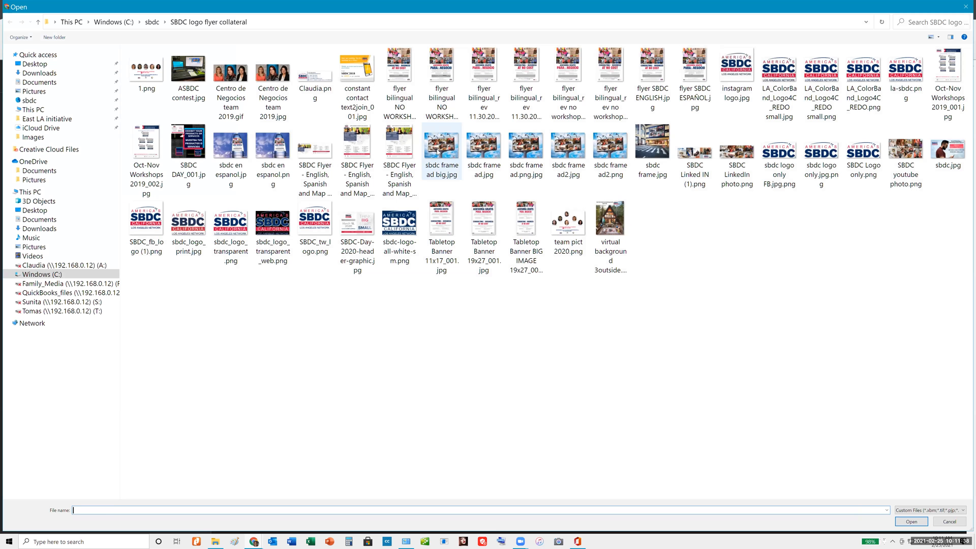
pyautogui.click(437, 148)
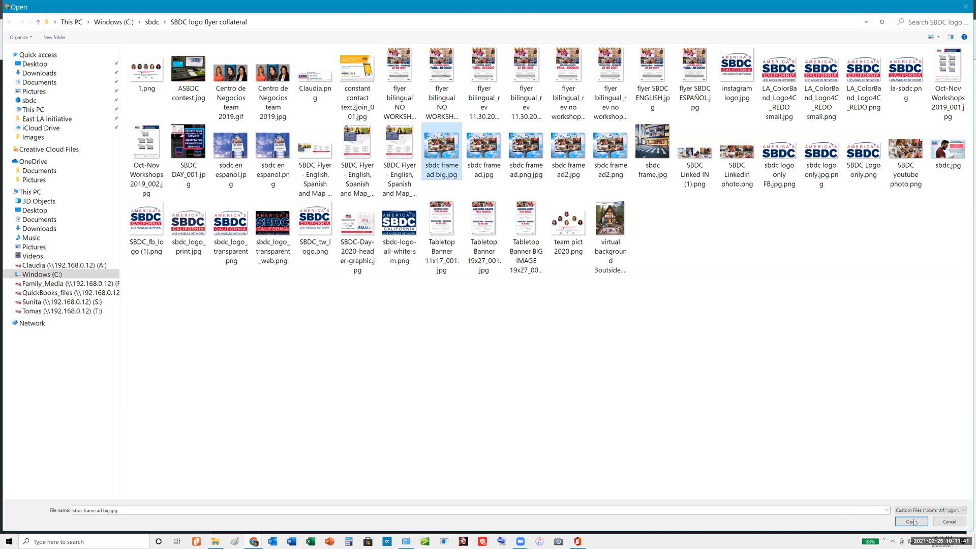
pyautogui.click(946, 159)
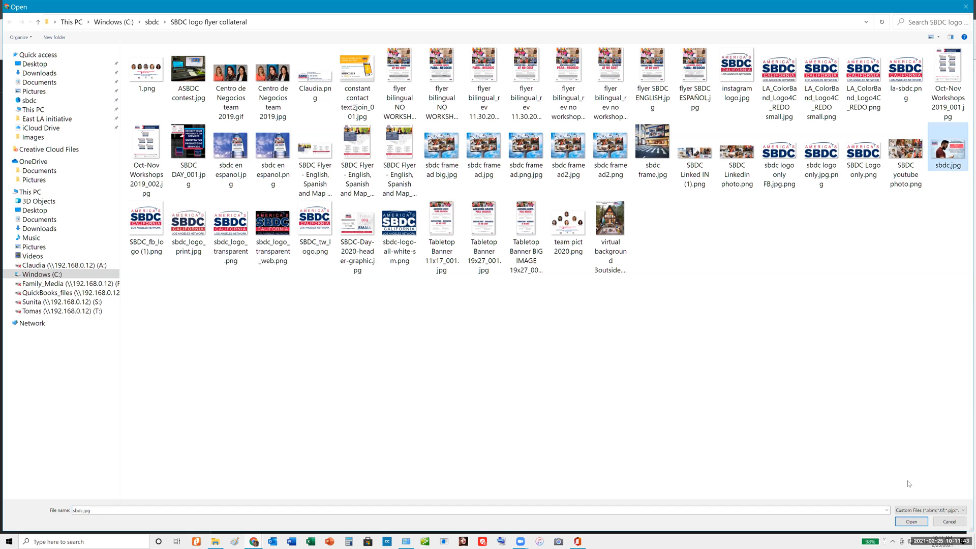
pyautogui.click(909, 522)
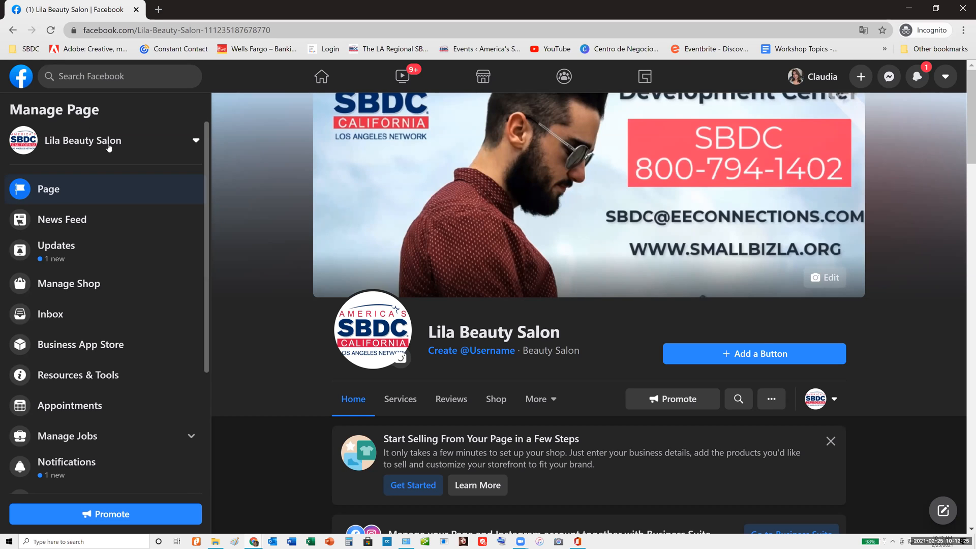
pyautogui.click(402, 358)
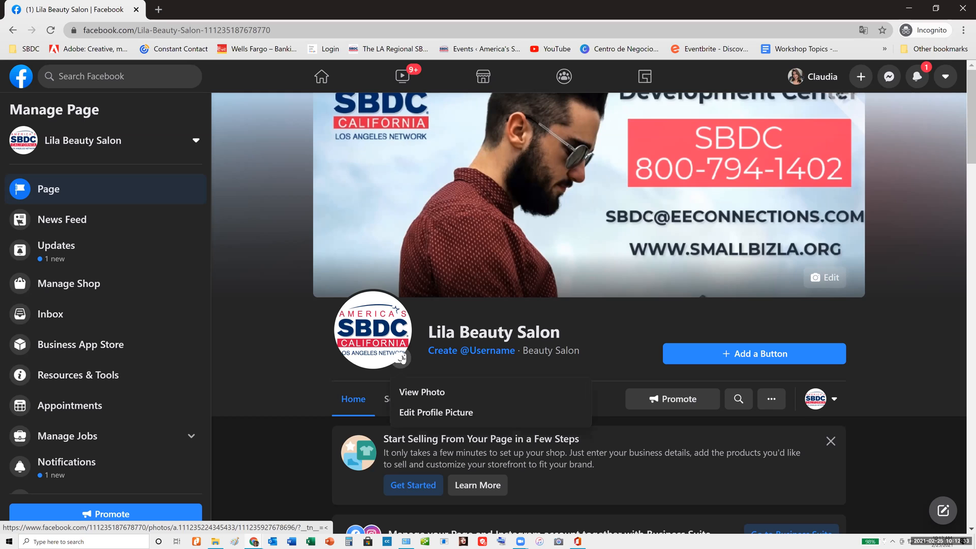
pyautogui.click(453, 410)
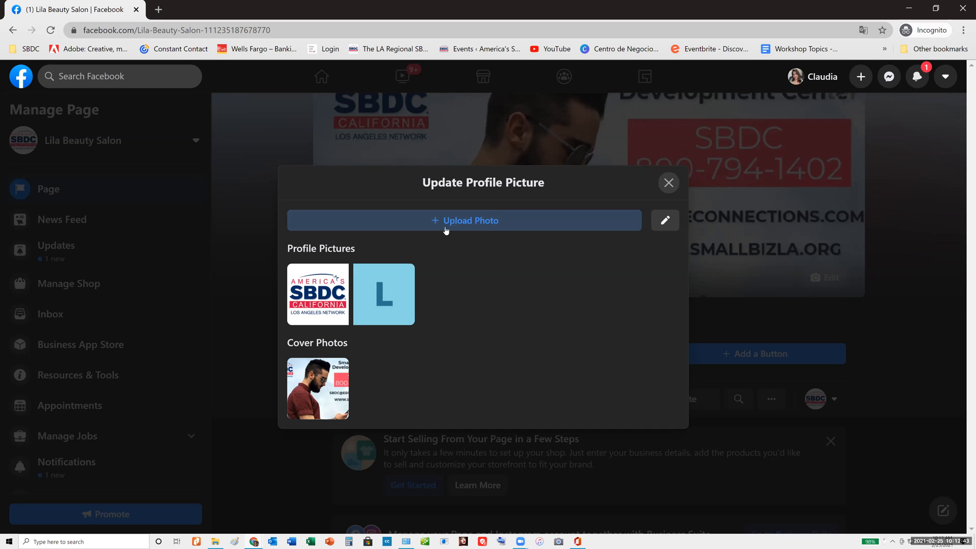
pyautogui.click(709, 205)
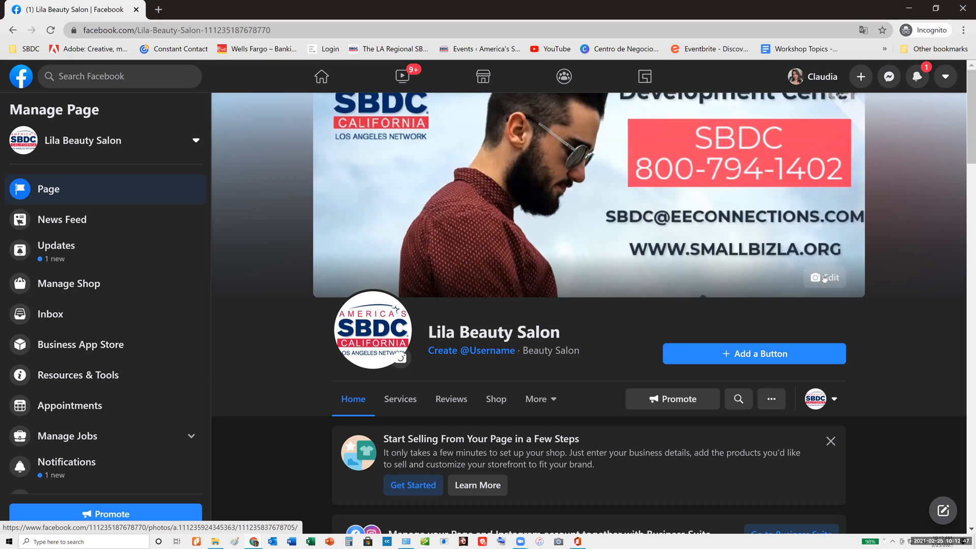
pyautogui.click(824, 278)
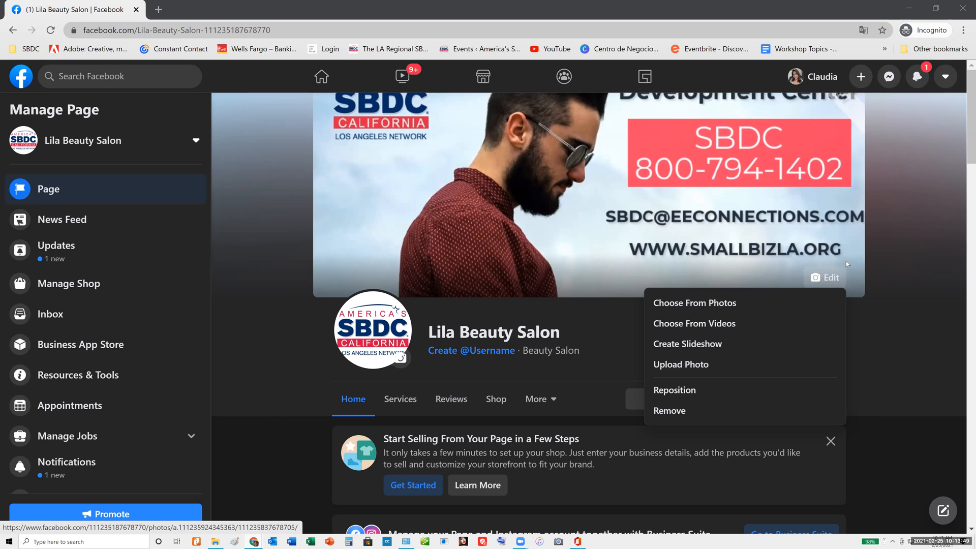
pyautogui.click(733, 171)
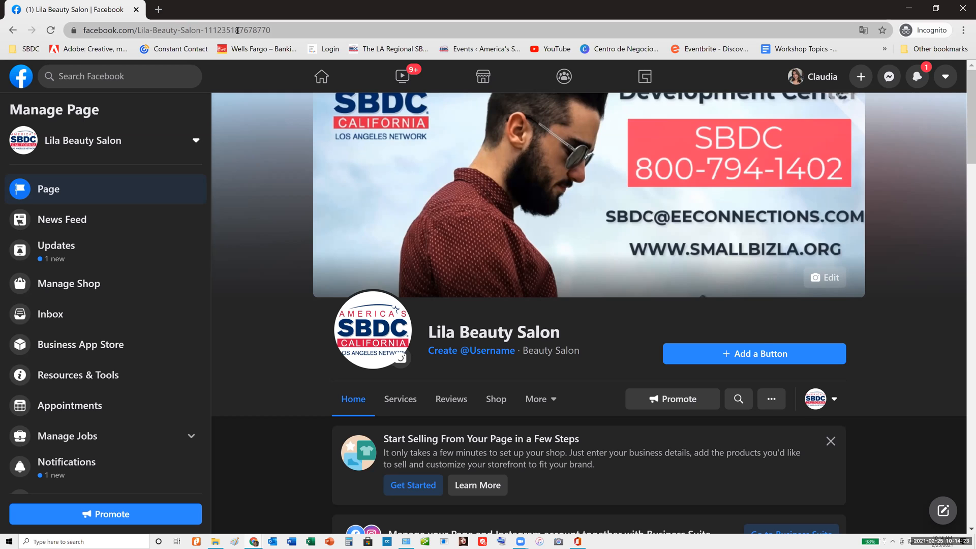
# Try "lilabeautysalon" as the Page's username
pyautogui.click(464, 352)
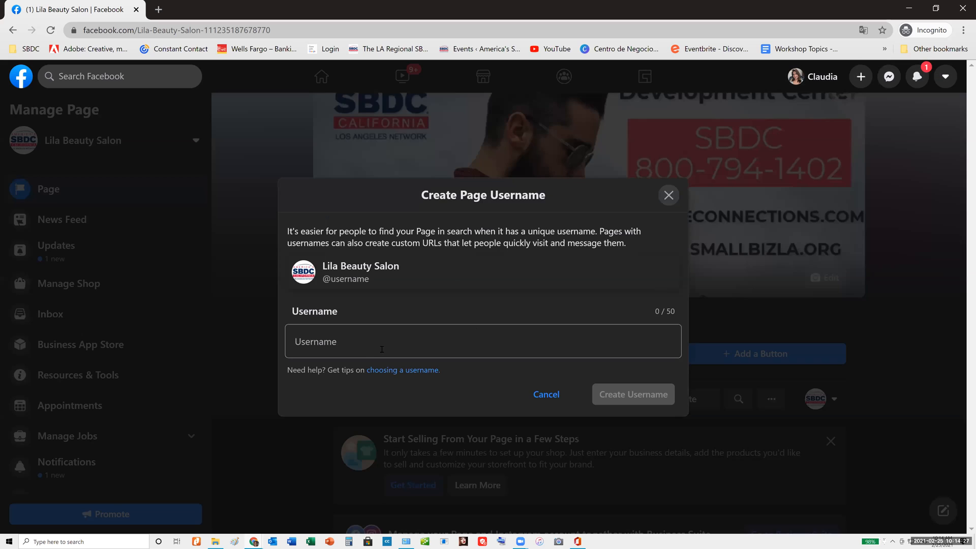
pyautogui.click(357, 343)
pyautogui.write('lila')
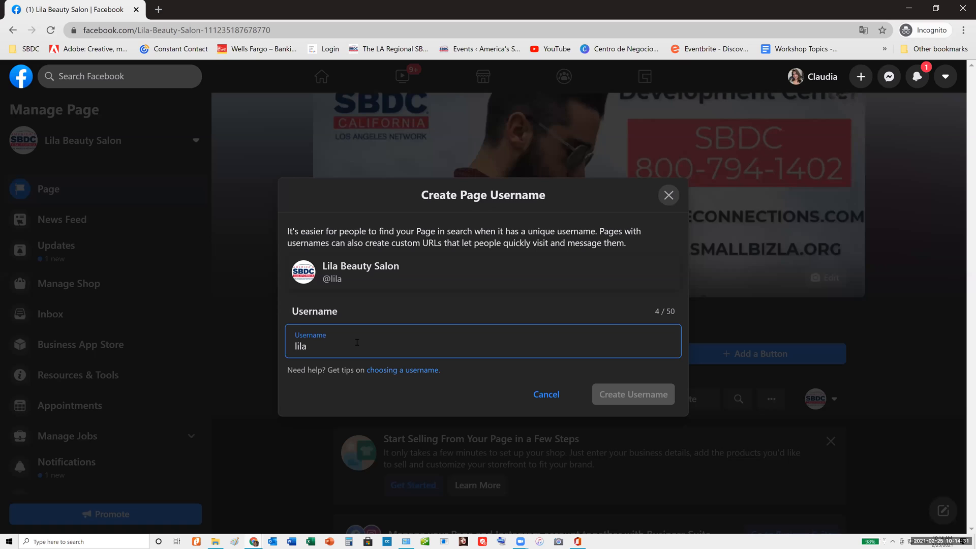
pyautogui.write('beautysalon')
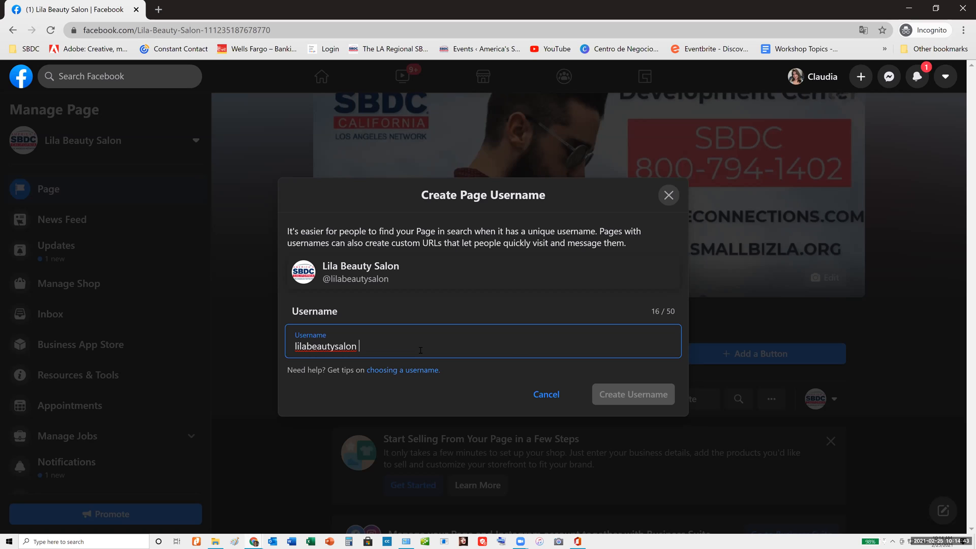
pyautogui.press('BackSpace')
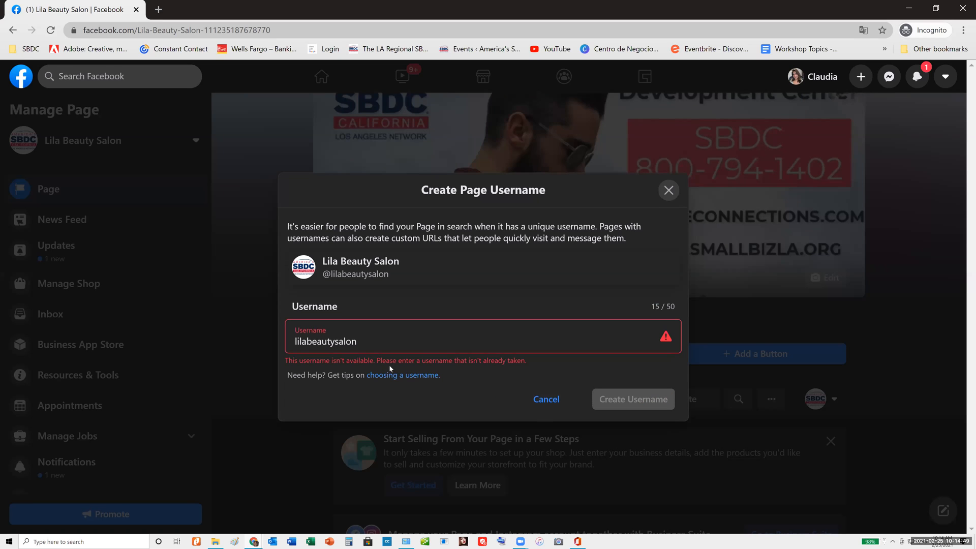
# Try the username with the number 12 appended, as "lilabeautysalon12"
pyautogui.click(372, 342)
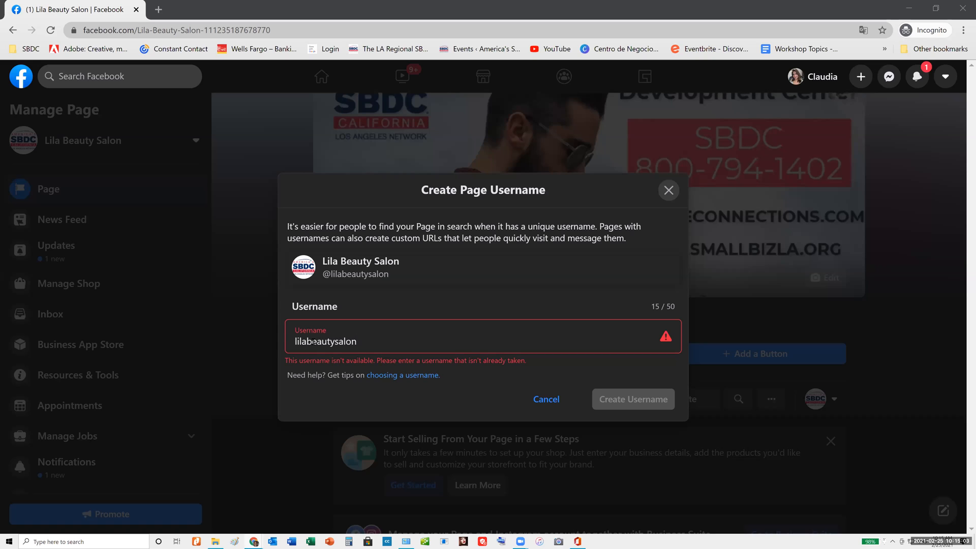
pyautogui.click(359, 344)
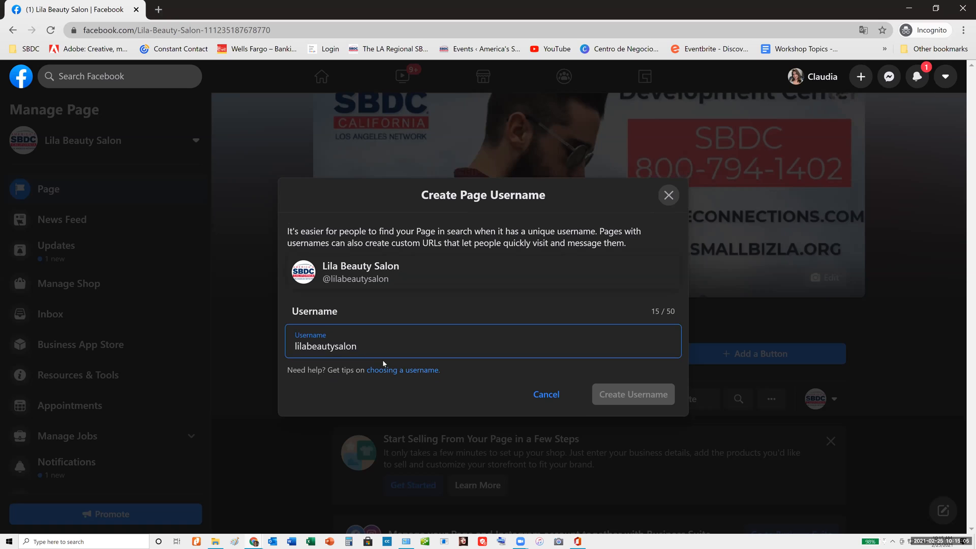
pyautogui.write('12')
pyautogui.click(502, 399)
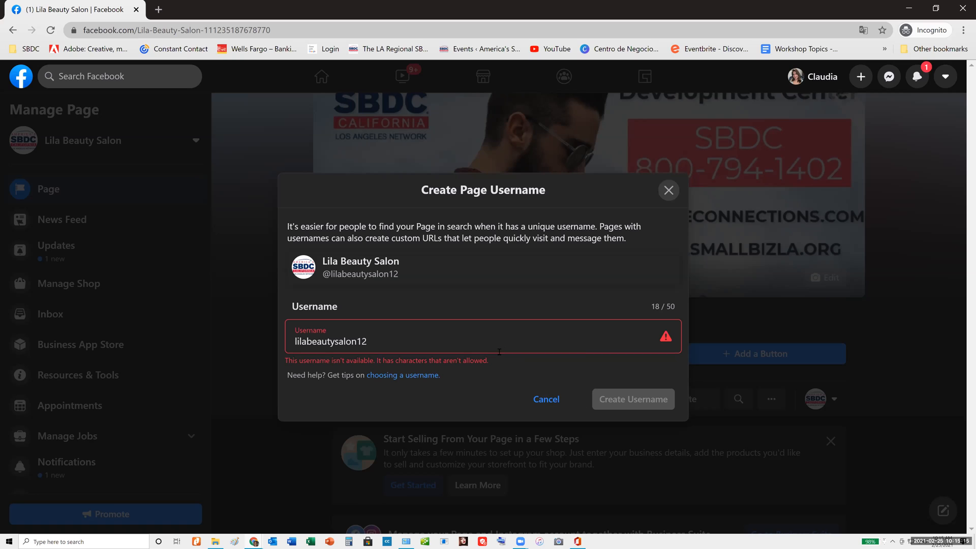
# Replace the number at the end of the username with an "s" to try "lilabeautysalons"
pyautogui.click(367, 341)
pyautogui.moveTo(367, 341); pyautogui.dragTo(357, 341)
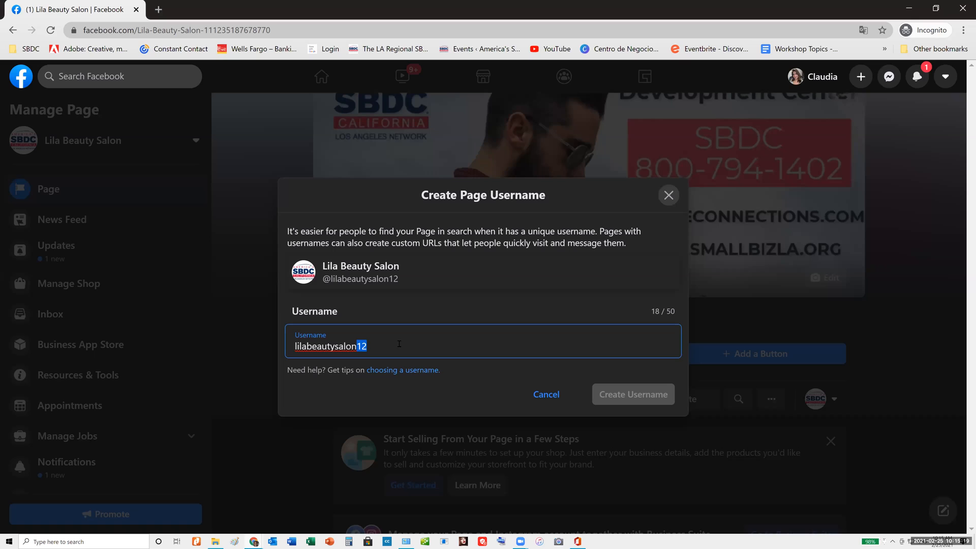
pyautogui.write('s')
pyautogui.click(545, 396)
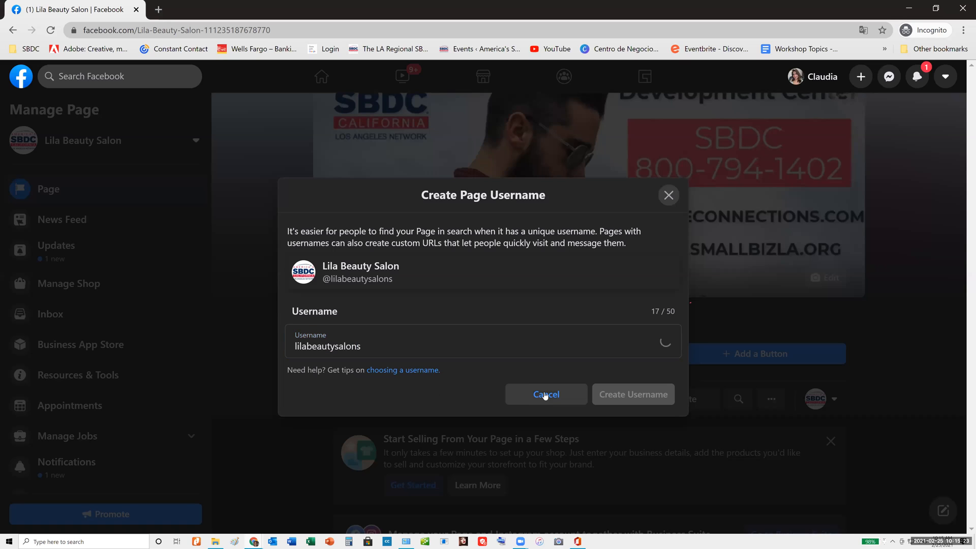
# Try "lilasbeautysalon" as the username, and close the username dialog without creating it
pyautogui.click(306, 341)
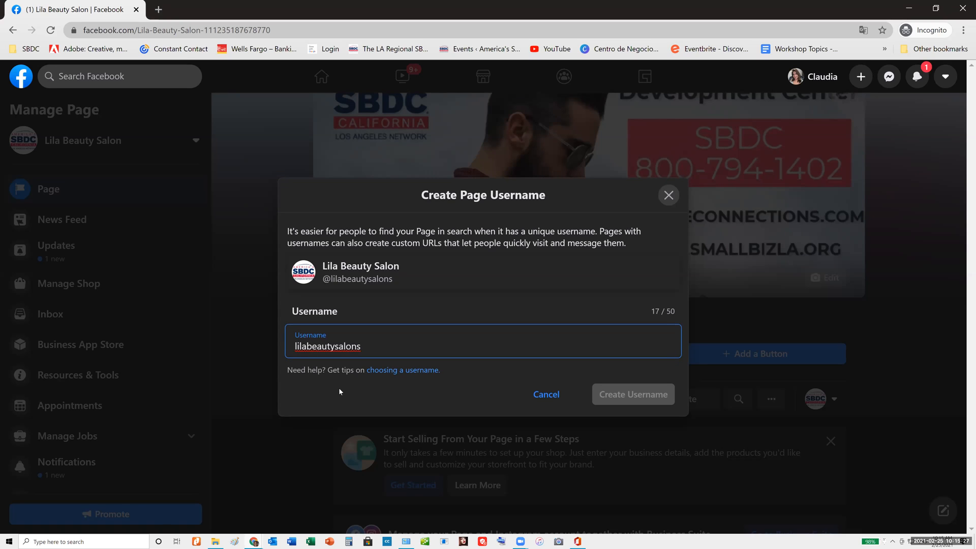
pyautogui.write('s')
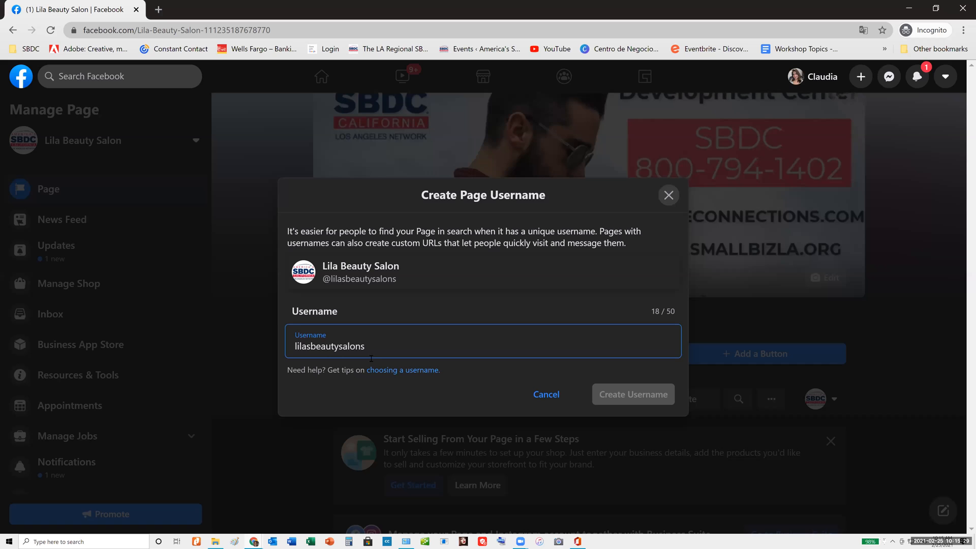
pyautogui.click(376, 343)
pyautogui.press('BackSpace')
pyautogui.press('BackSpace')
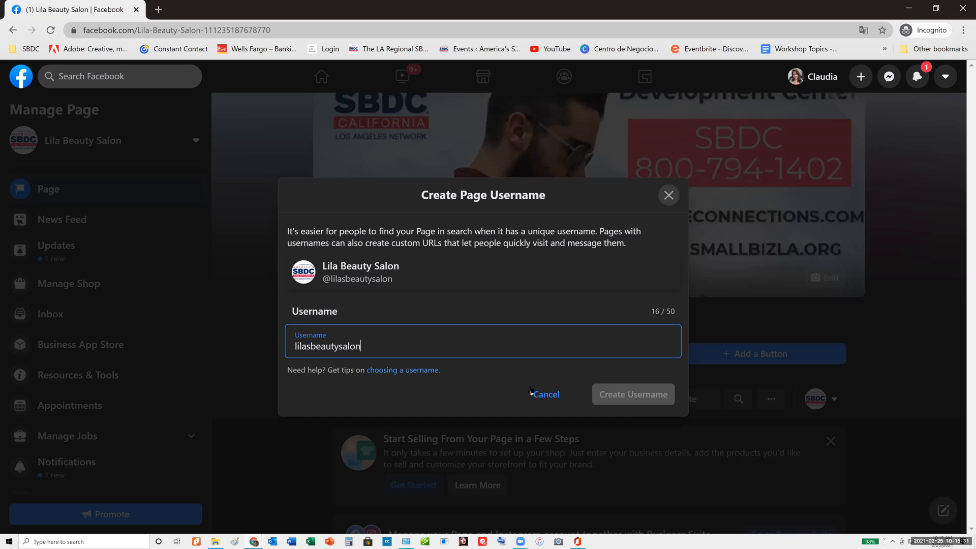
pyautogui.press('Escape')
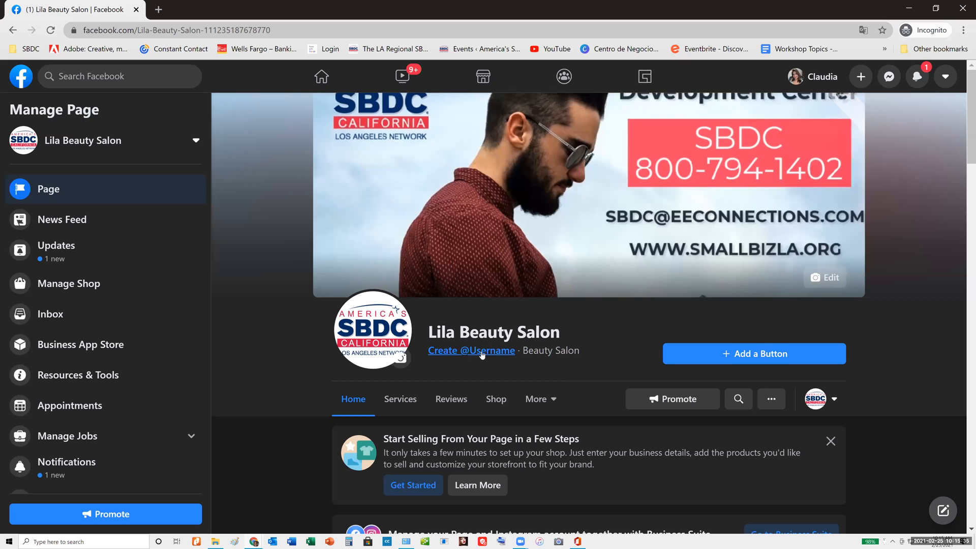
# Open the SBDC East Los Angeles Page from the home feed shortcuts and examine its username in the web address
pyautogui.scroll(-2, 528, 232)
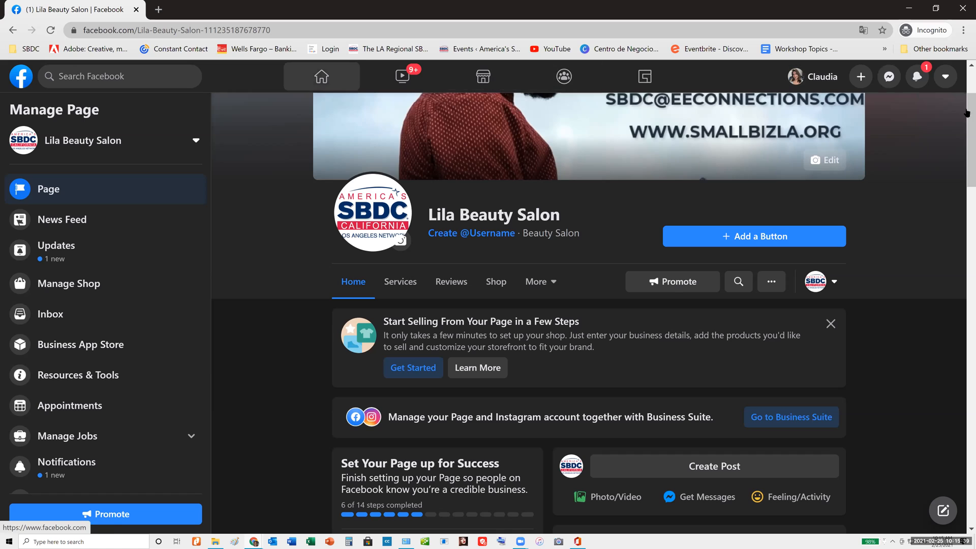
pyautogui.click(947, 79)
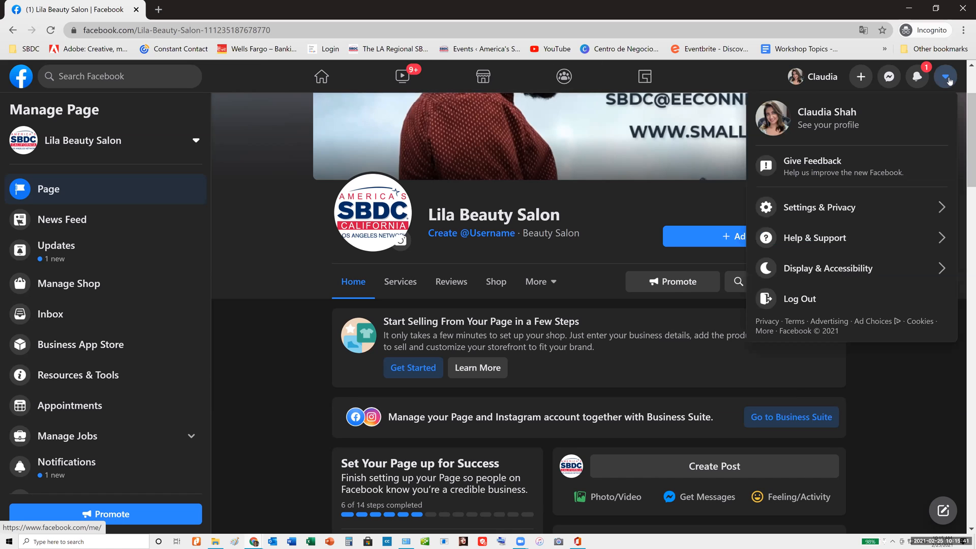
pyautogui.click(322, 74)
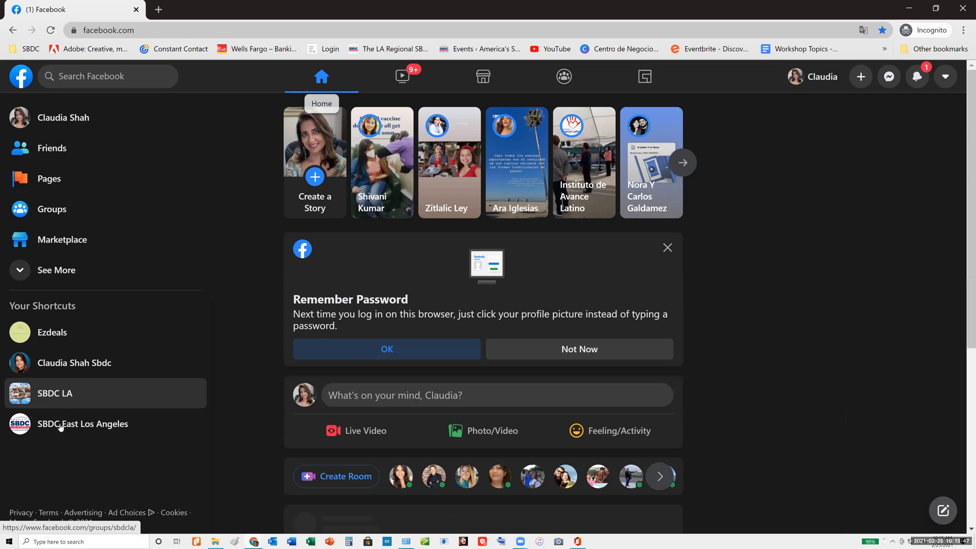
pyautogui.click(60, 426)
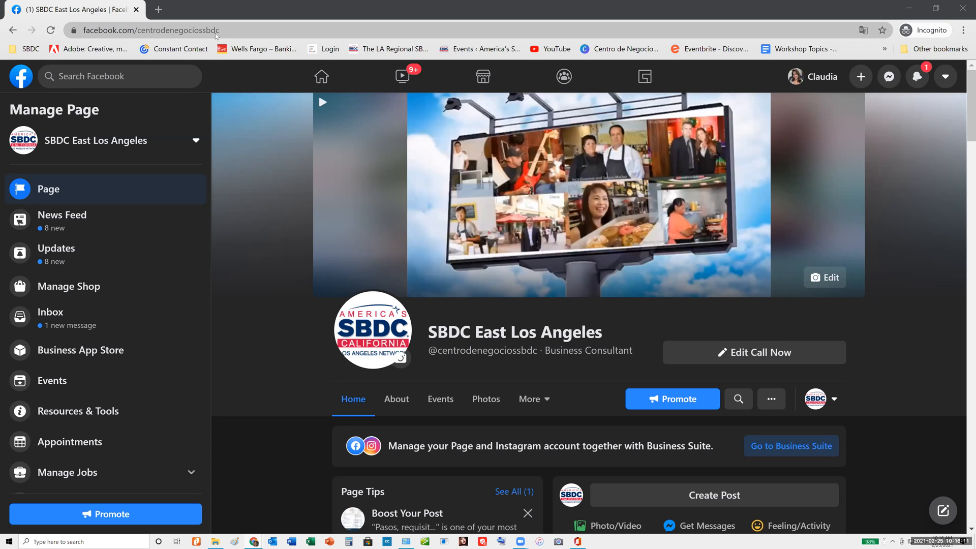
pyautogui.click(198, 32)
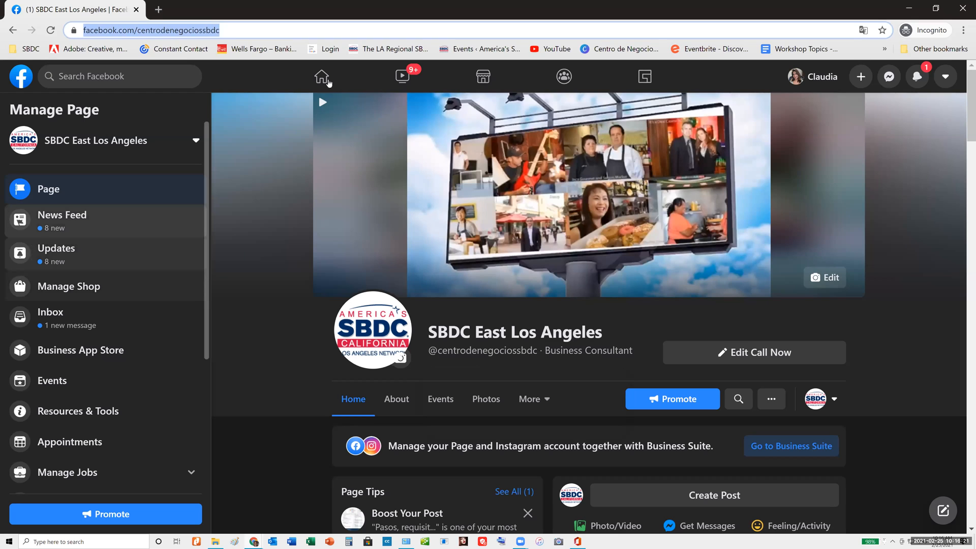
# Return to the home feed and look through the full list of editable shortcuts for the new Page, leaving them unchanged
pyautogui.click(329, 82)
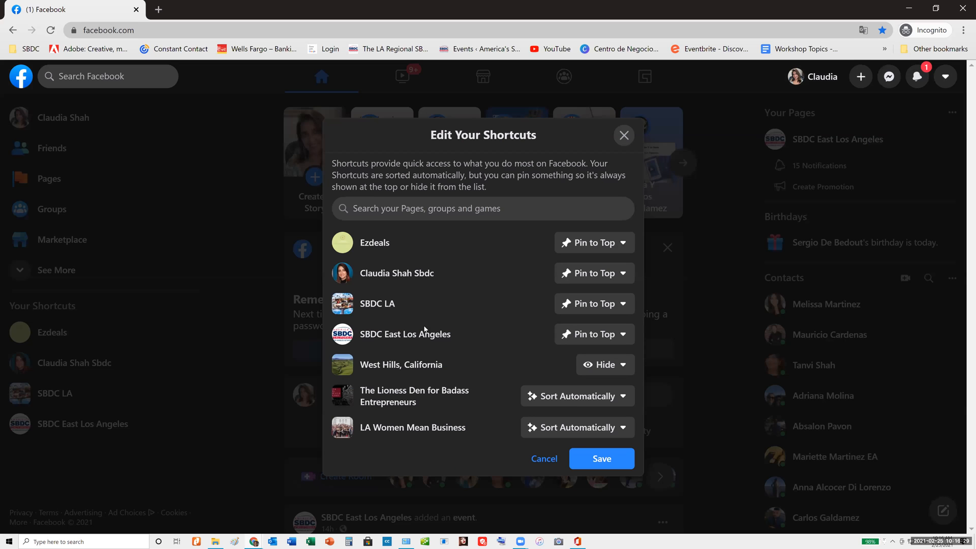
pyautogui.scroll(-3, 425, 324)
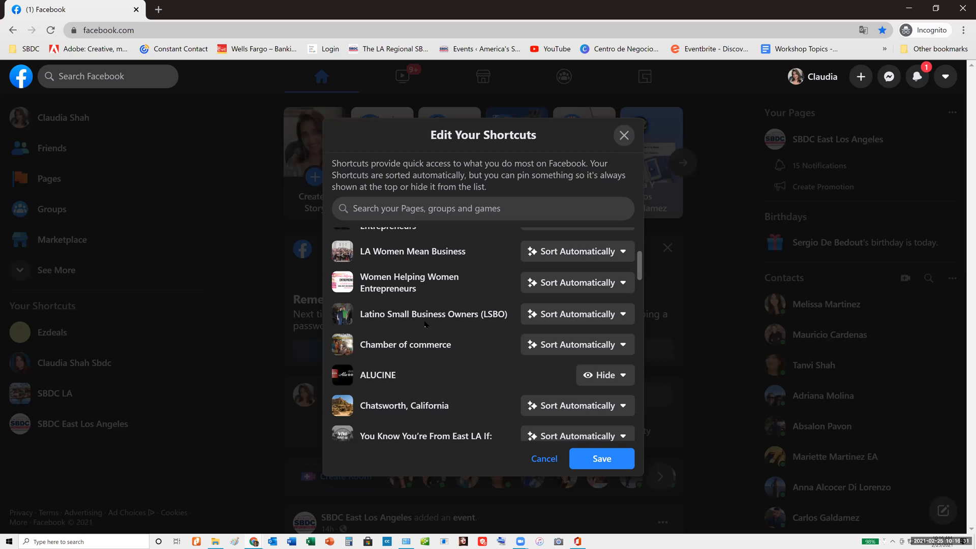
pyautogui.scroll(-5, 425, 324)
pyautogui.scroll(-5, 425, 324)
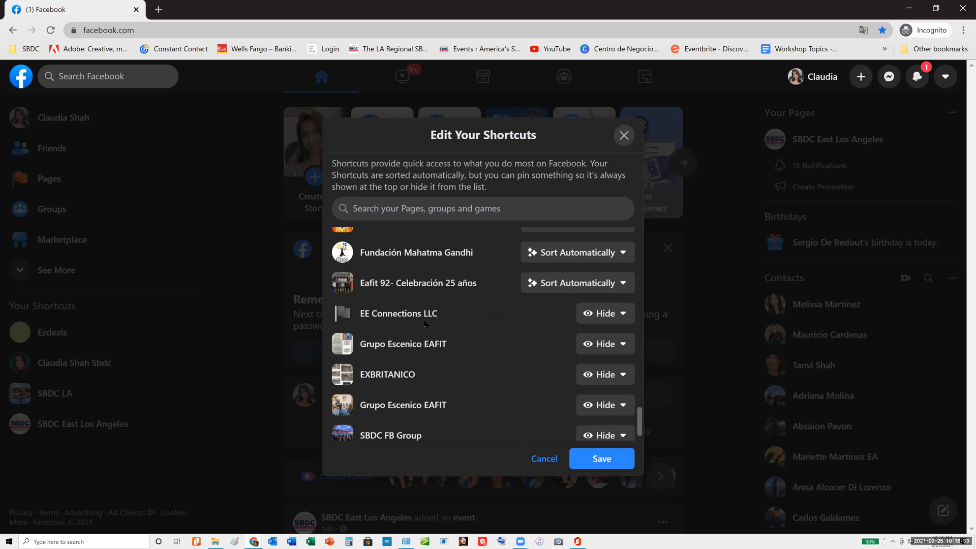
pyautogui.scroll(-3, 431, 325)
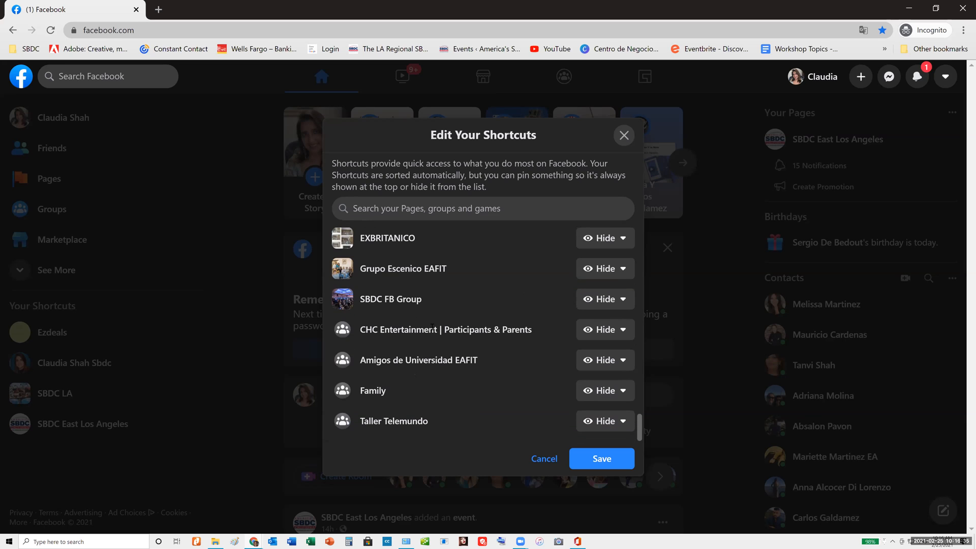
pyautogui.scroll(5, 438, 359)
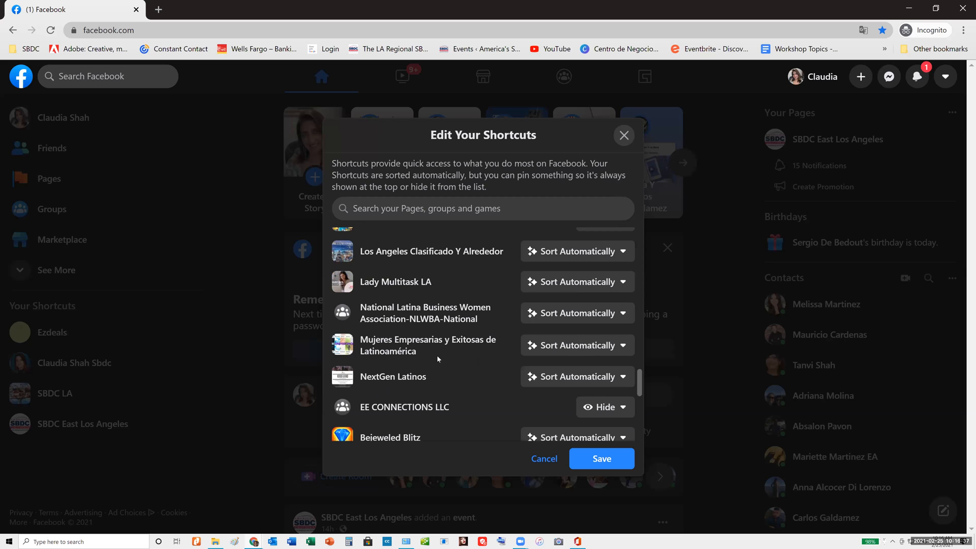
pyautogui.scroll(10, 438, 355)
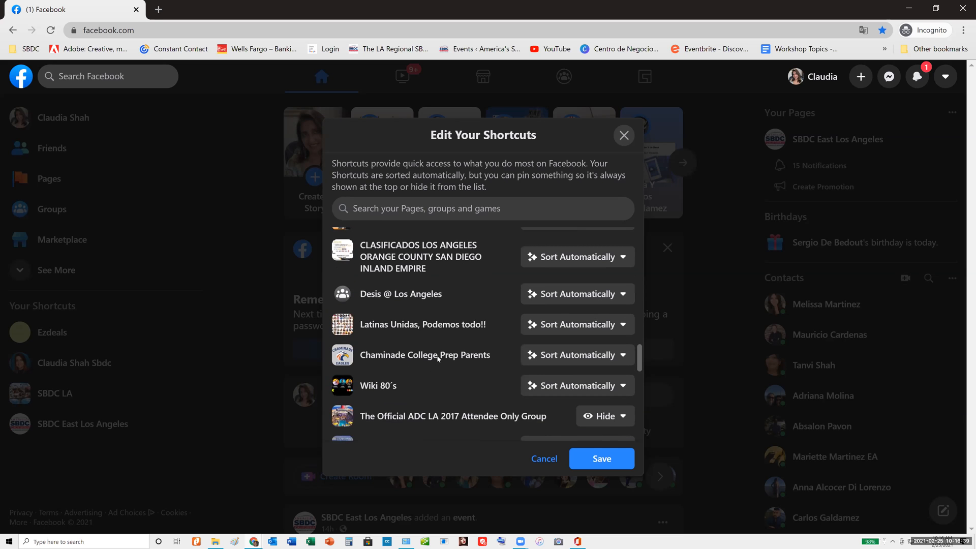
pyautogui.scroll(10, 437, 355)
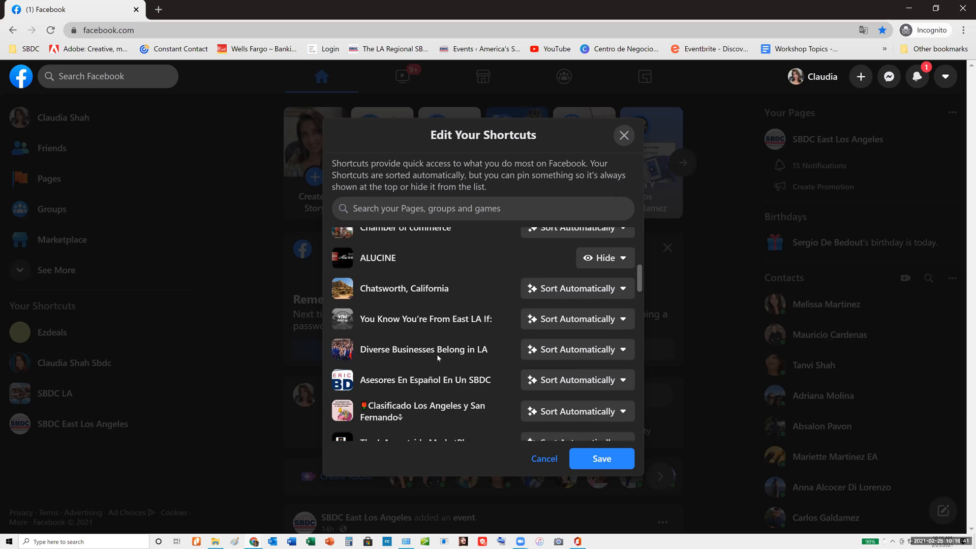
pyautogui.scroll(2, 437, 358)
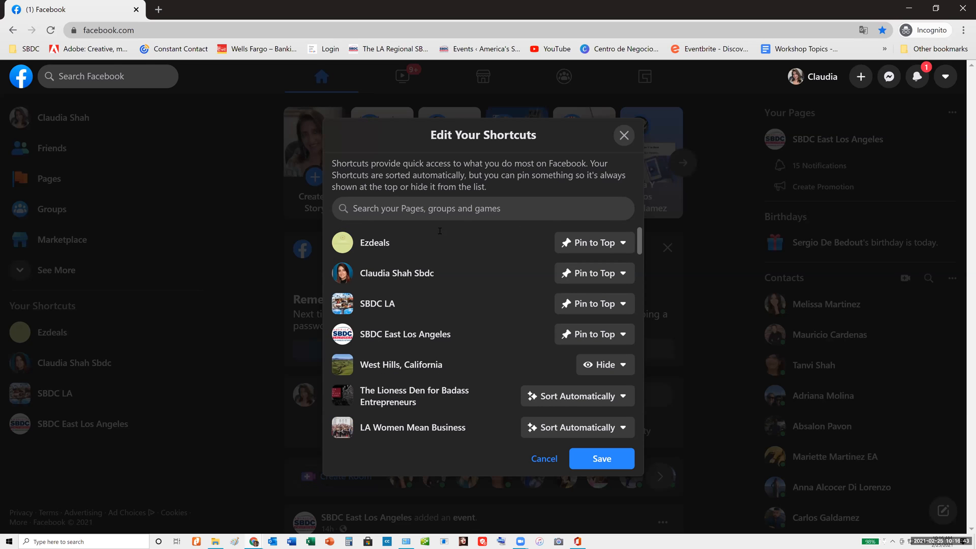
pyautogui.scroll(-2, 409, 319)
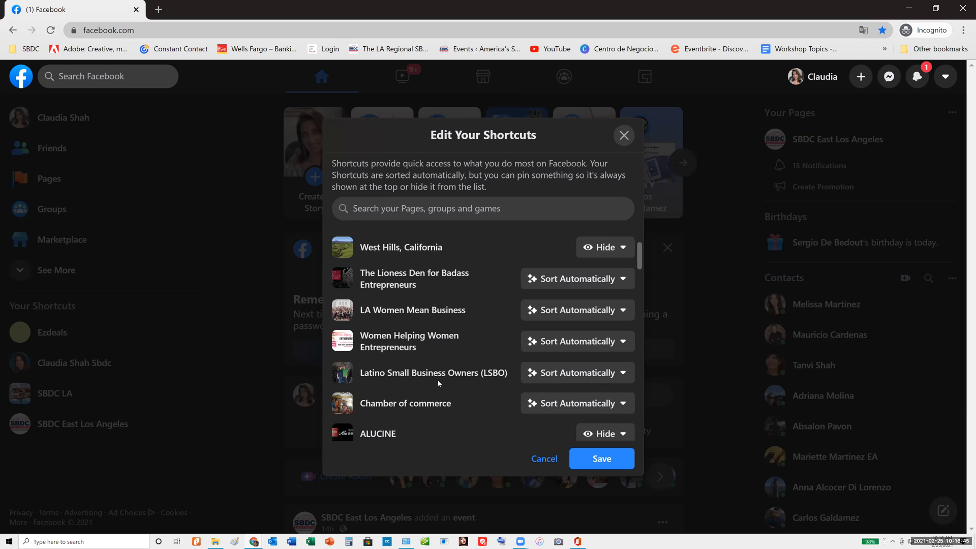
pyautogui.click(41, 329)
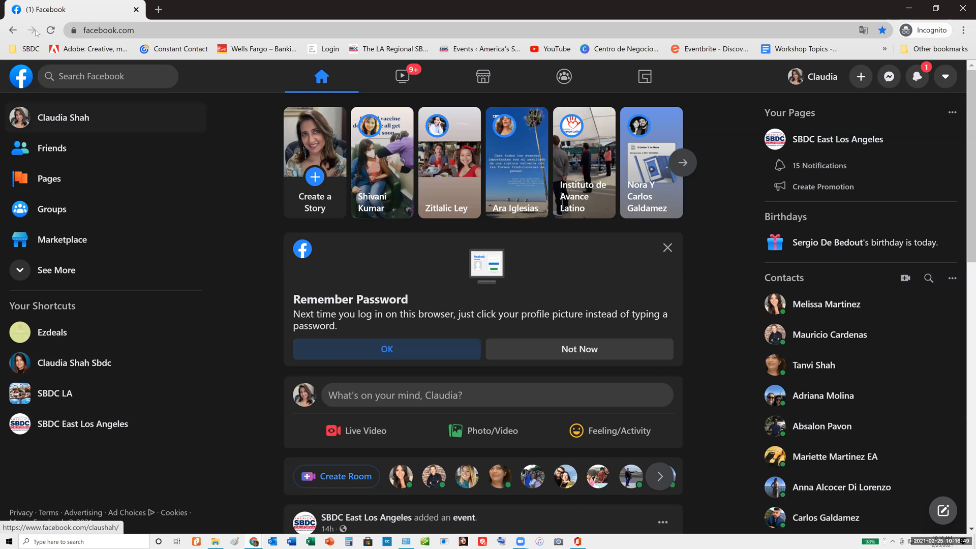
# Open the shortcuts editor and look through the listed Pages and groups, including the sorting options for The Lioness Den for Badass Entrepreneurs
pyautogui.click(102, 210)
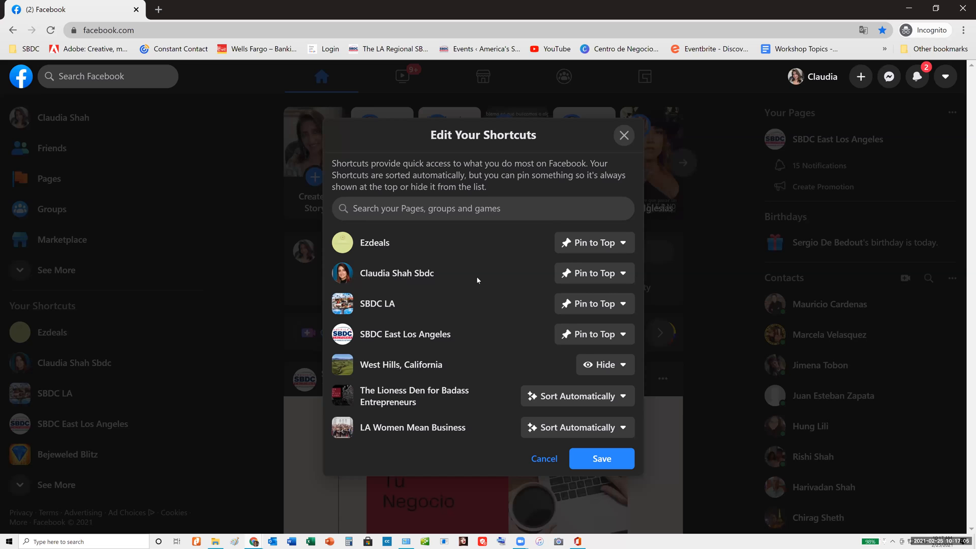
pyautogui.scroll(-1, 477, 276)
pyautogui.scroll(-1, 477, 277)
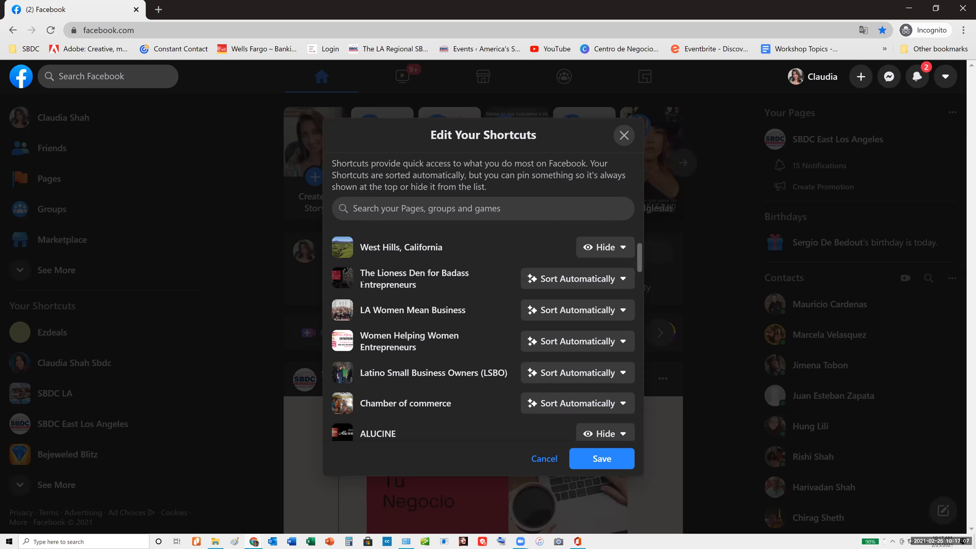
pyautogui.click(561, 283)
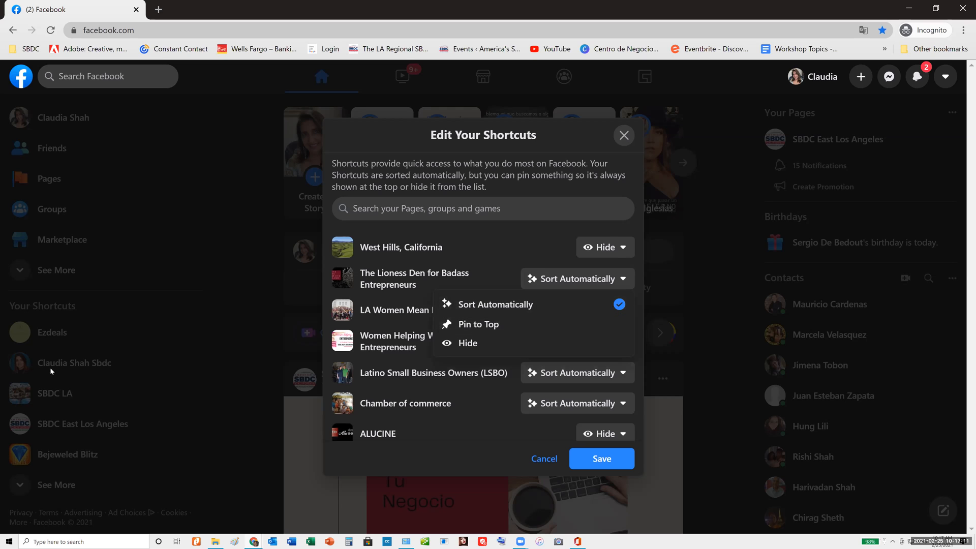
pyautogui.click(479, 399)
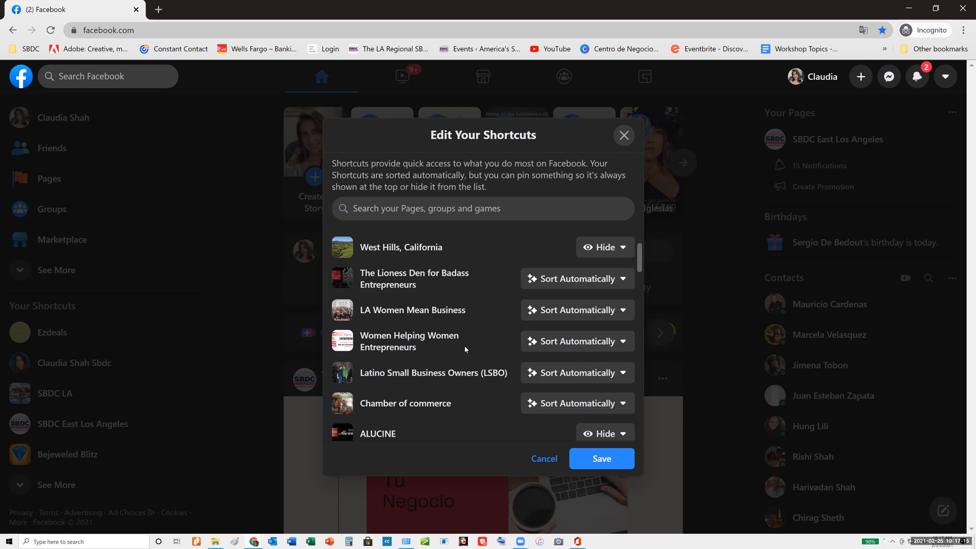
pyautogui.scroll(-1, 465, 346)
pyautogui.scroll(-1, 387, 209)
# Search the shortcuts for "lil", set Lila Beauty Salon to Pin to Top, and save the shortcuts
pyautogui.click(387, 210)
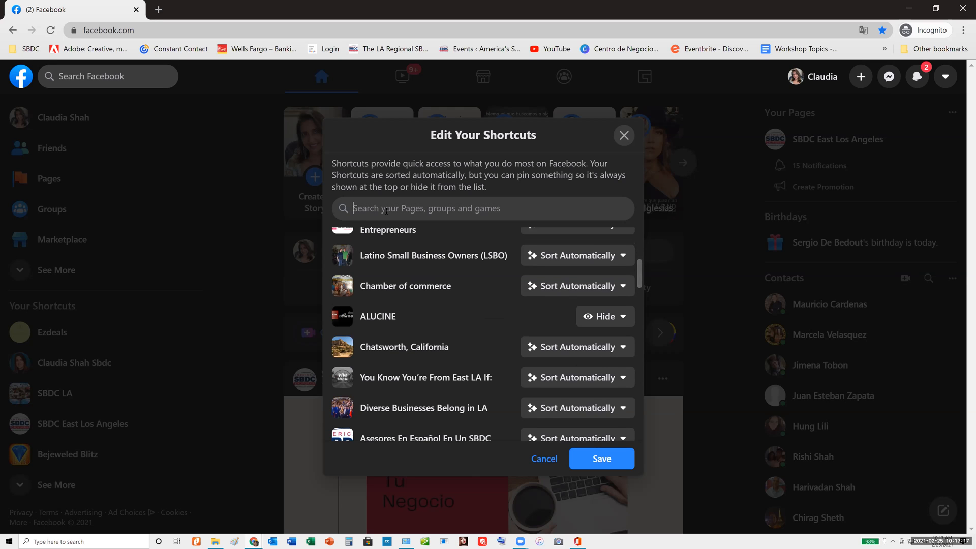
pyautogui.write('lil')
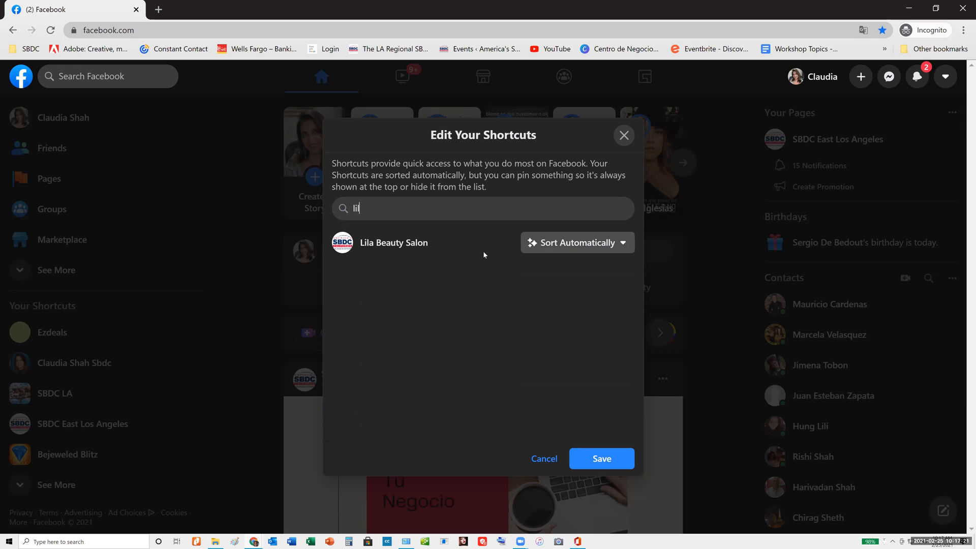
pyautogui.click(553, 249)
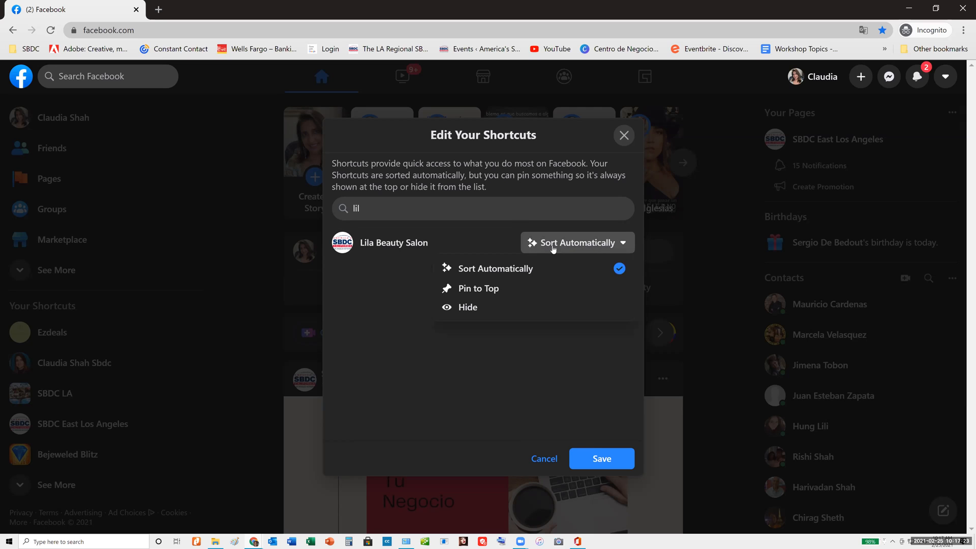
pyautogui.click(497, 292)
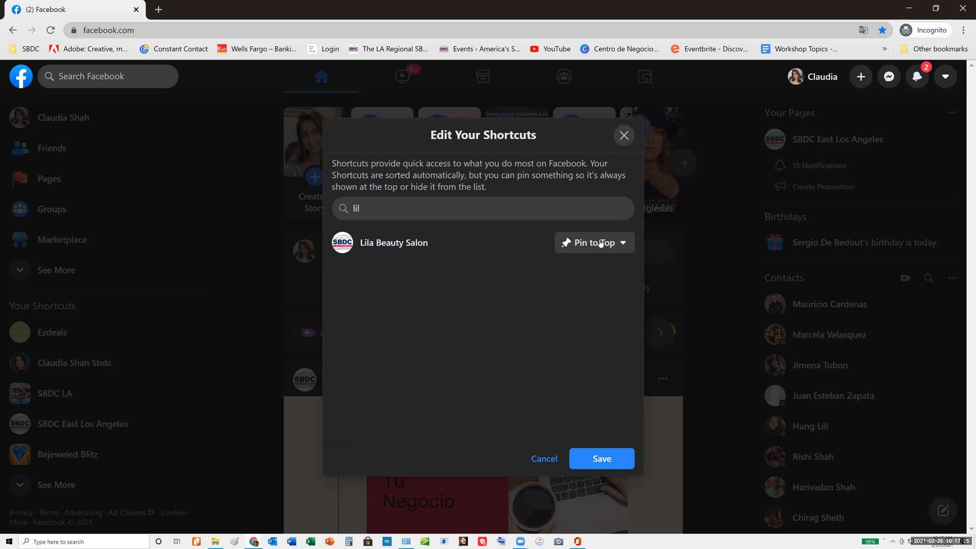
pyautogui.click(591, 461)
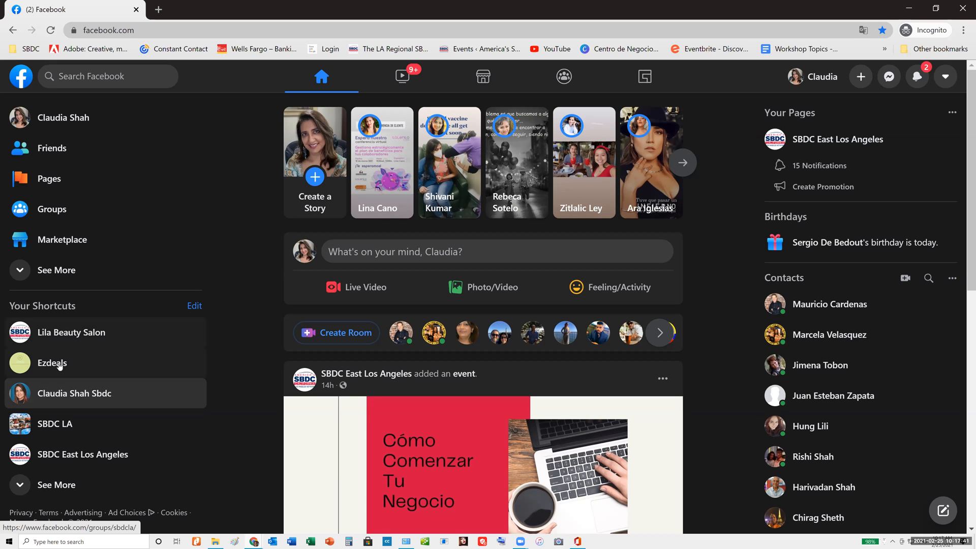
# Open the Lila Beauty Salon Page from the shortcuts and dismiss its "Start Selling From Your Page" card
pyautogui.click(65, 335)
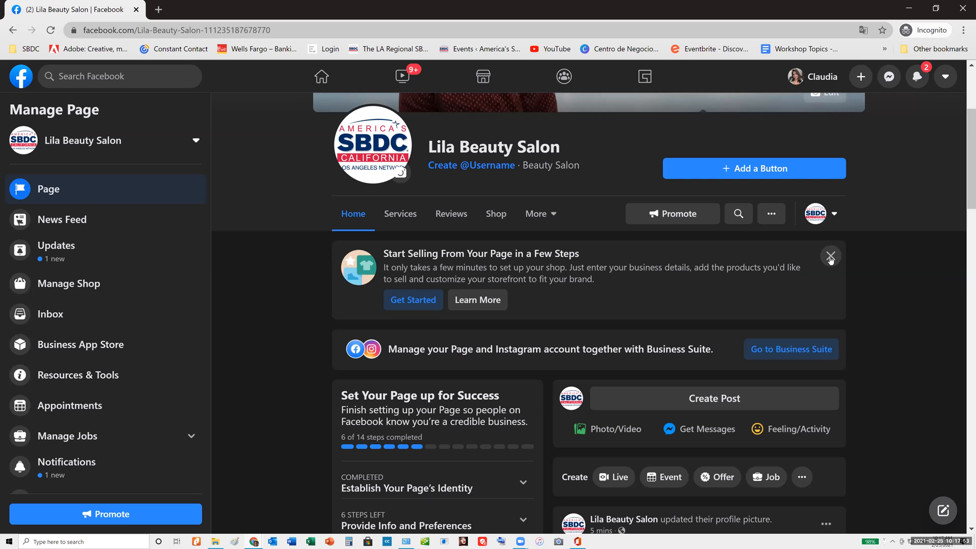
pyautogui.click(830, 257)
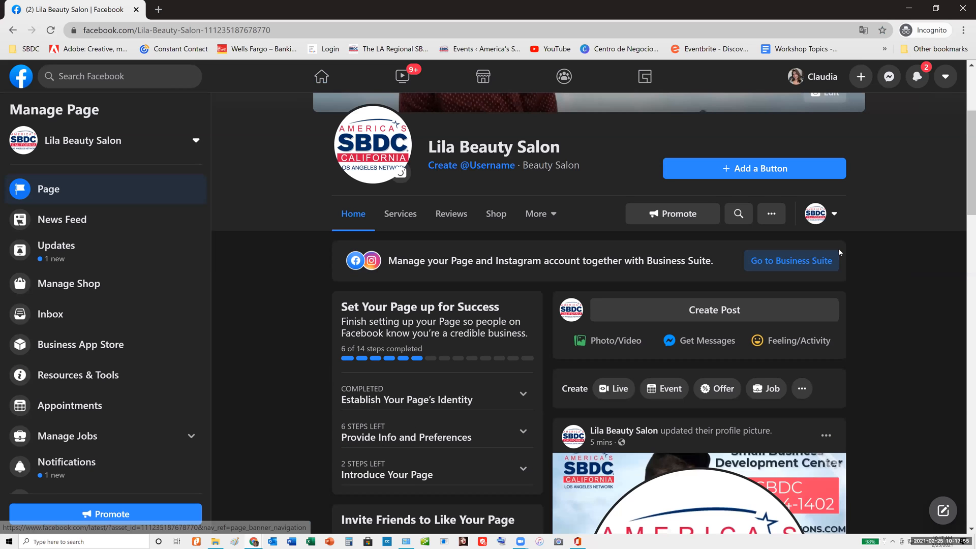
pyautogui.scroll(4, 593, 305)
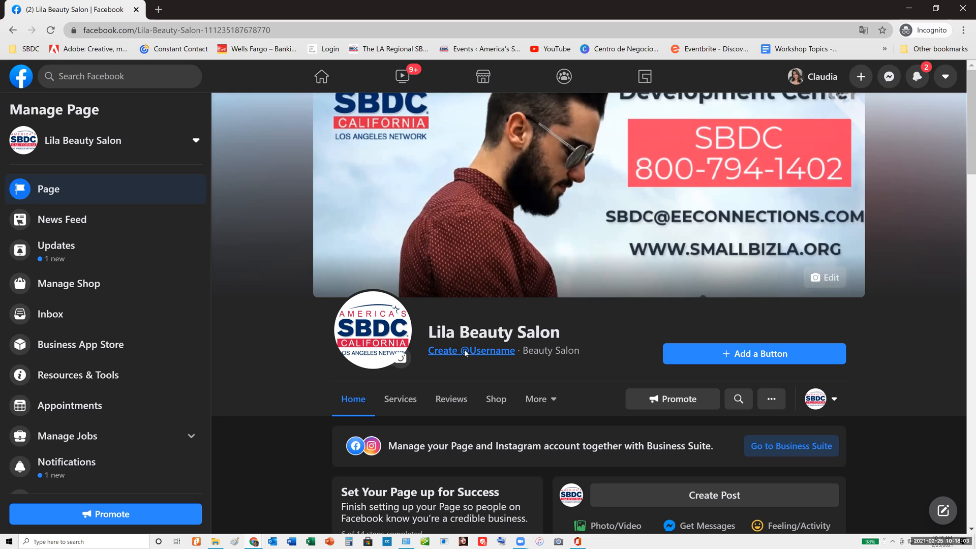
# Try "lilassalonhhdhdhdhadhahdka" as the Page username, and cancel without creating it
pyautogui.click(466, 352)
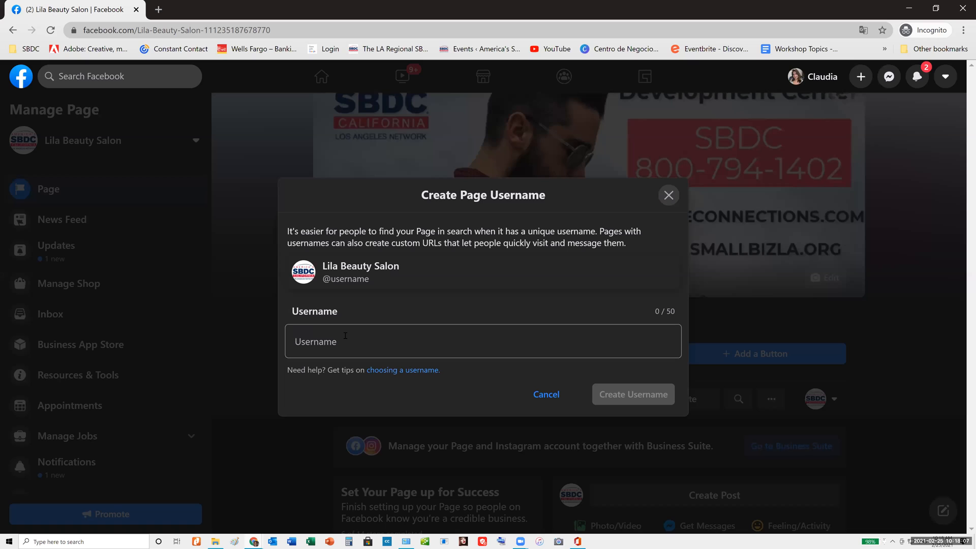
pyautogui.write('lil')
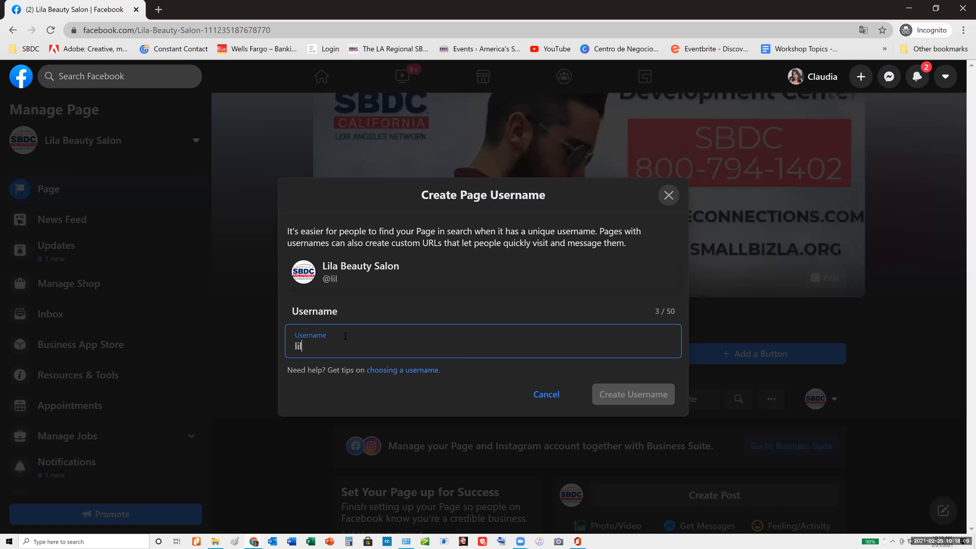
pyautogui.write('assalonhhdhdhdhadhahdka')
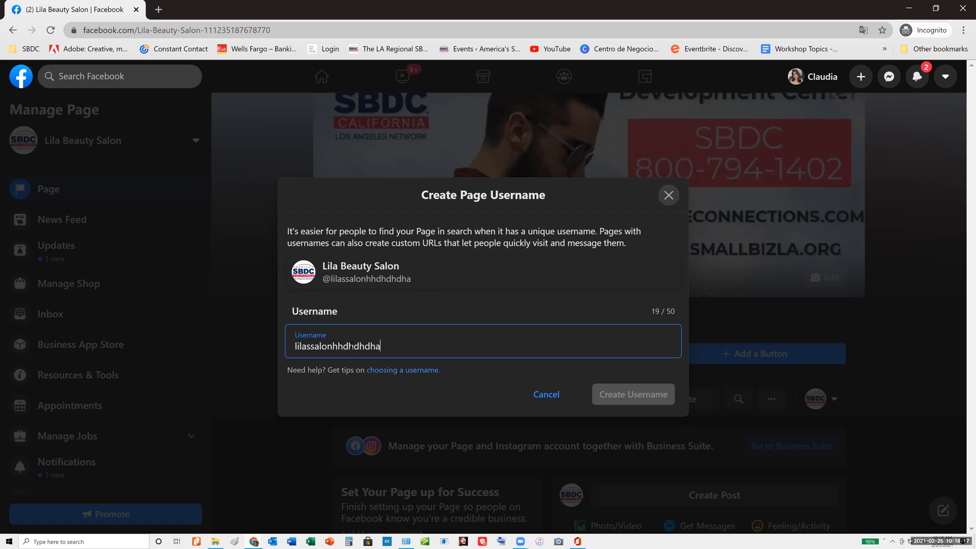
pyautogui.click(547, 397)
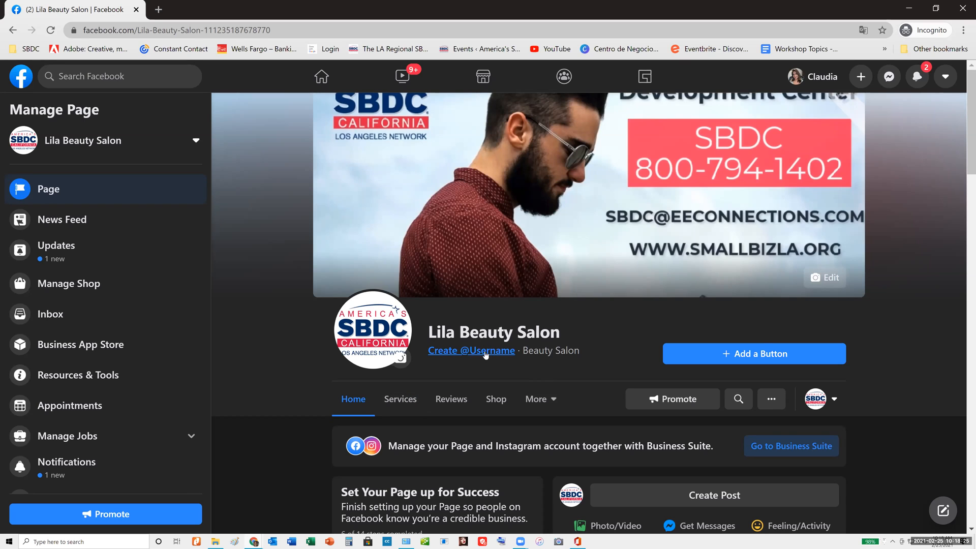
# Open Business Suite for the Lila Beauty Salon Page and dismiss the alert about European privacy rules
pyautogui.scroll(-1, 468, 356)
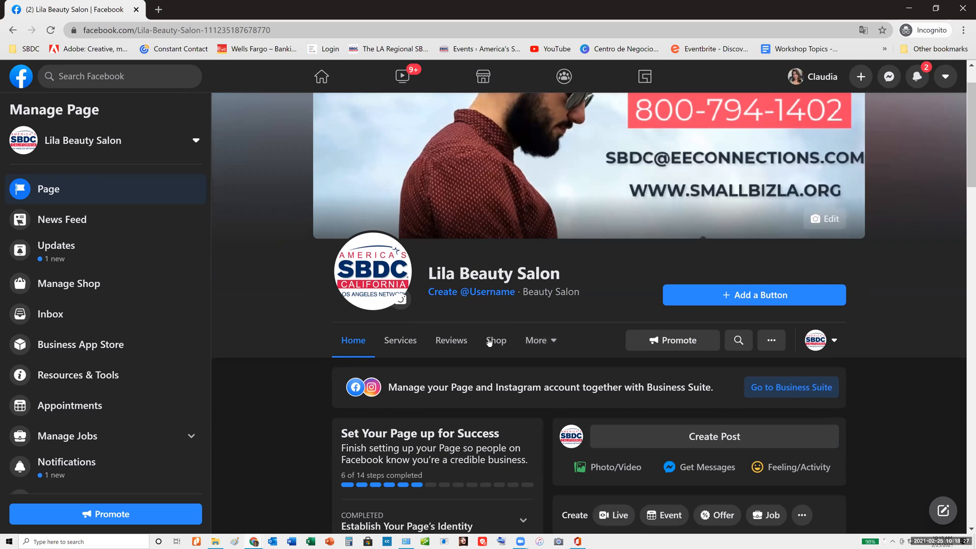
pyautogui.scroll(-1, 489, 341)
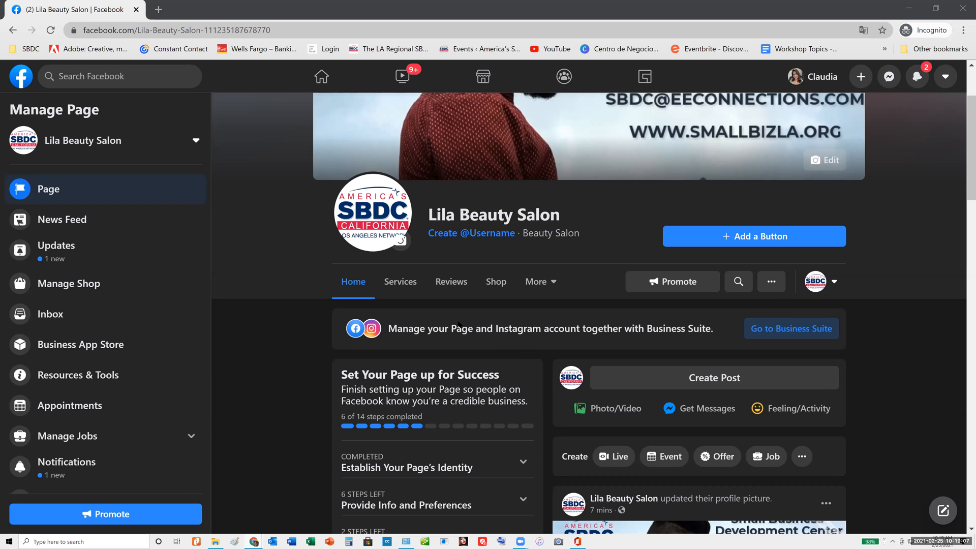
pyautogui.click(788, 331)
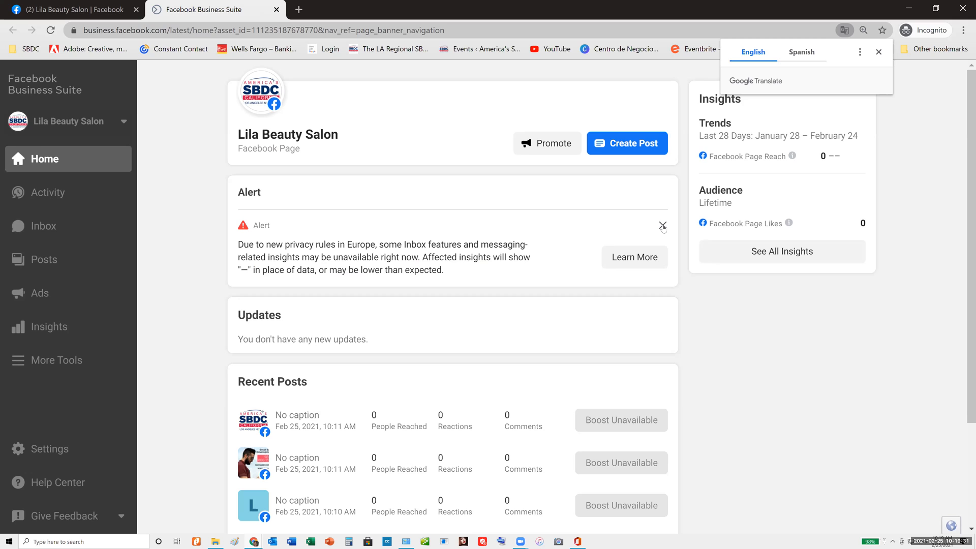
pyautogui.click(662, 225)
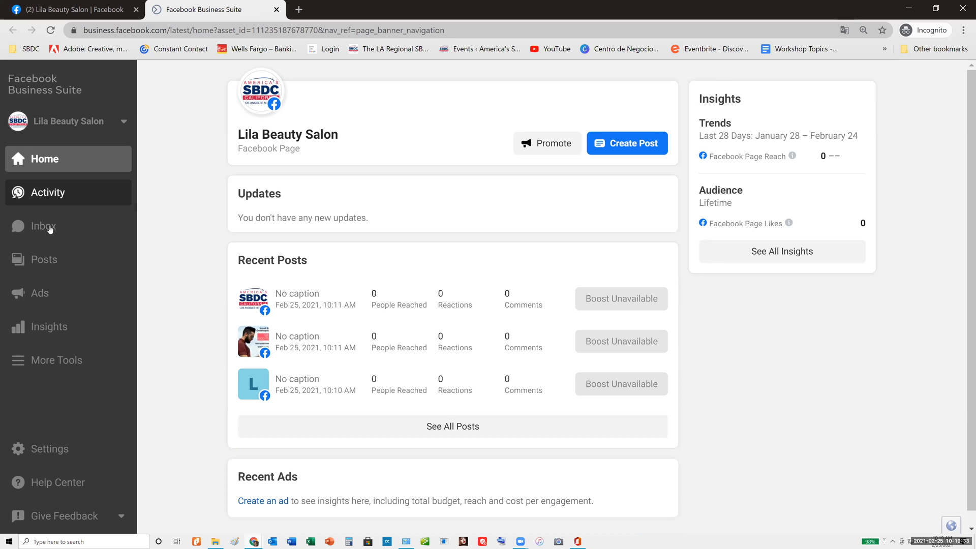
# View the Instagram section of the Business Suite inbox, and return to the Business Suite home page
pyautogui.click(49, 229)
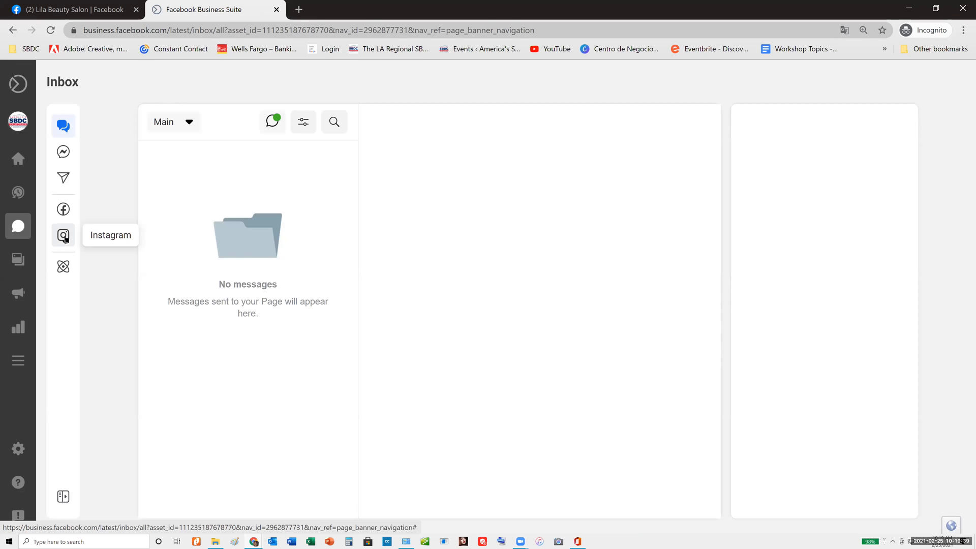
pyautogui.click(64, 237)
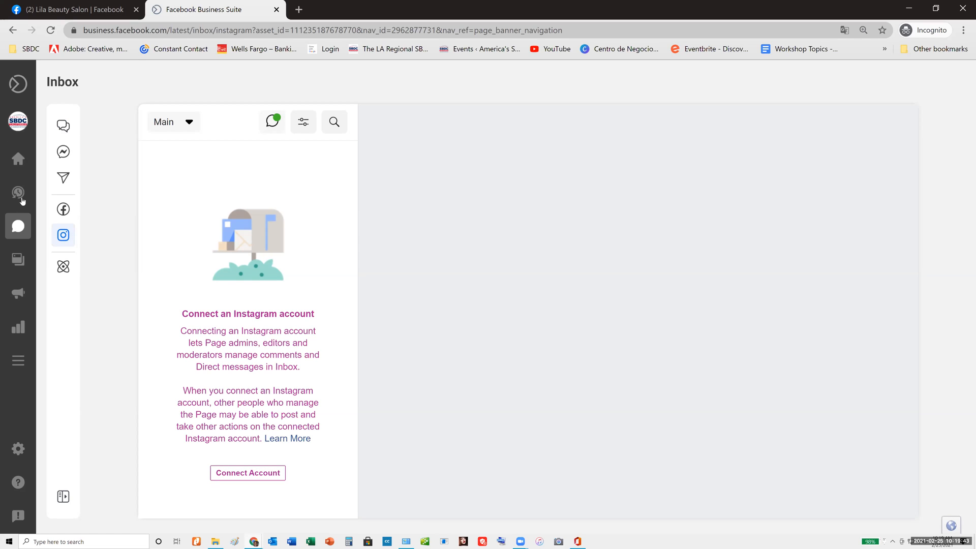
pyautogui.click(49, 162)
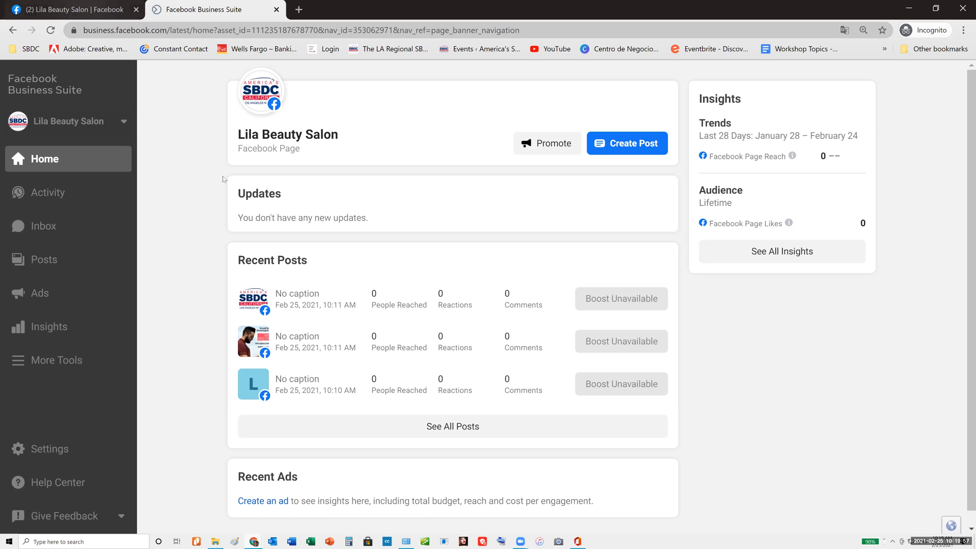
# Switch back to the Lila Beauty Salon Page's browser tab and open its Page info for editing
pyautogui.hotkey('ctrl', 'shift', 'Tab')
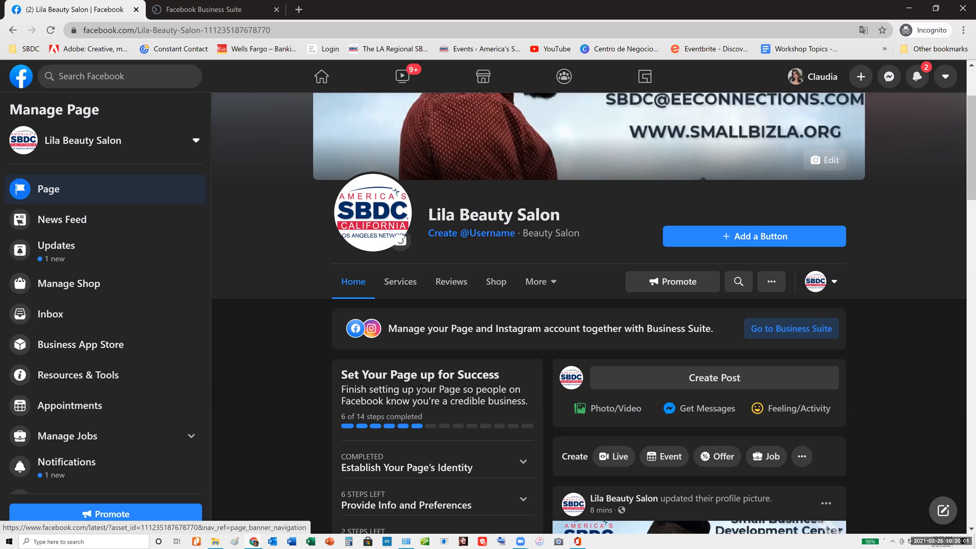
pyautogui.scroll(-2, 523, 290)
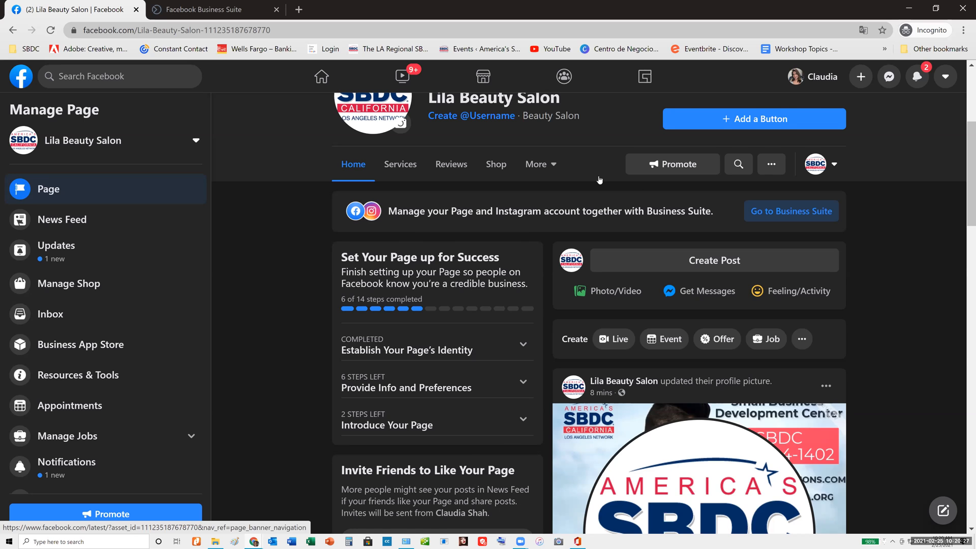
pyautogui.scroll(3, 599, 179)
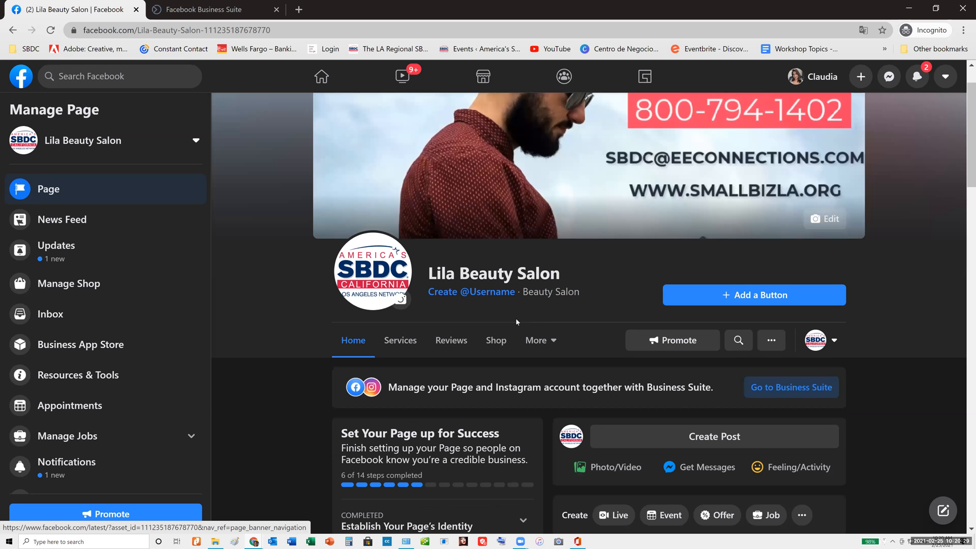
pyautogui.scroll(-2, 516, 319)
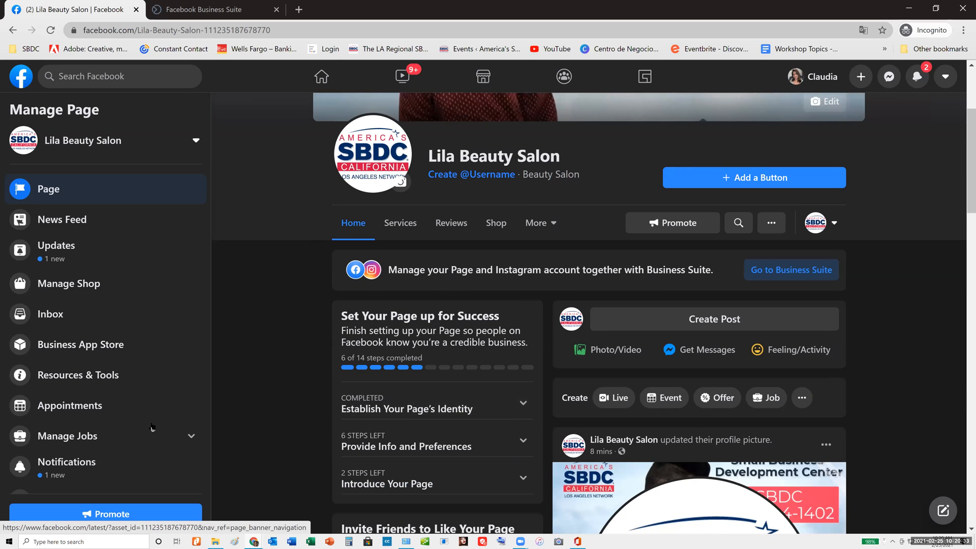
pyautogui.scroll(-3, 148, 411)
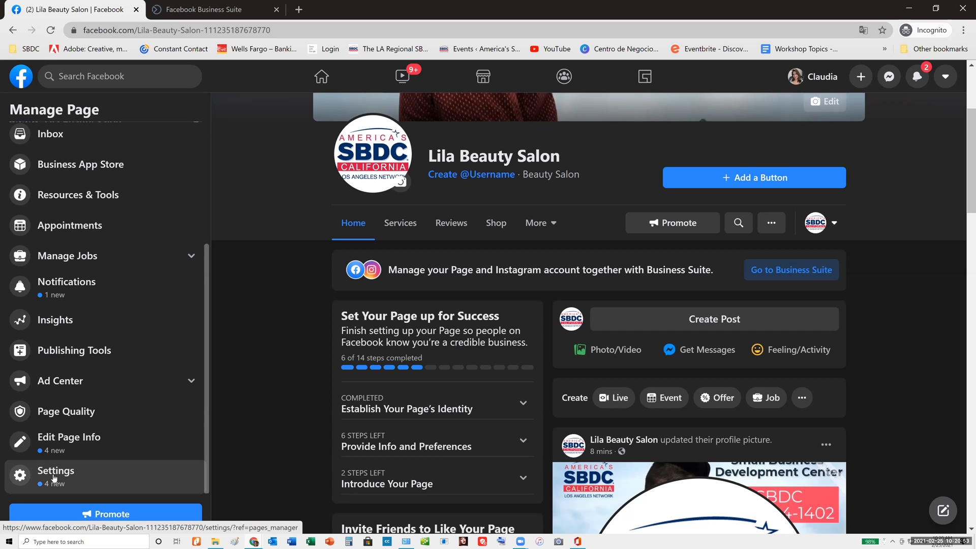
pyautogui.click(68, 440)
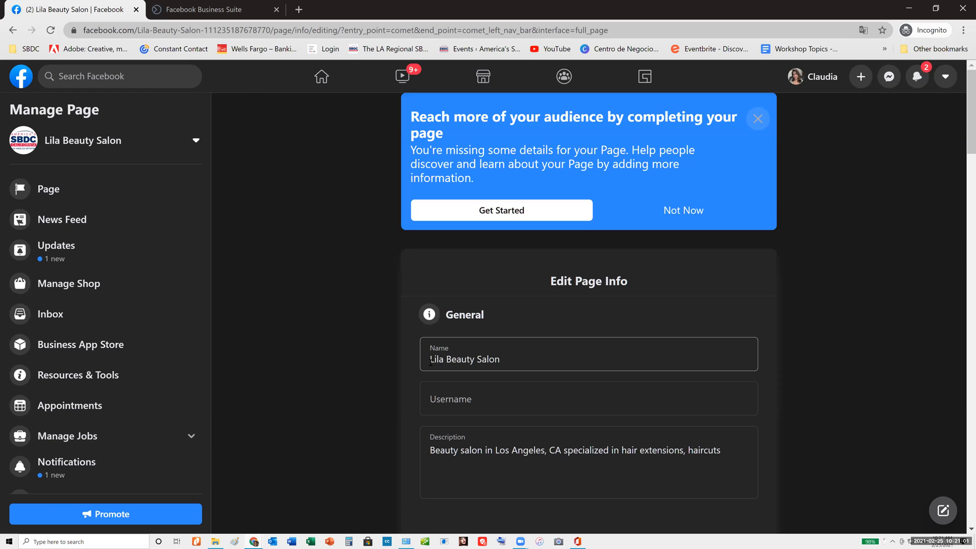
# Enter "lilabeautysalon" as the username in the general Page info, and move on to the description
pyautogui.click(461, 403)
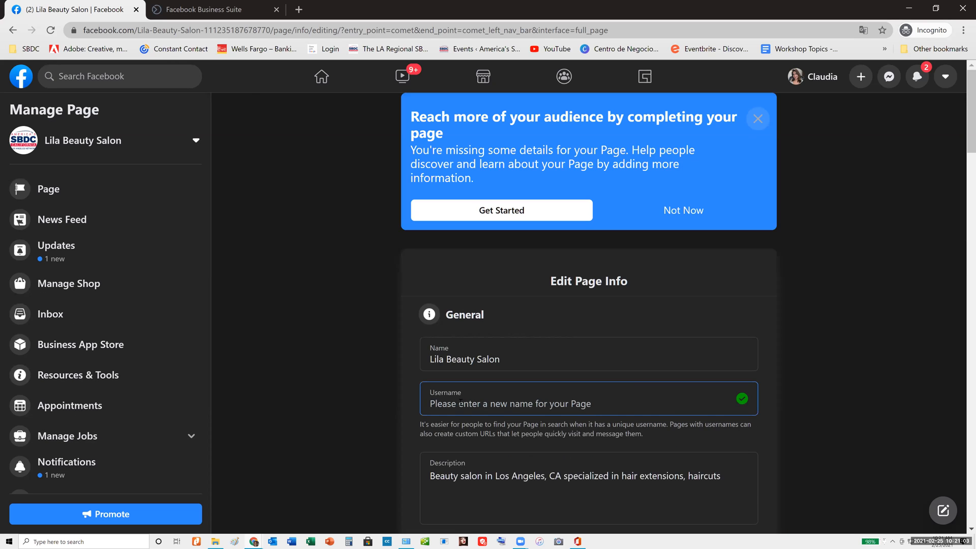
pyautogui.write('lila')
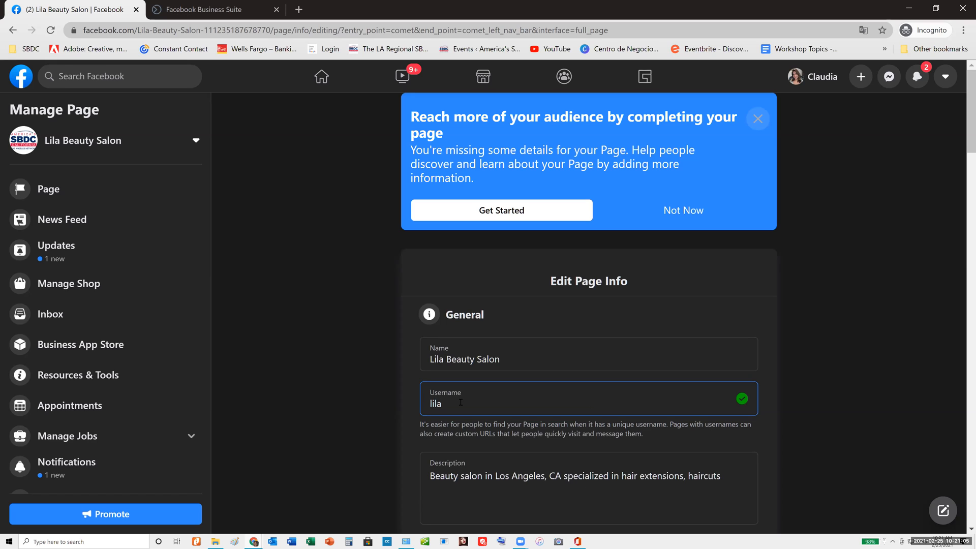
pyautogui.write('beautysalon')
pyautogui.scroll(-4, 484, 386)
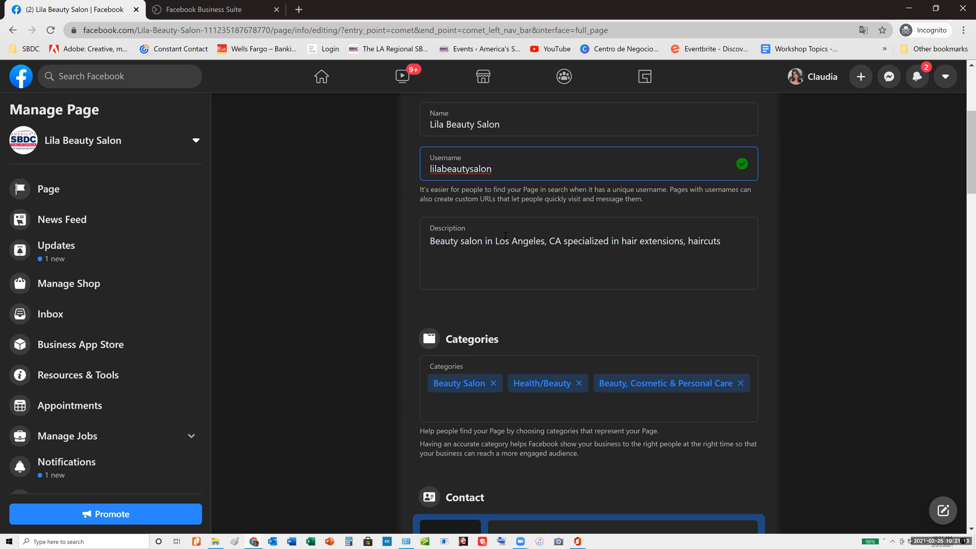
pyautogui.click(494, 262)
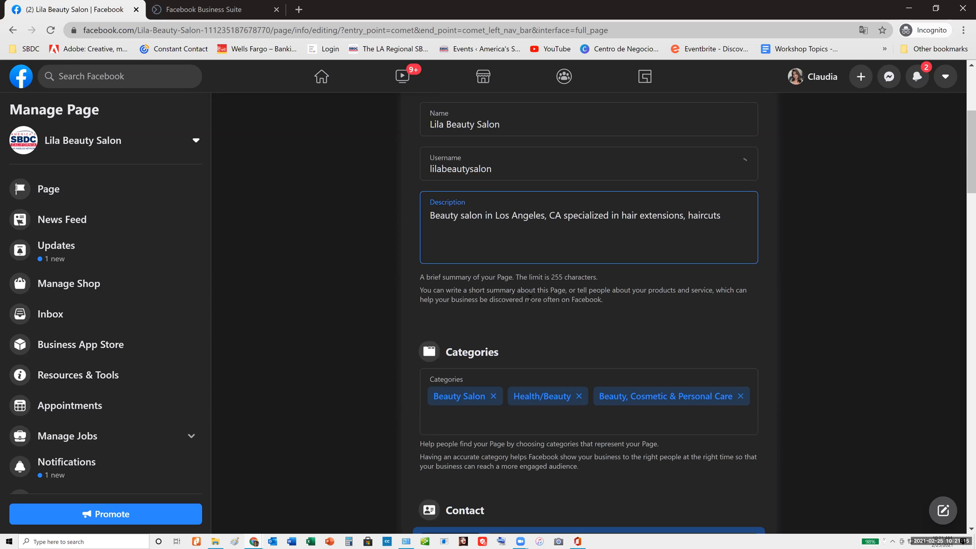
# Set the country code of the Page's contact phone number to United States (US+1)
pyautogui.scroll(-5, 474, 303)
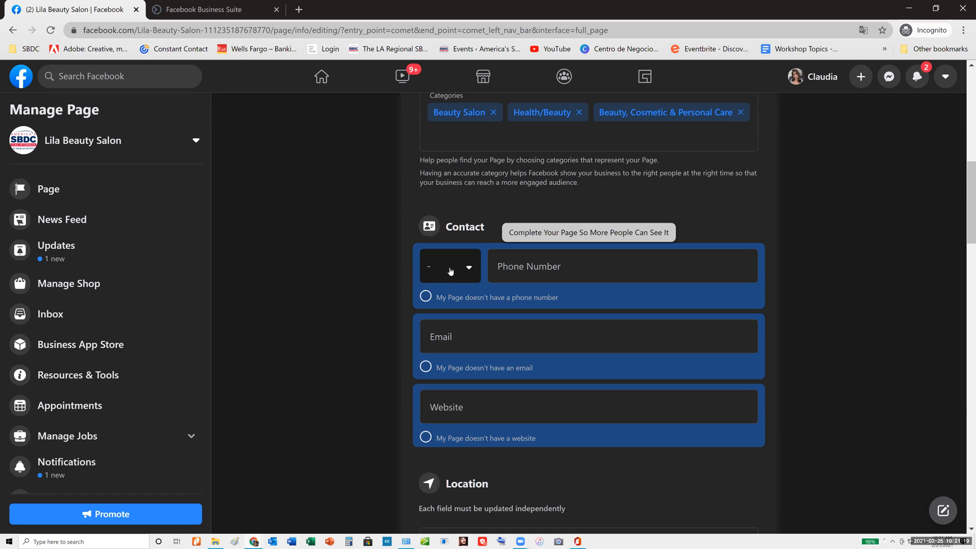
pyautogui.click(450, 271)
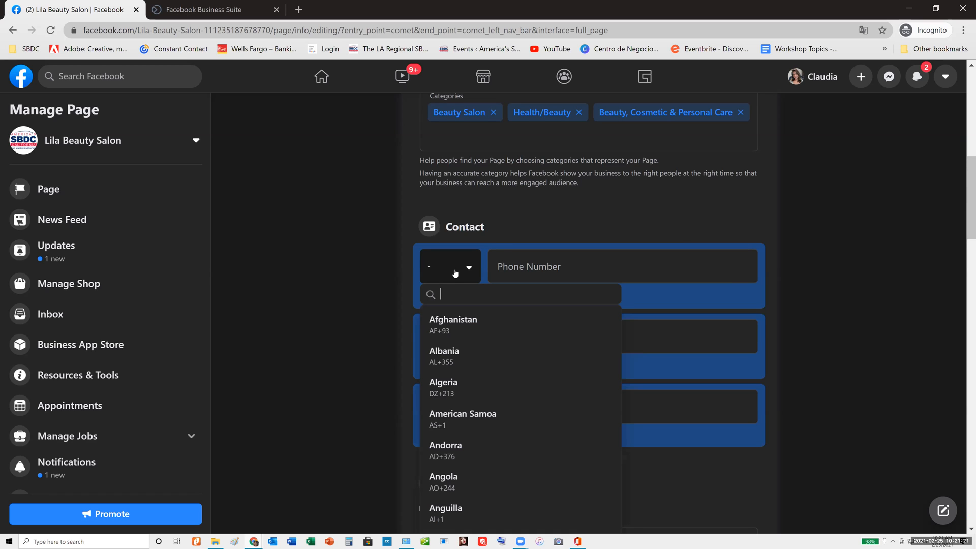
pyautogui.press('Tab')
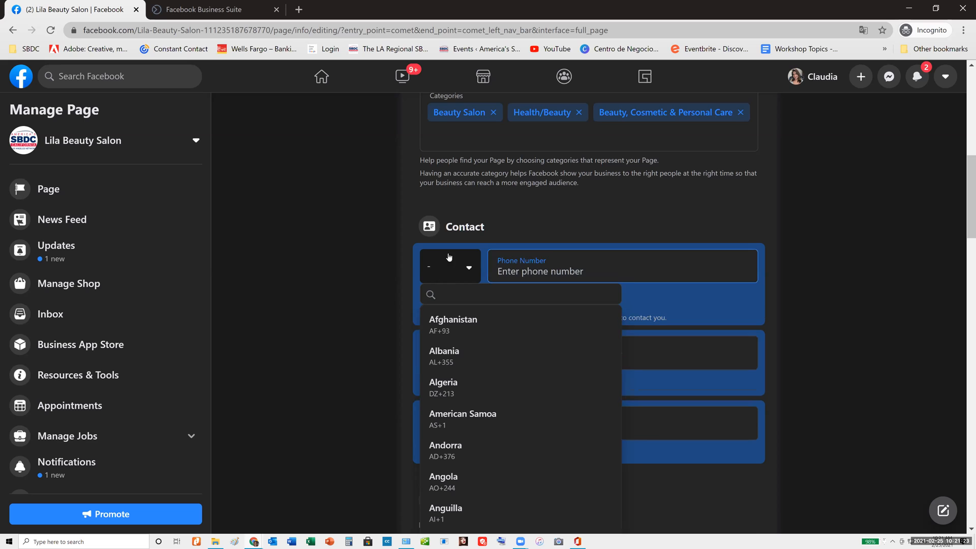
pyautogui.click(431, 262)
pyautogui.click(472, 271)
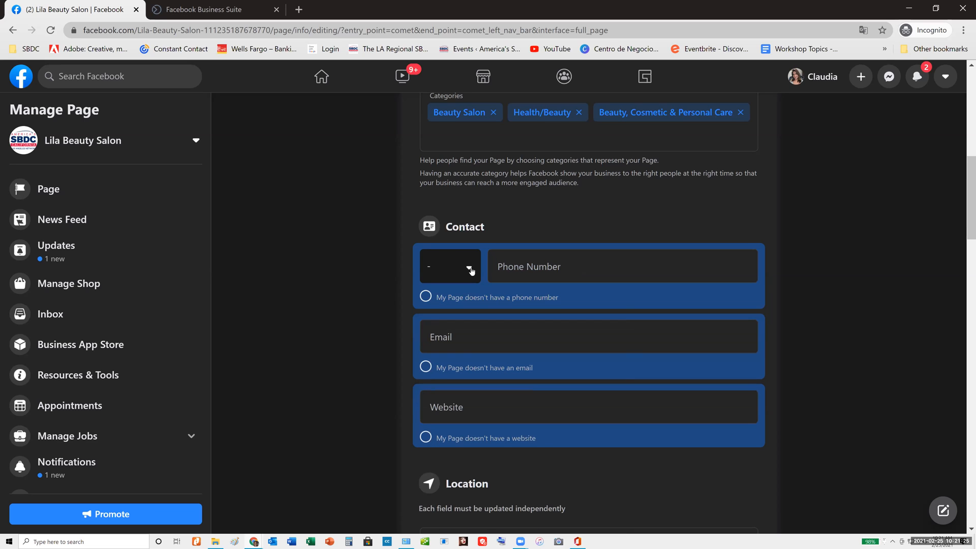
pyautogui.click(471, 272)
pyautogui.click(470, 273)
pyautogui.click(468, 273)
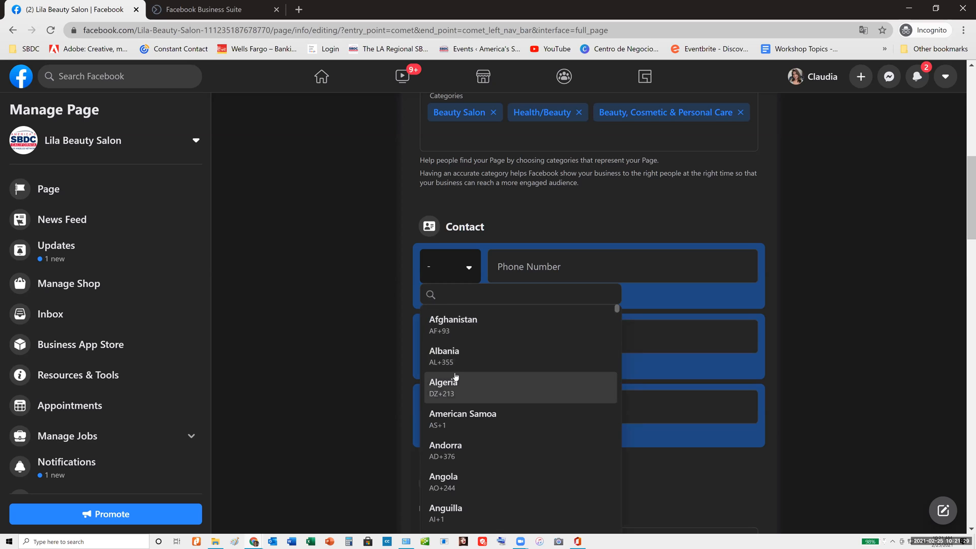
pyautogui.write('uni')
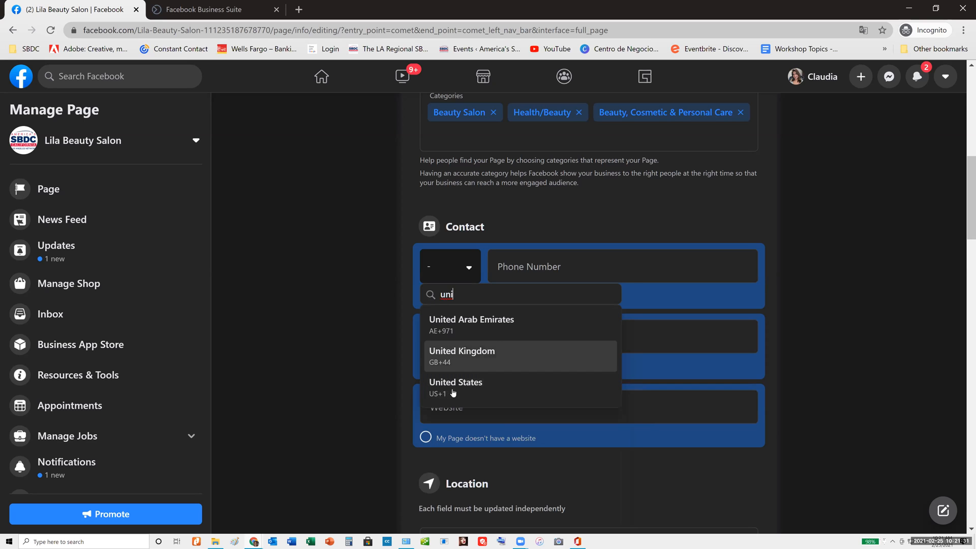
pyautogui.click(452, 388)
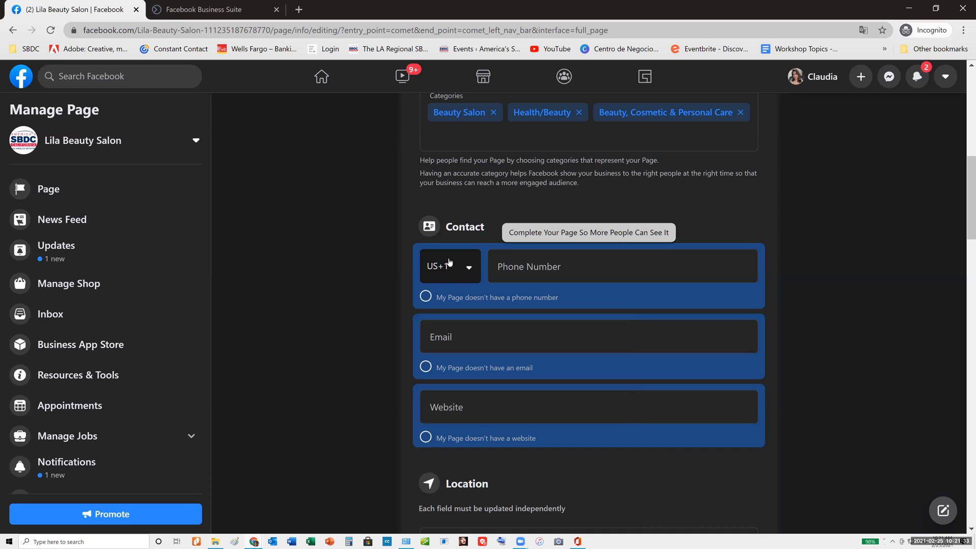
# Enter the salon's phone number in the contact info, without the leading country digit
pyautogui.press('Tab')
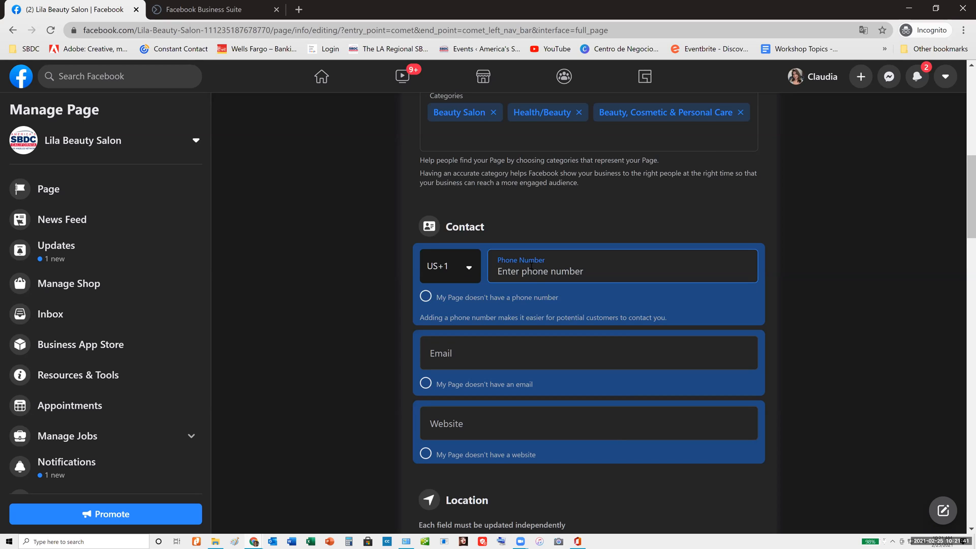
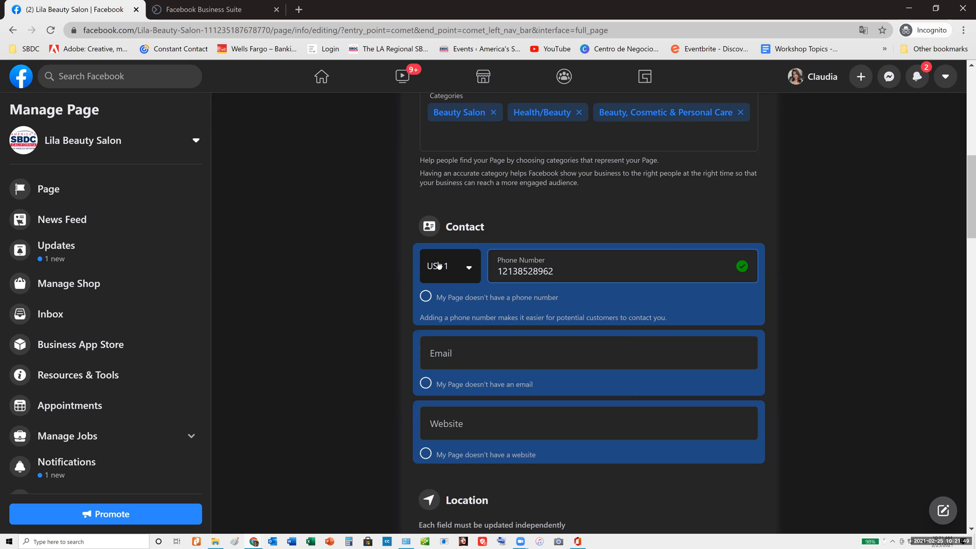
pyautogui.click(502, 271)
pyautogui.press('BackSpace')
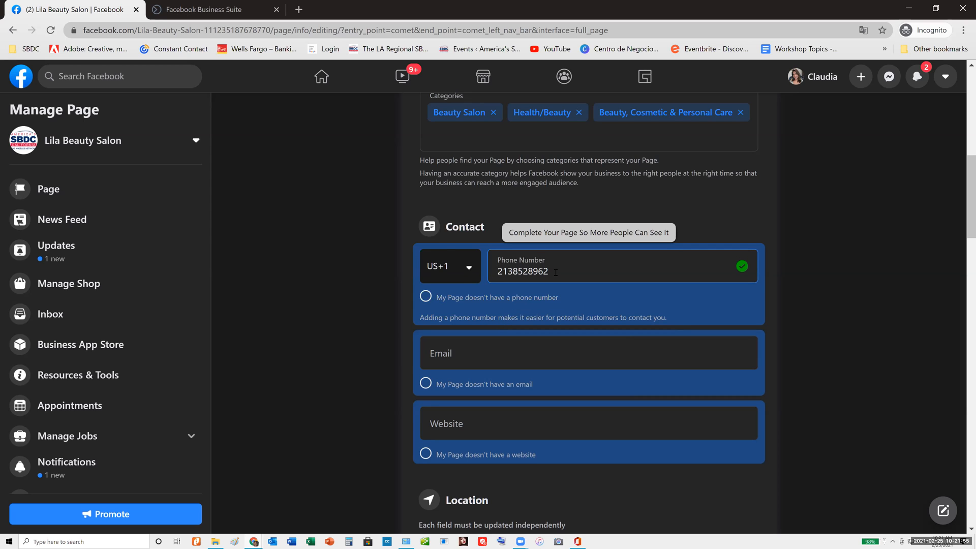
# Leave the contact email empty and mark that the Page doesn't have a website
pyautogui.click(481, 358)
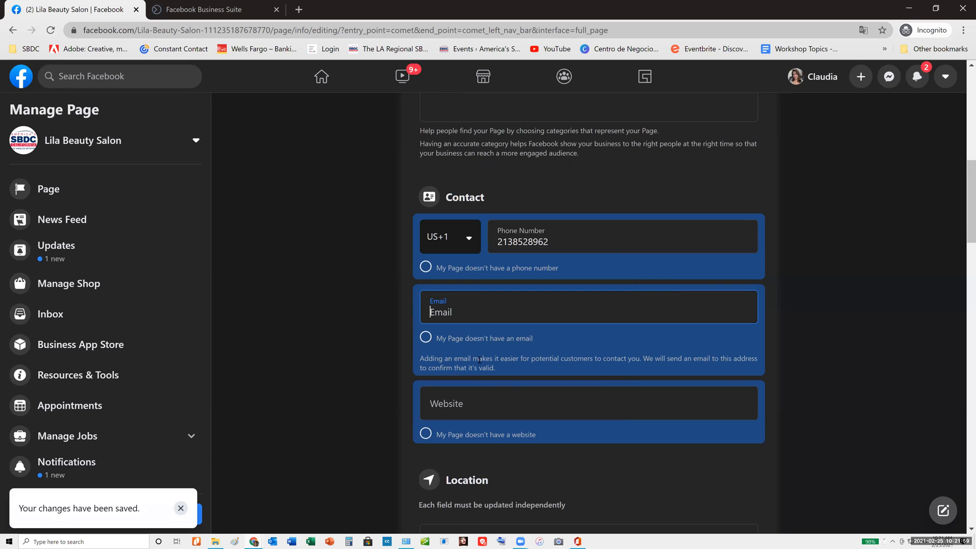
pyautogui.click(476, 347)
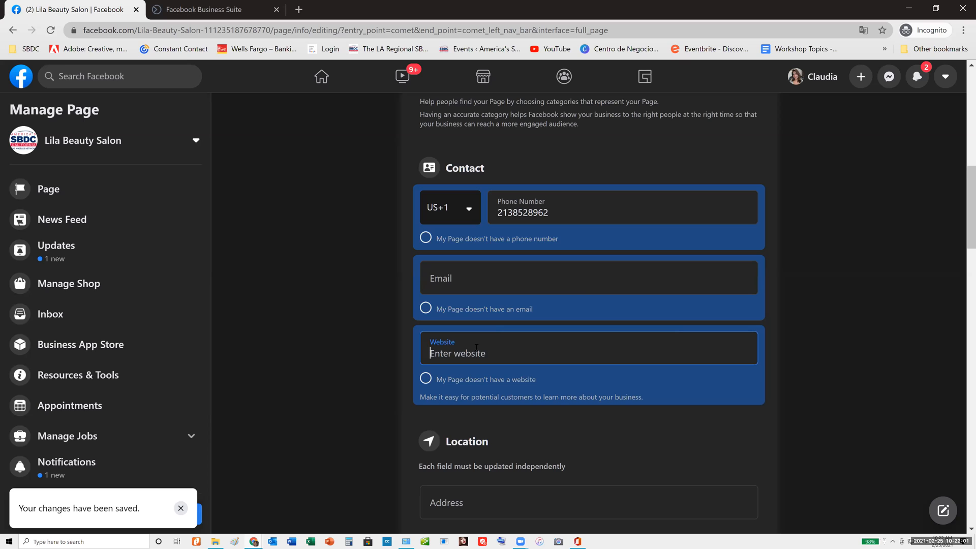
pyautogui.click(428, 379)
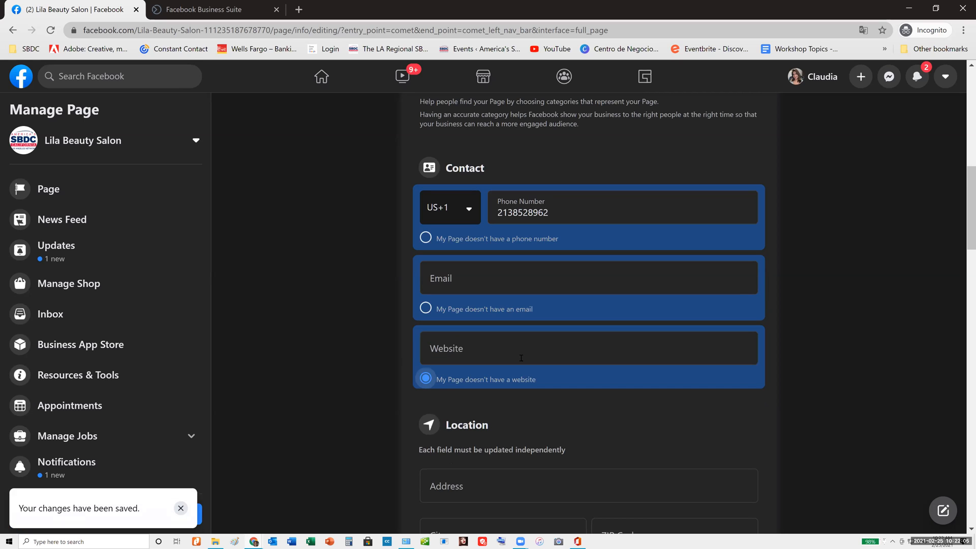
# Add Miami, FL and New York, NY to the Page's service area
pyautogui.scroll(-2, 479, 345)
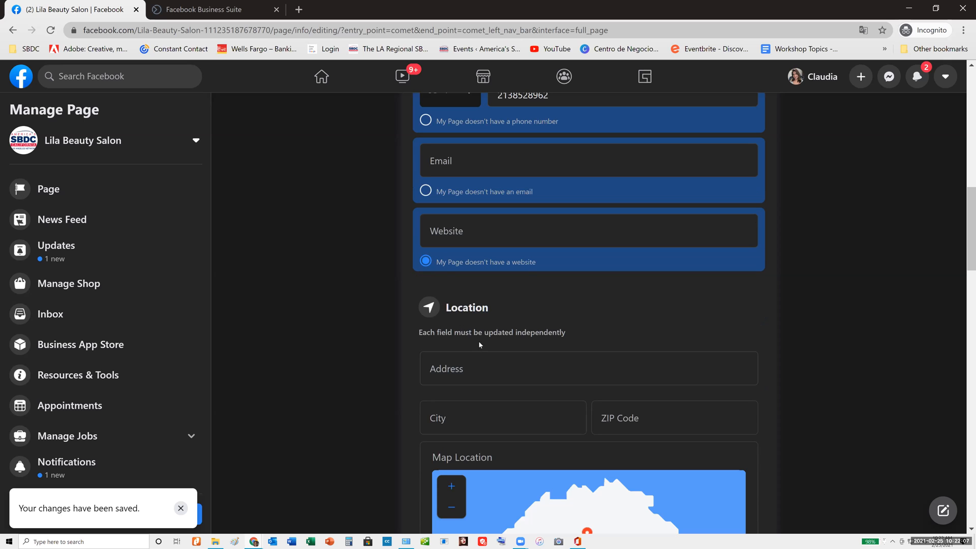
pyautogui.scroll(-5, 502, 361)
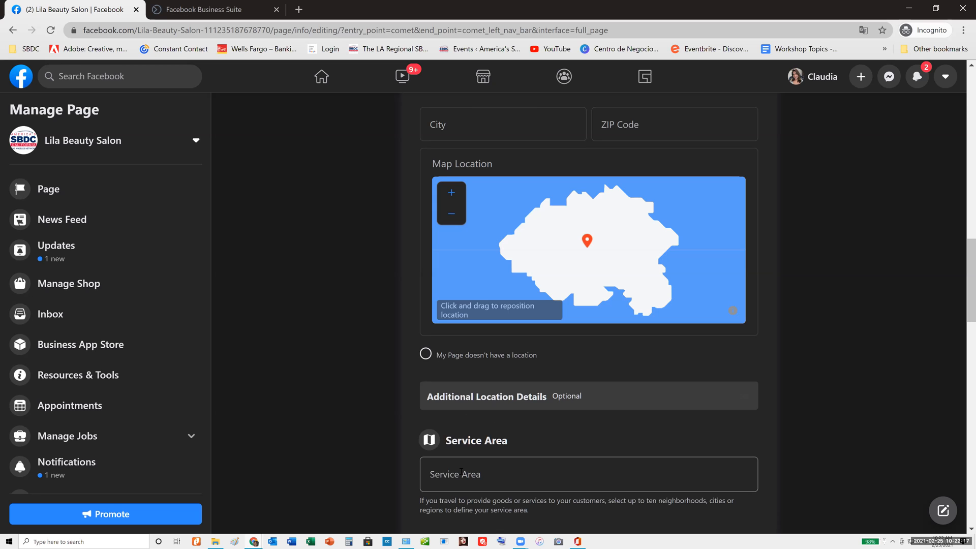
pyautogui.click(438, 471)
pyautogui.scroll(-2, 571, 438)
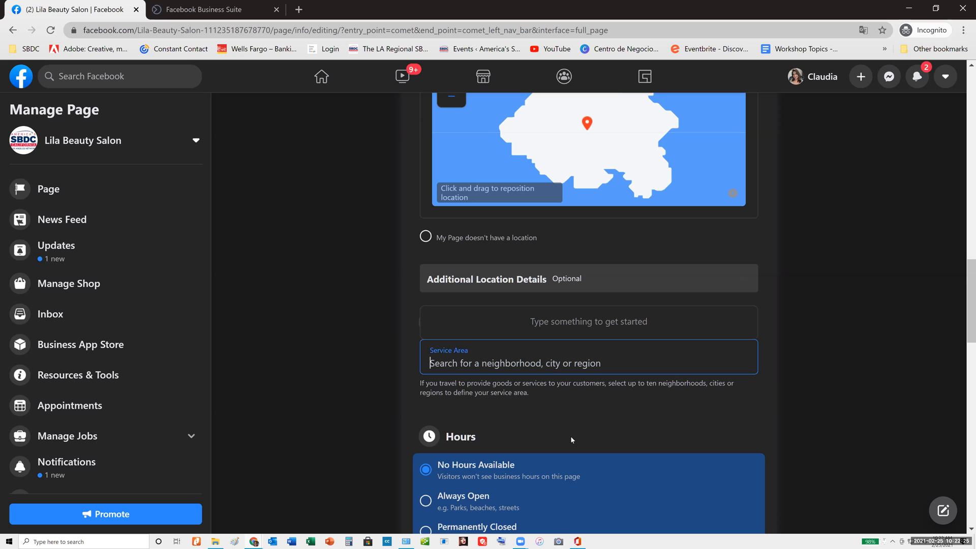
pyautogui.write('flori')
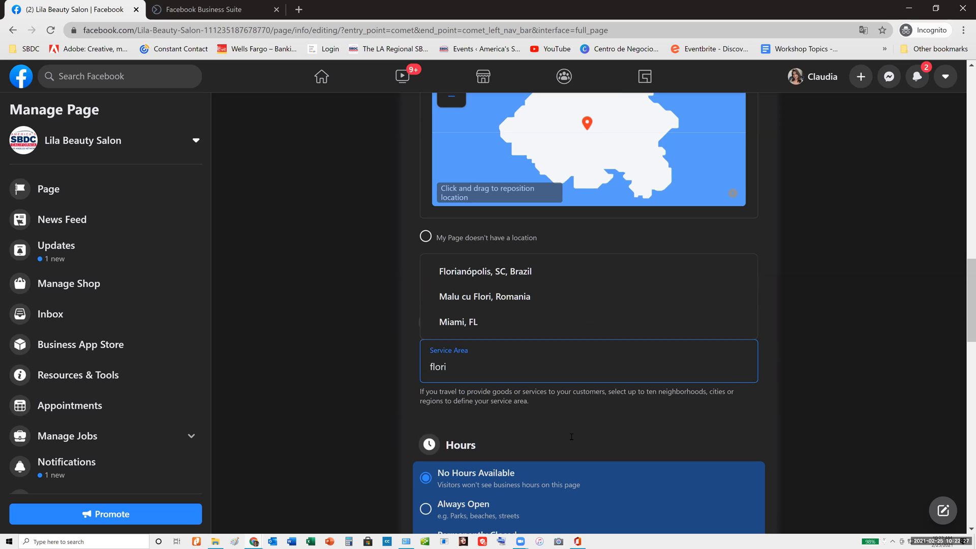
pyautogui.click(479, 320)
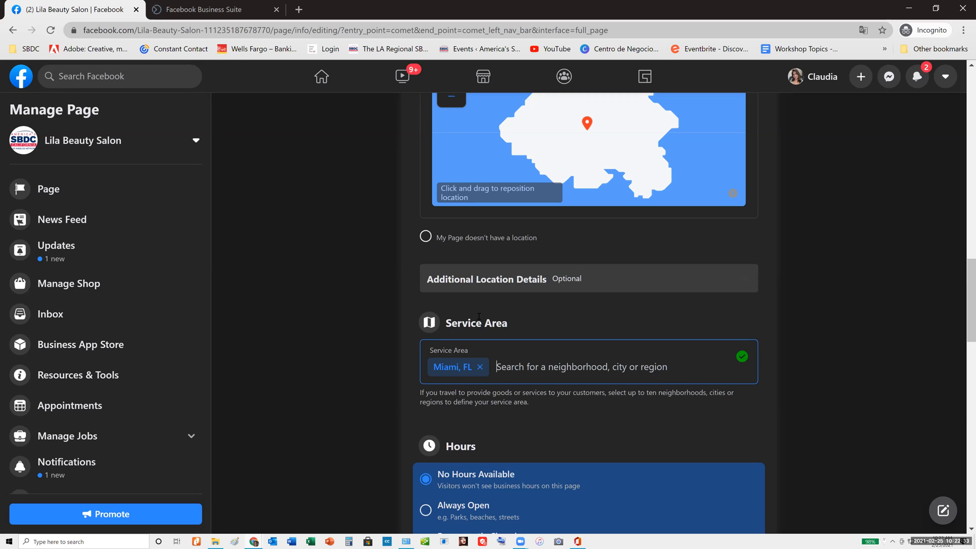
pyautogui.write('new')
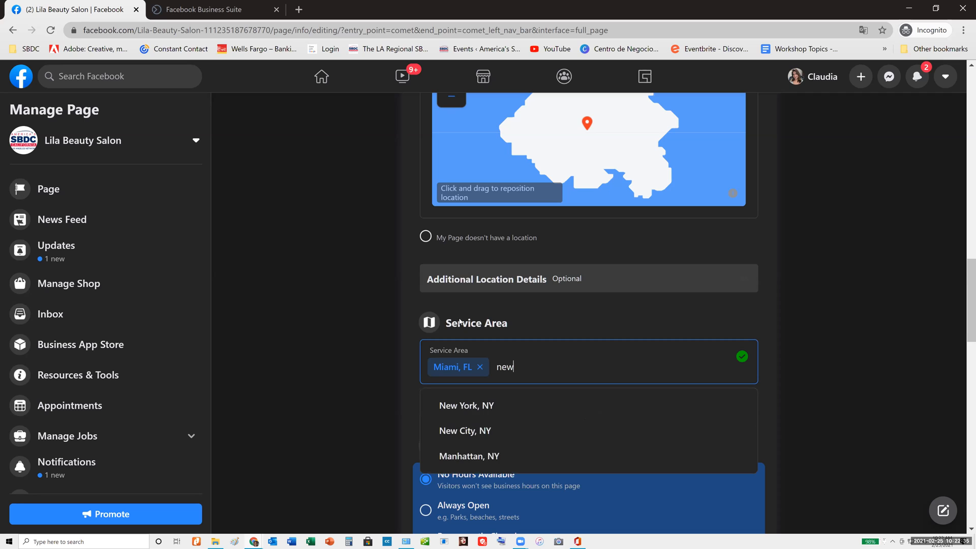
pyautogui.click(474, 405)
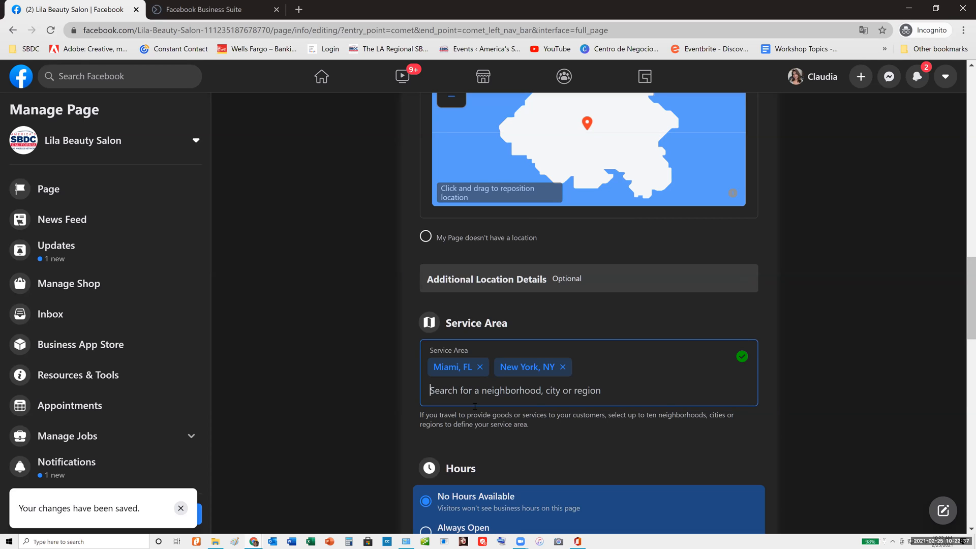
# Add Downtown Los Angeles, CA and Los Angeles, CA to the service area
pyautogui.write('los an')
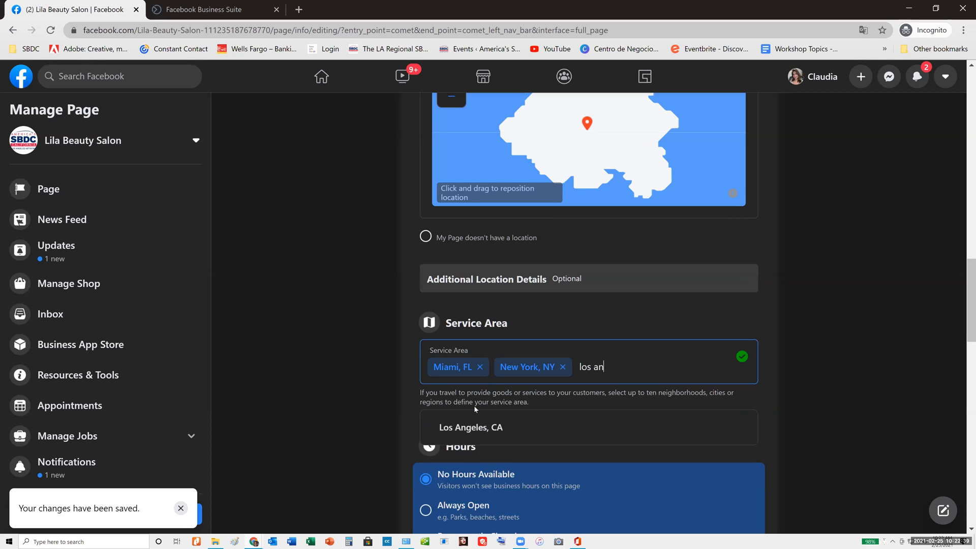
pyautogui.write('geles c')
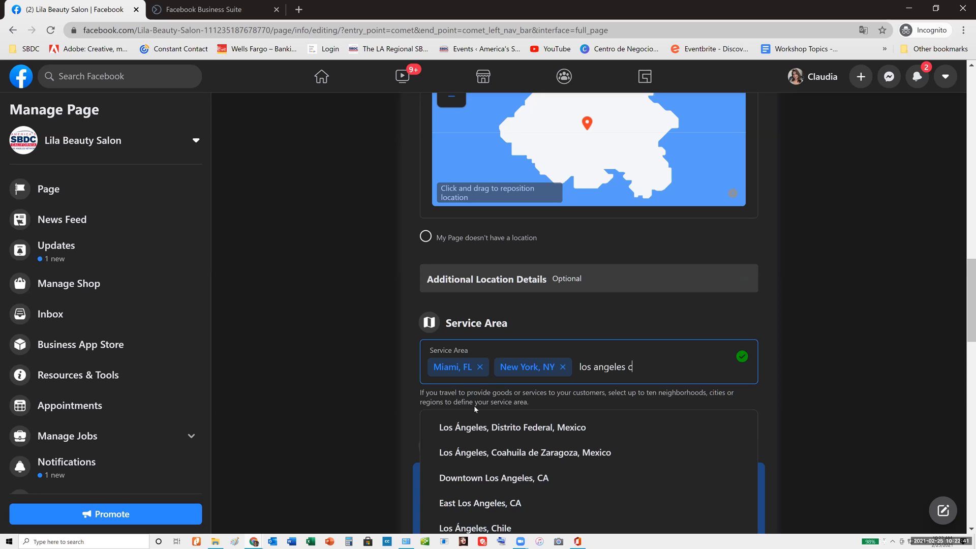
pyautogui.scroll(-2, 496, 426)
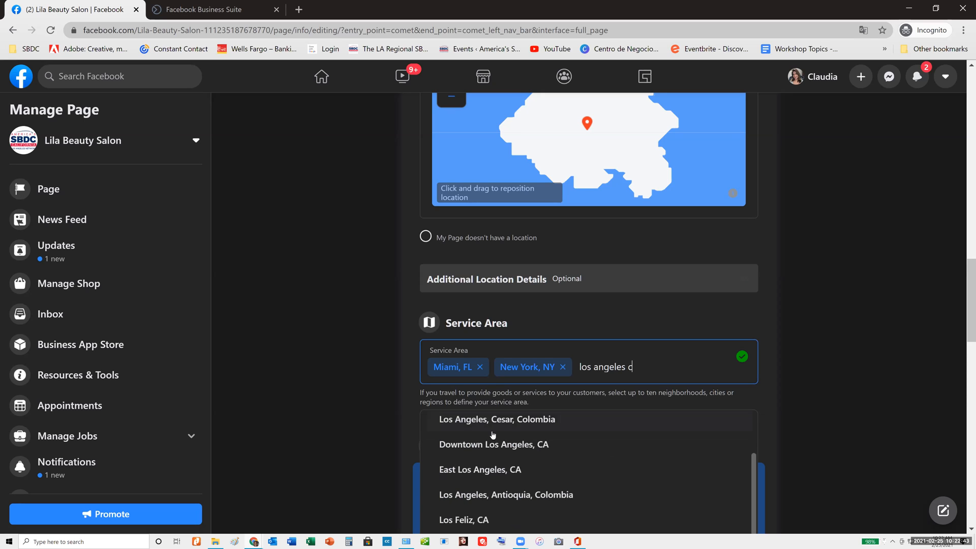
pyautogui.click(489, 449)
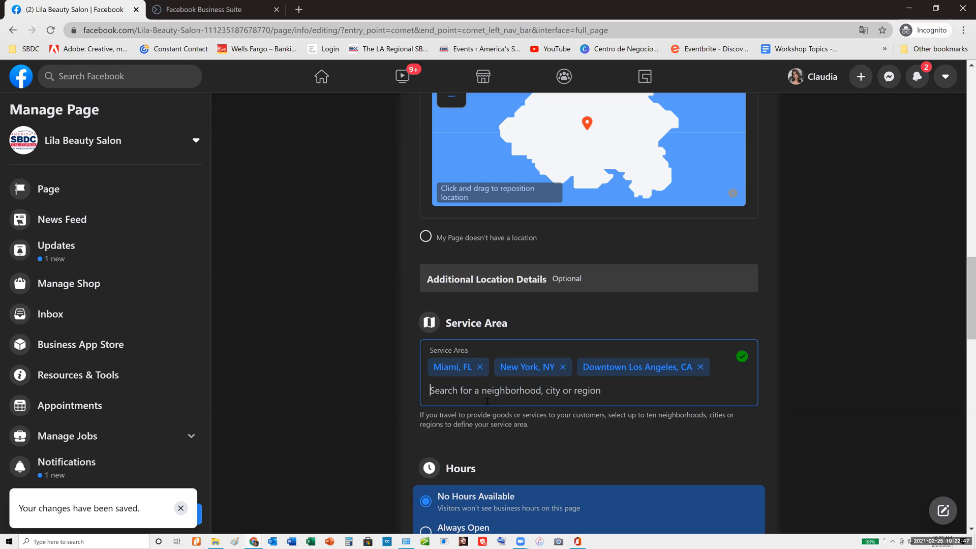
pyautogui.write('los an')
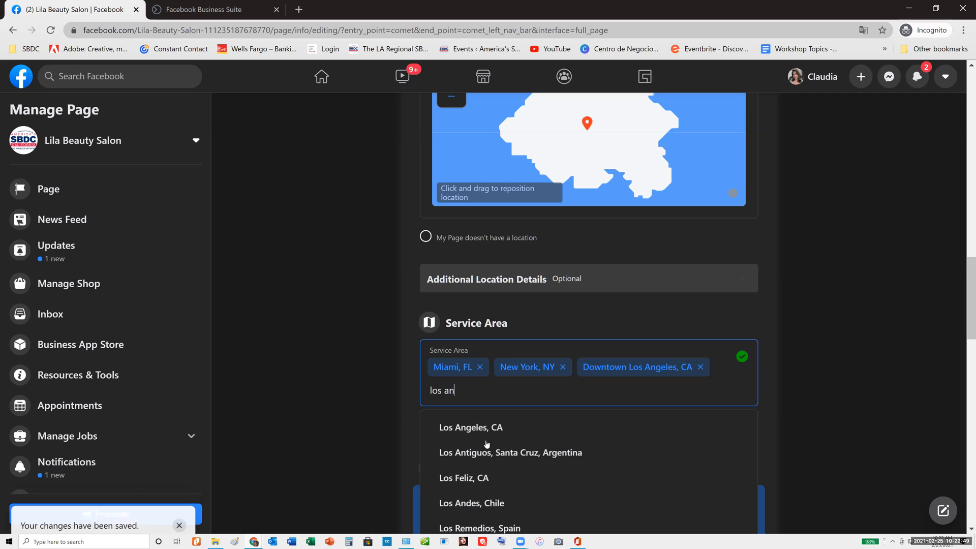
pyautogui.click(486, 429)
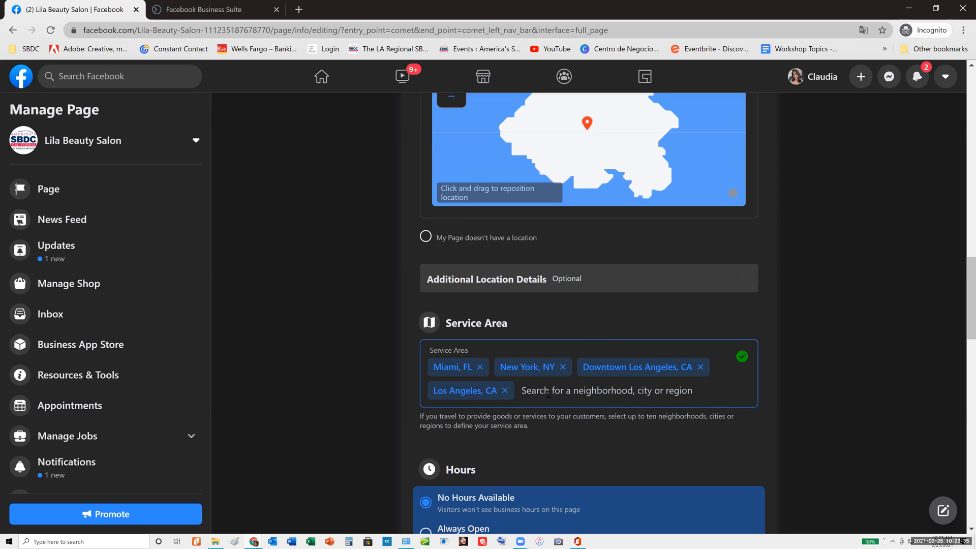
# Add East Los Angeles, CA and Whittier, CA to the service area
pyautogui.write('eas')
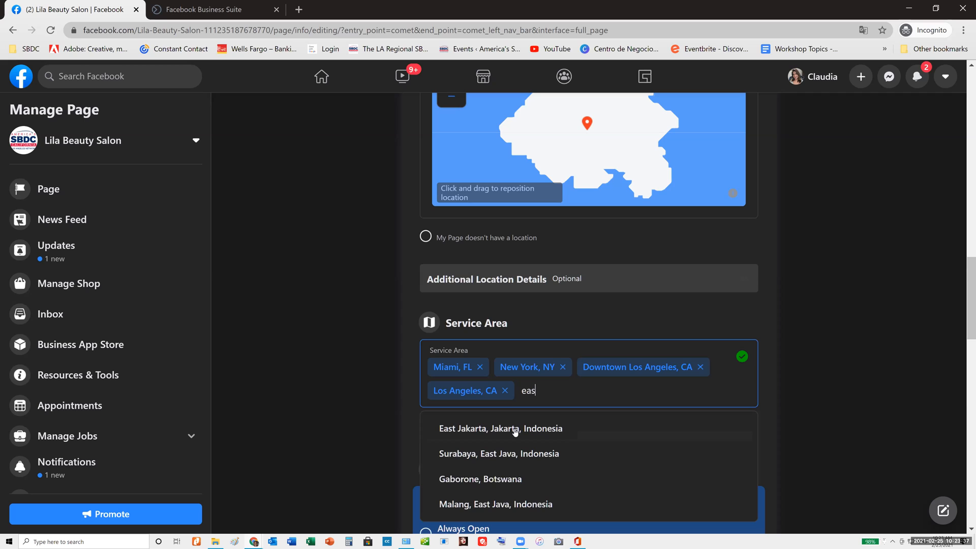
pyautogui.write('t los')
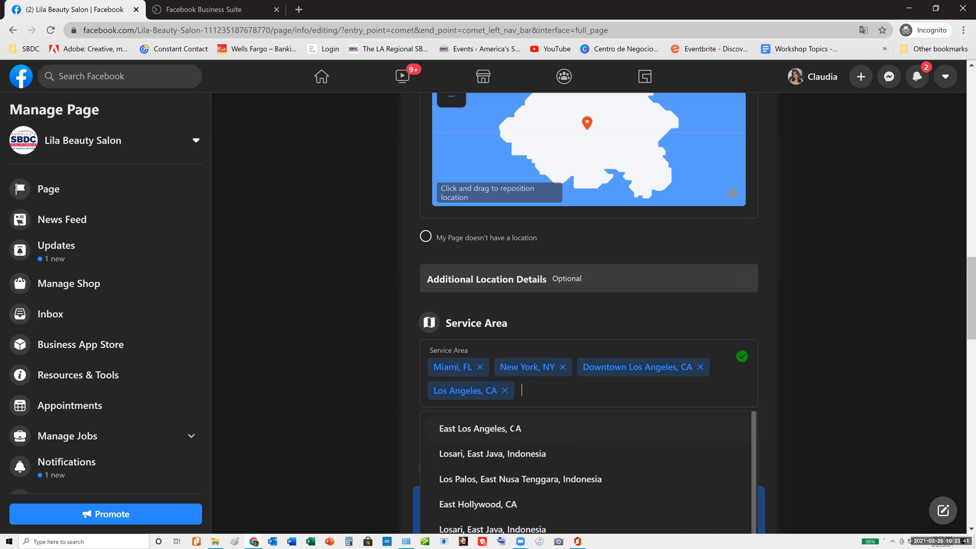
pyautogui.click(515, 430)
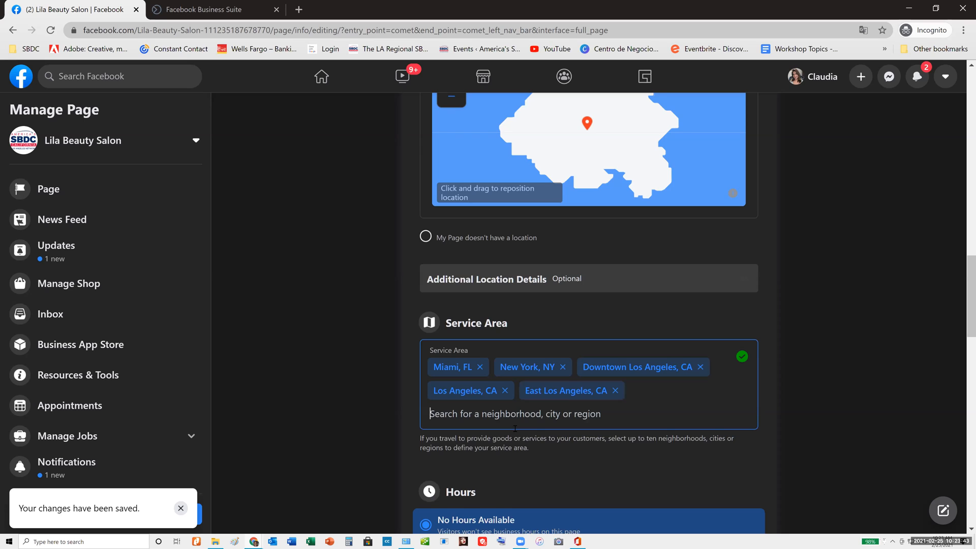
pyautogui.write('whitti')
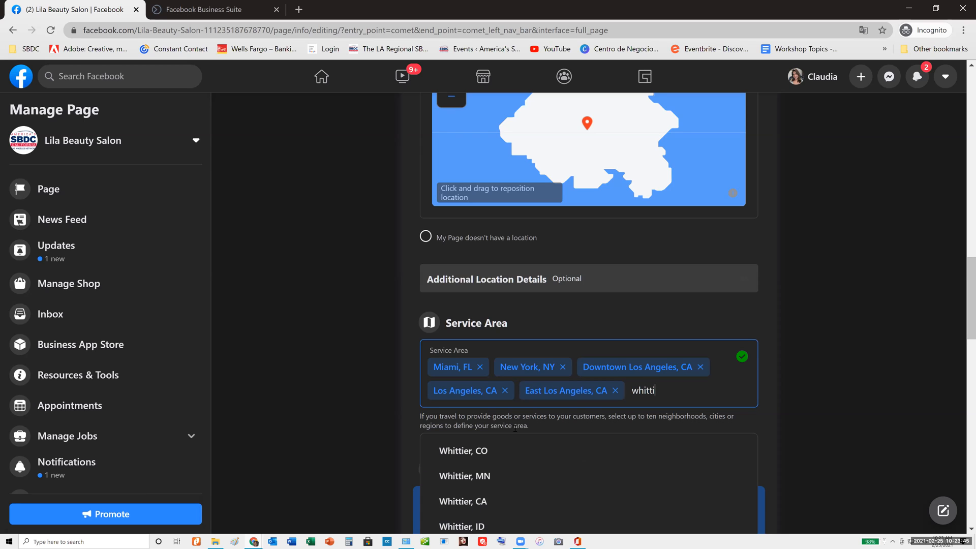
pyautogui.write('e')
pyautogui.click(472, 527)
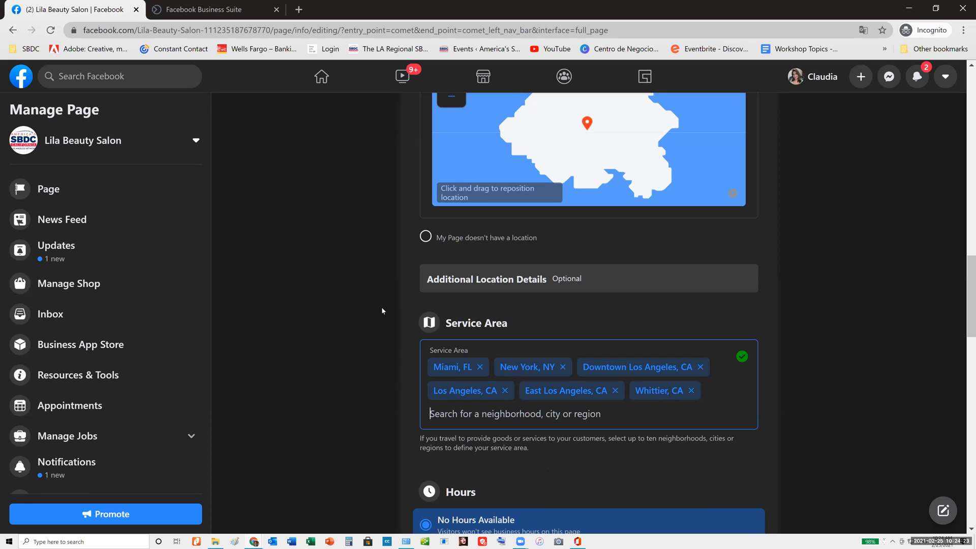
# Mark in the contact info that the Page doesn't have a phone number
pyautogui.scroll(10, 371, 305)
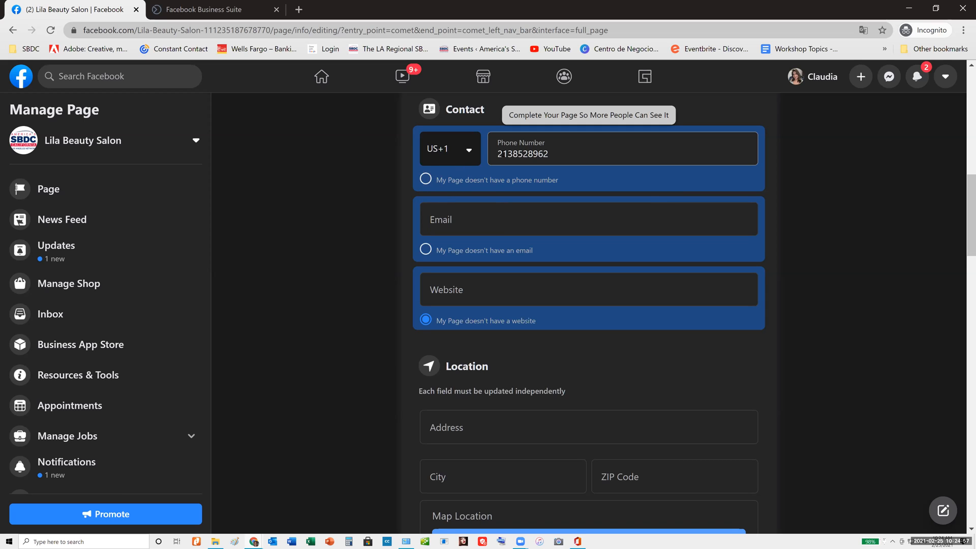
pyautogui.click(426, 179)
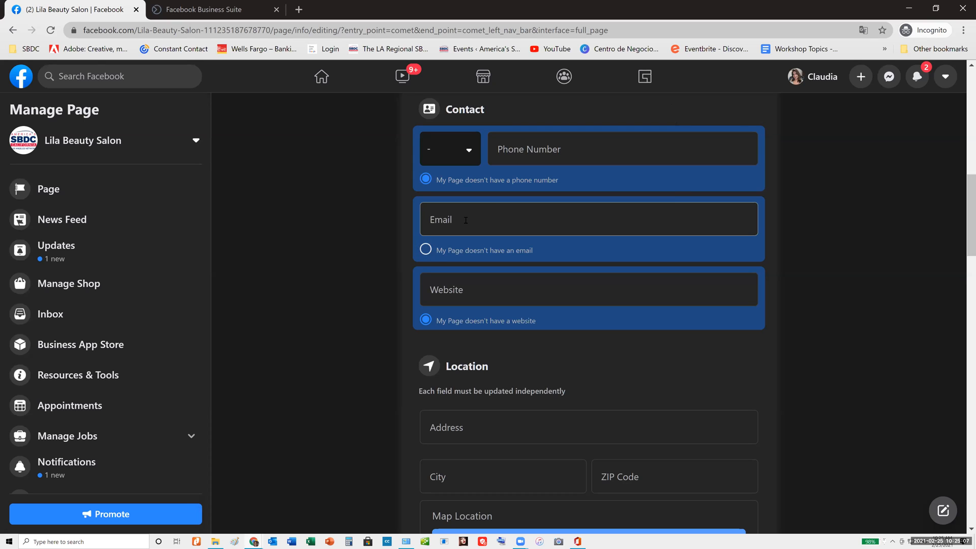
pyautogui.scroll(-8, 373, 222)
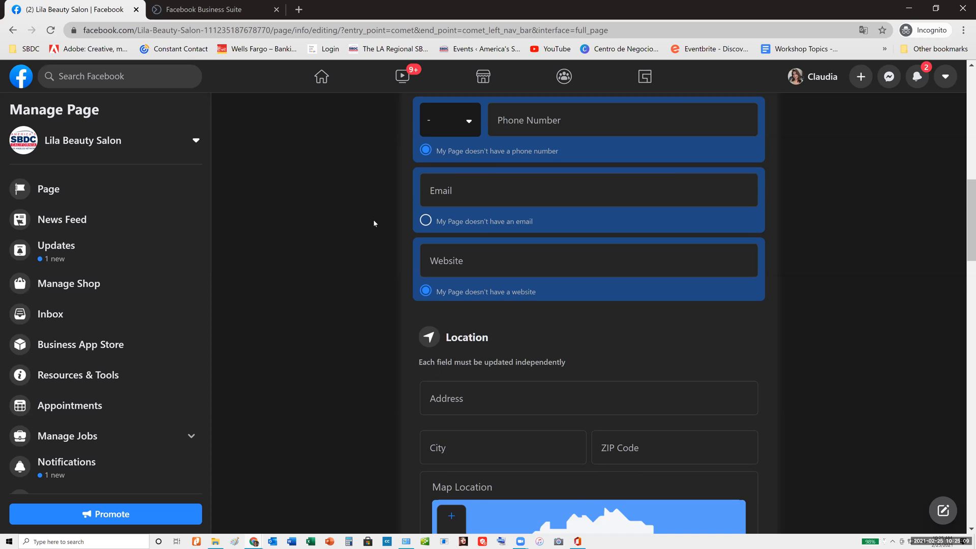
pyautogui.scroll(3, 477, 209)
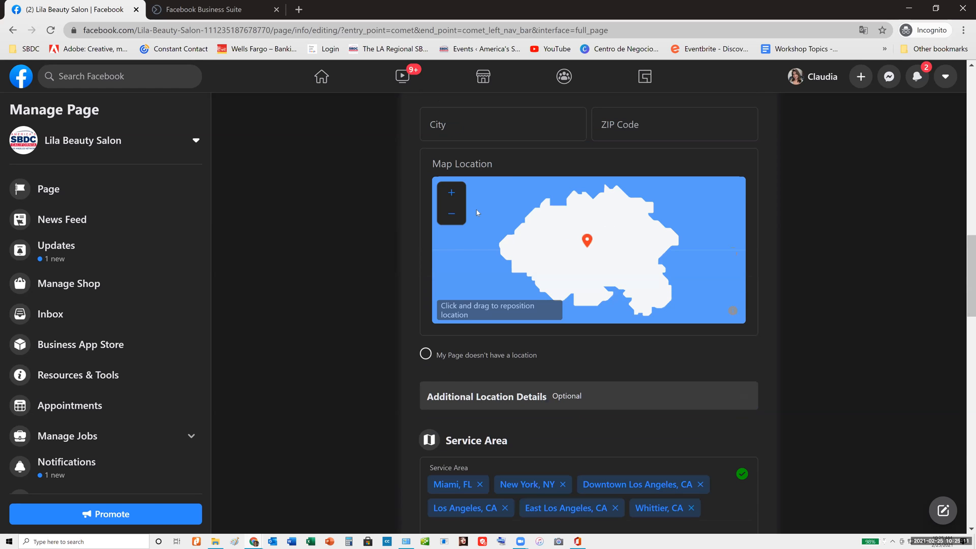
# Enter "los angles, ca" as the city in the Location section and mark that the Page doesn't have a location
pyautogui.scroll(2, 469, 305)
pyautogui.click(459, 304)
pyautogui.write('los angles')
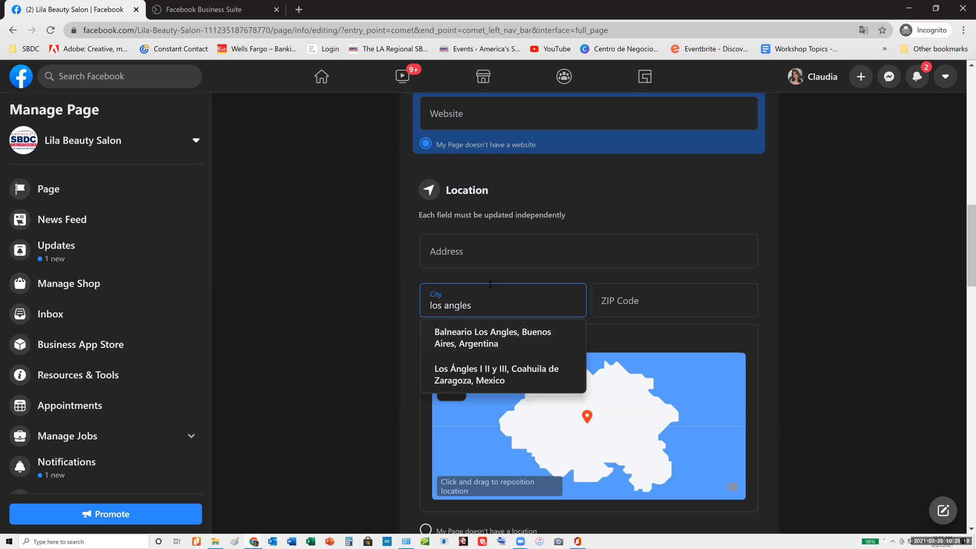
pyautogui.write(', ca')
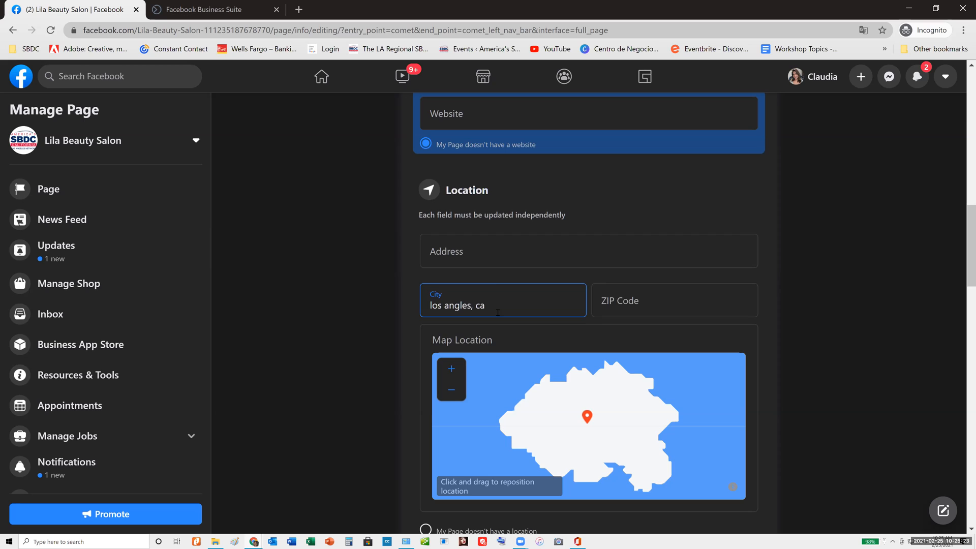
pyautogui.scroll(-2, 498, 314)
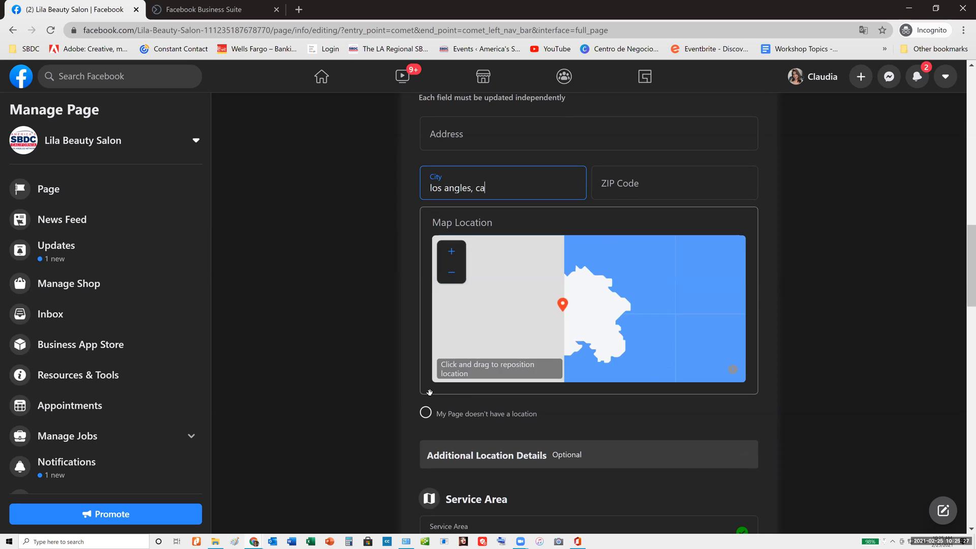
pyautogui.click(426, 413)
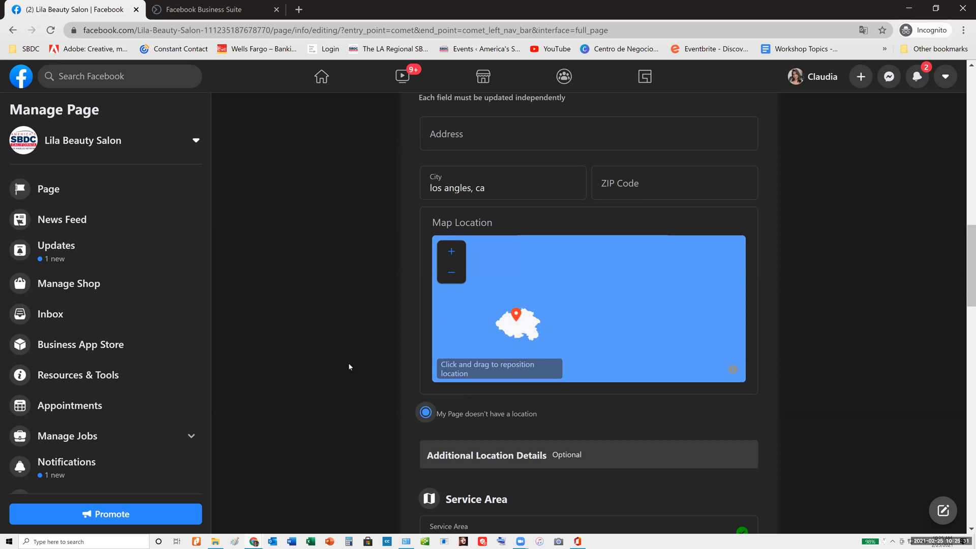
# Set the Page's business hours to Open on Selected Hours, after trying the Always Open option
pyautogui.scroll(-3, 538, 274)
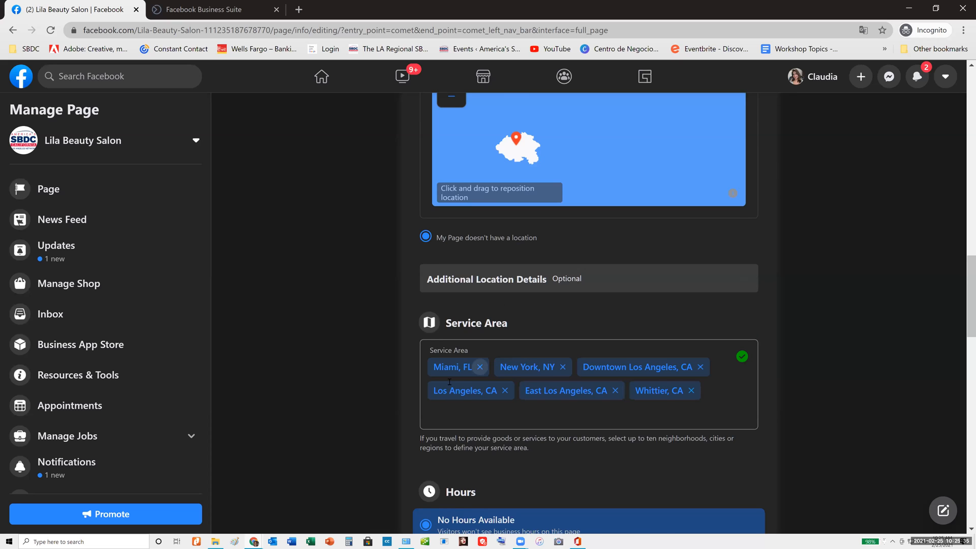
pyautogui.scroll(-3, 594, 215)
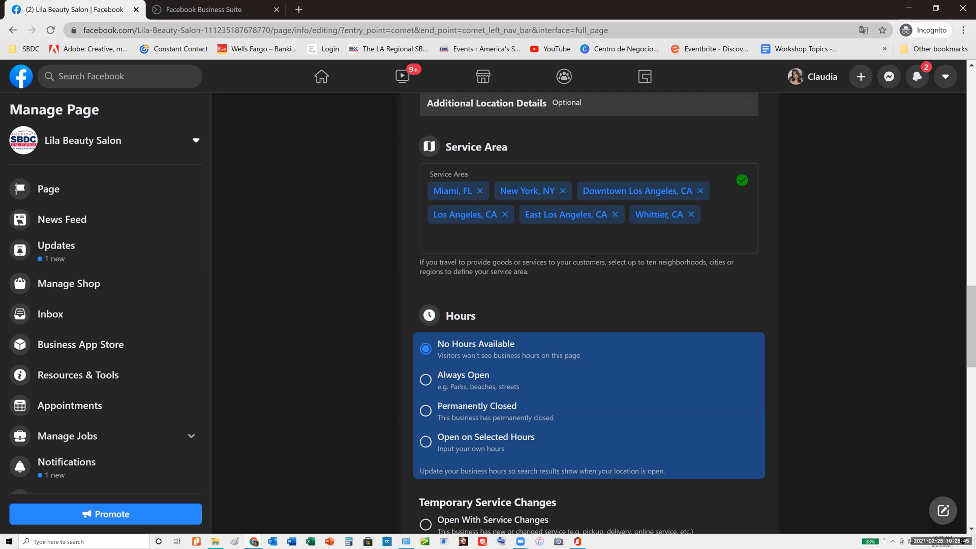
pyautogui.scroll(1, 592, 259)
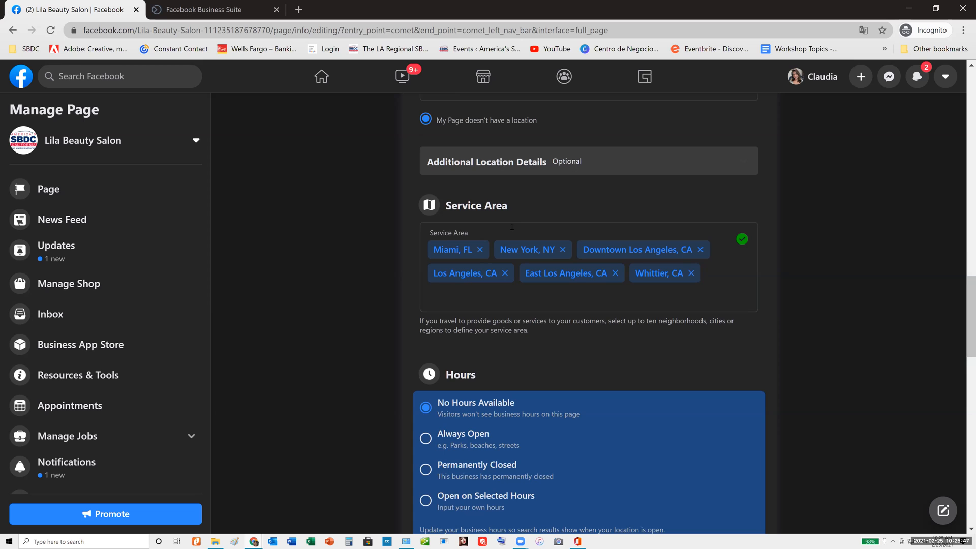
pyautogui.scroll(-3, 512, 227)
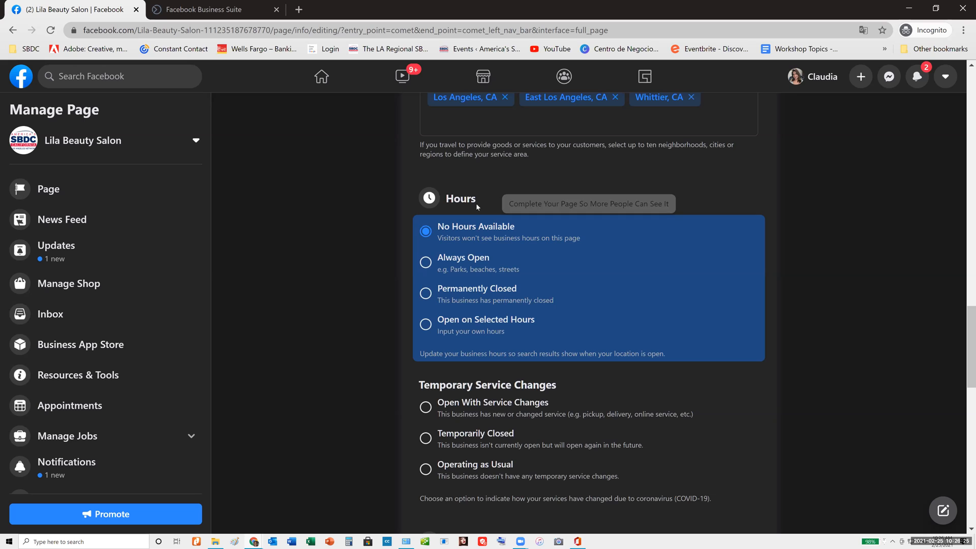
pyautogui.click(426, 263)
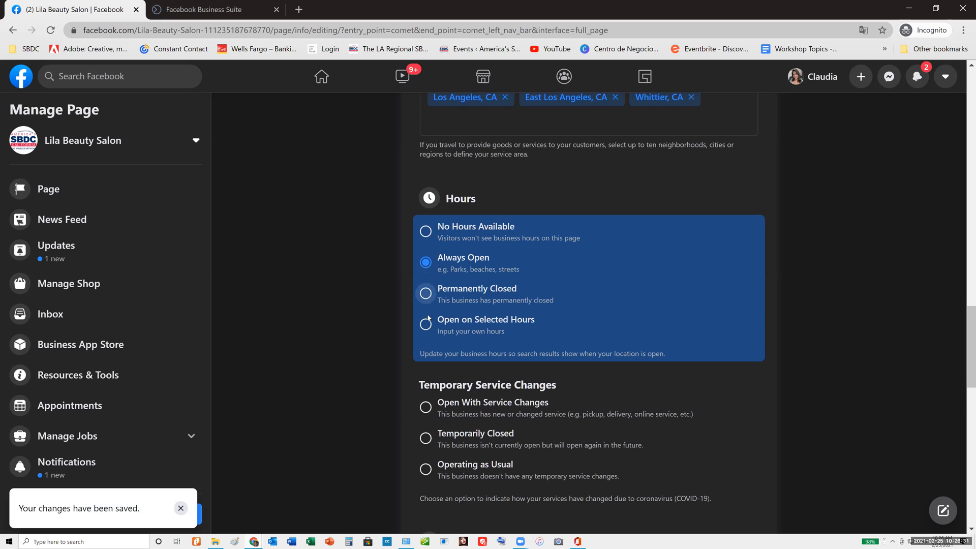
pyautogui.click(428, 331)
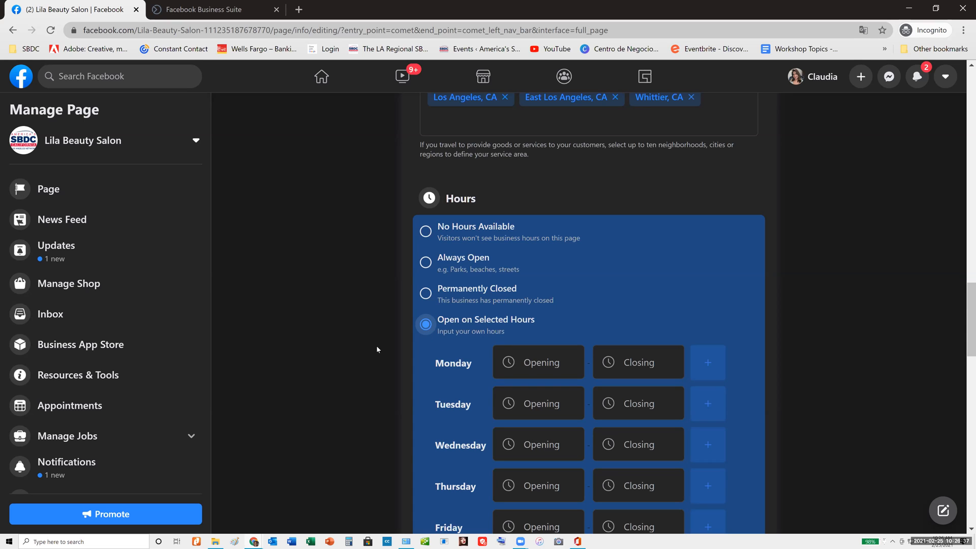
# Set Monday's opening time to 8:00 AM and closing time to 4:00 PM
pyautogui.scroll(-5, 541, 144)
pyautogui.click(542, 132)
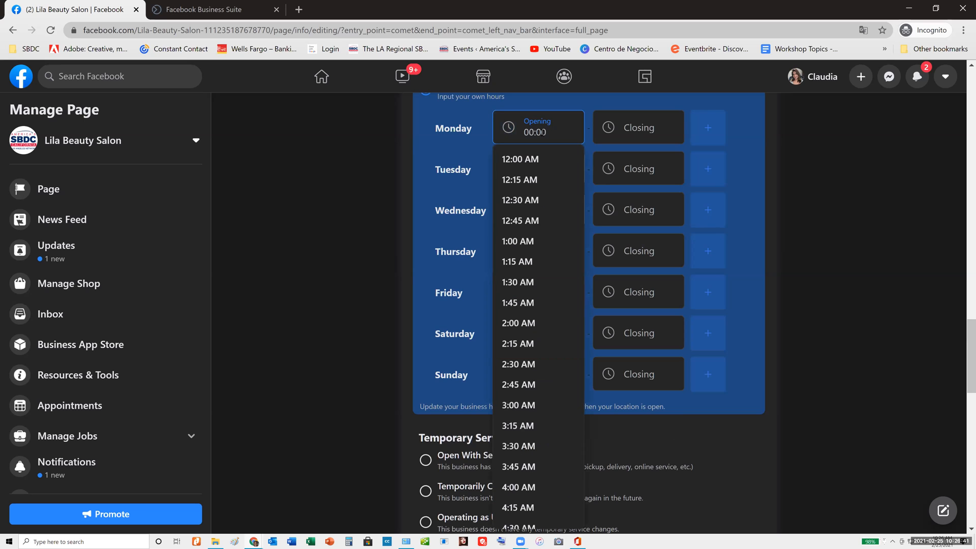
pyautogui.write('8')
pyautogui.click(538, 162)
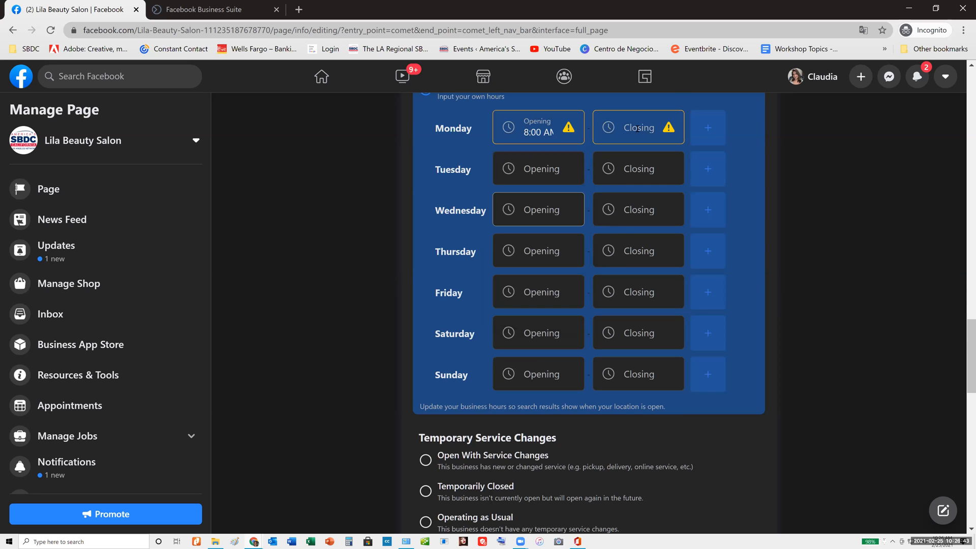
pyautogui.write('4')
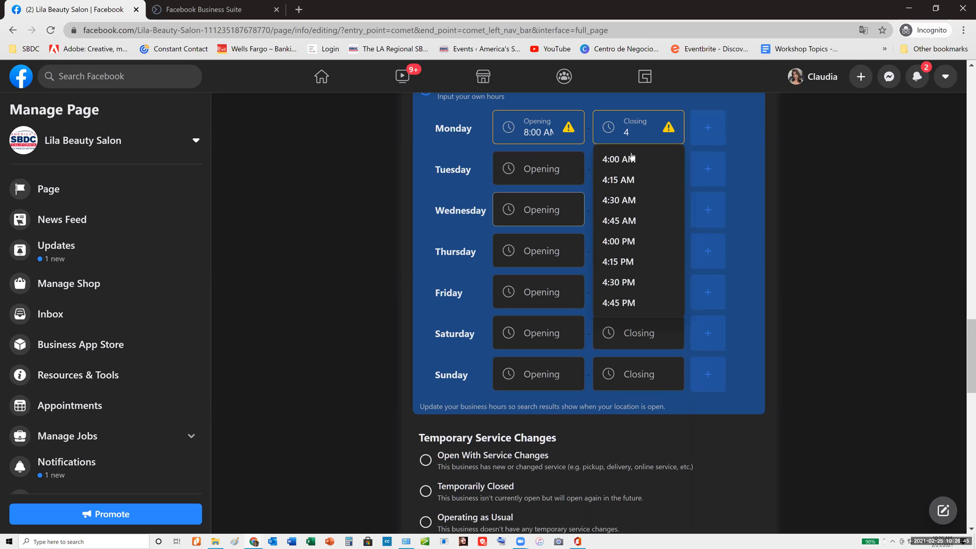
pyautogui.click(626, 240)
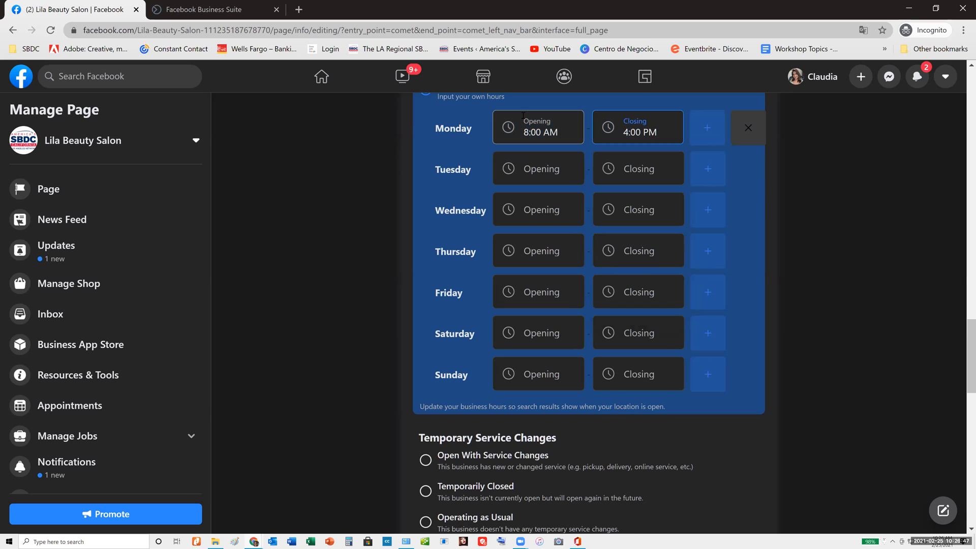
# Enter "we sell hair products like shampoos, conditioners," as the Page's products description, correcting the misspelled word
pyautogui.scroll(-5, 373, 290)
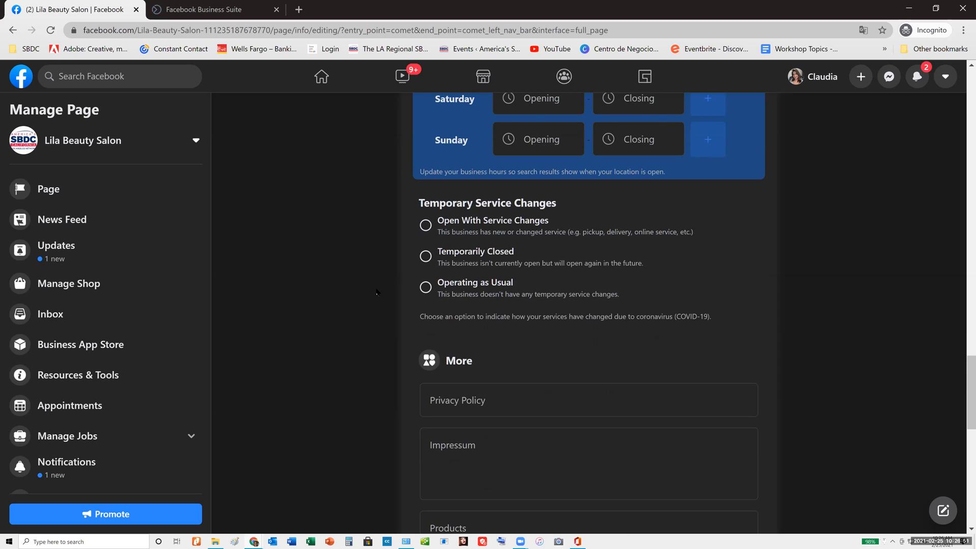
pyautogui.scroll(-3, 376, 289)
pyautogui.scroll(-3, 376, 291)
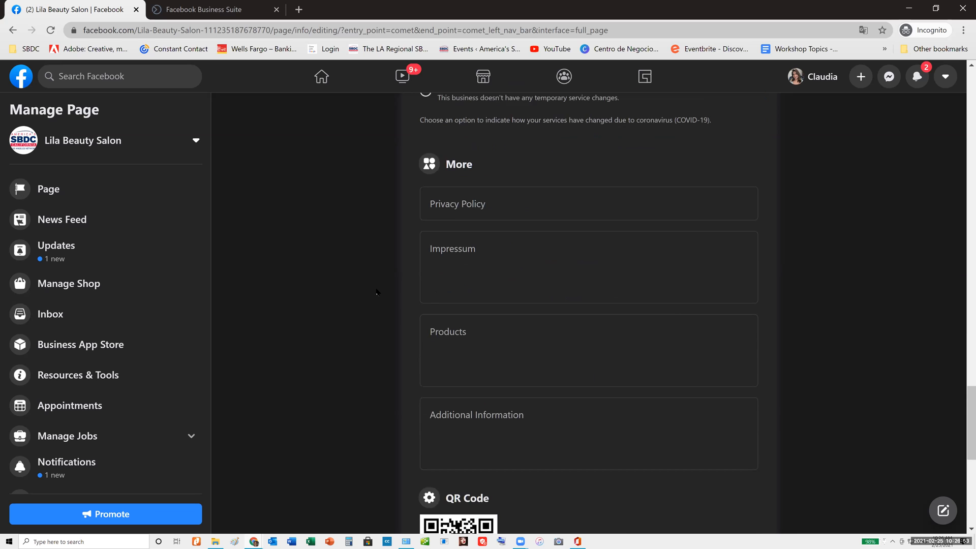
pyautogui.click(485, 182)
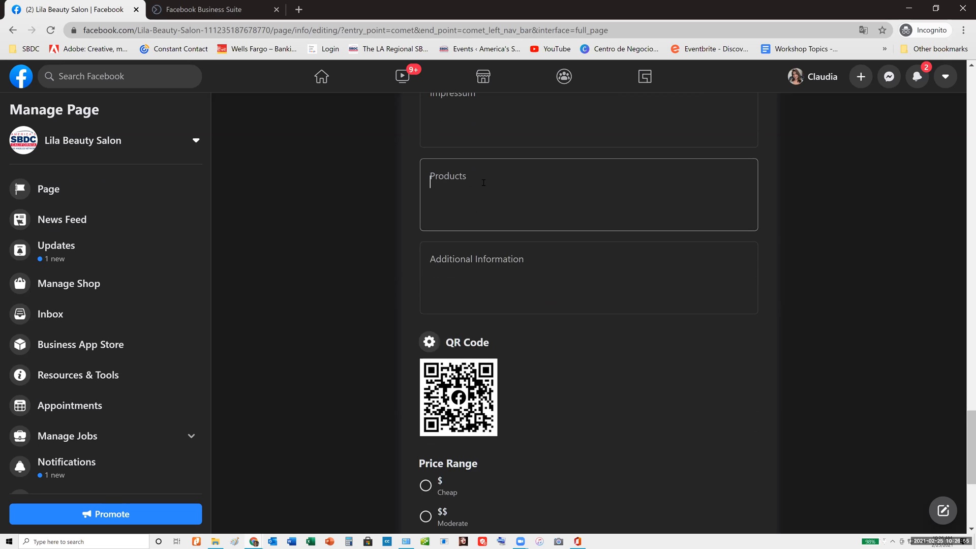
pyautogui.write('we s')
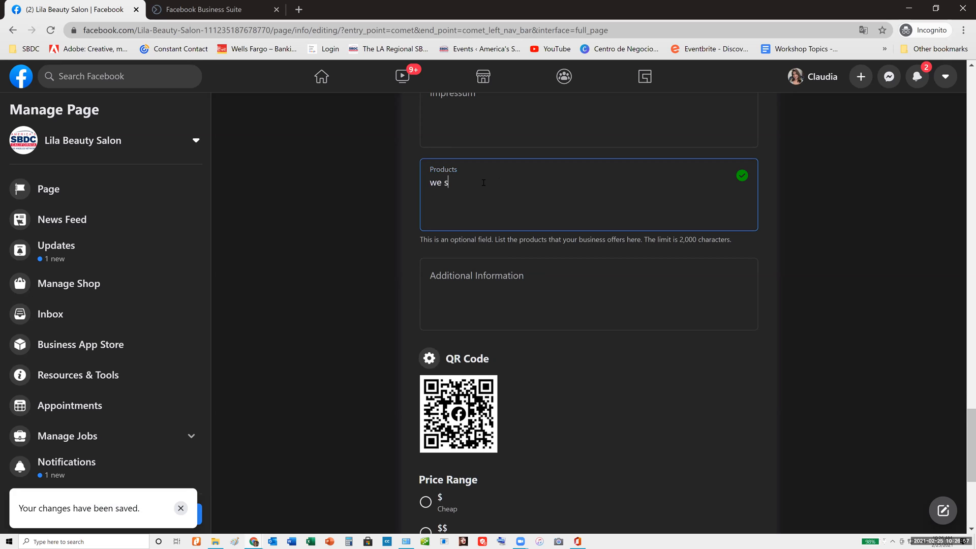
pyautogui.write('ell hair p')
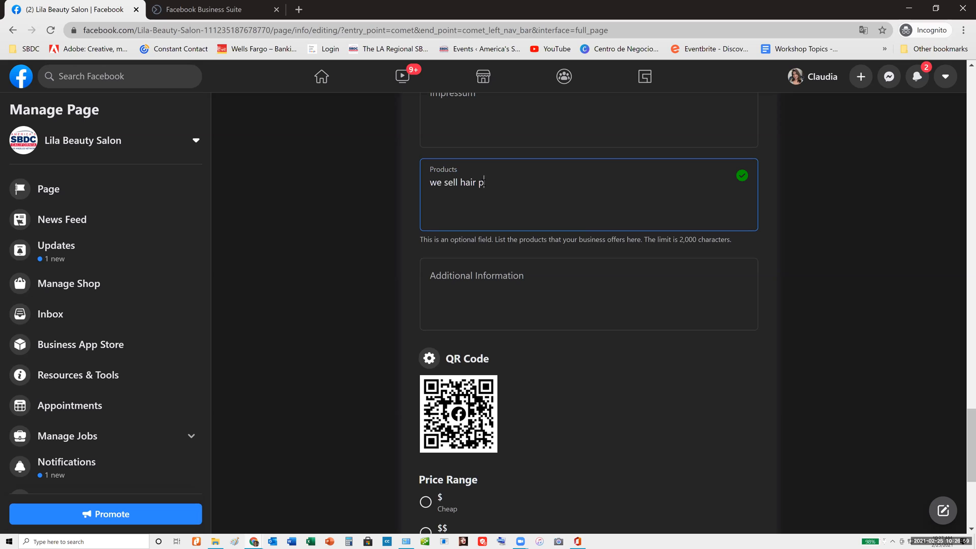
pyautogui.write('rodcts like shampoos, cond')
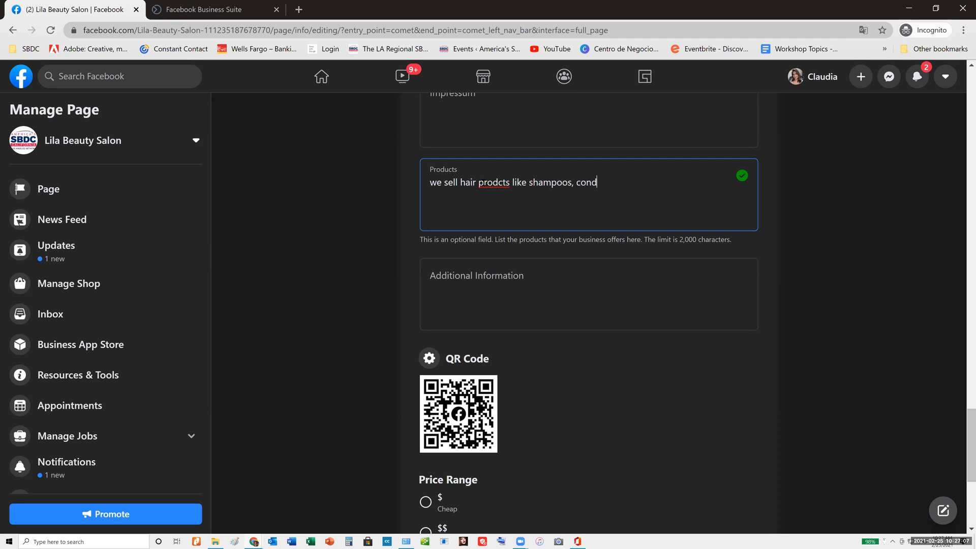
pyautogui.write('itioners,')
pyautogui.rightClick(490, 182)
pyautogui.click(509, 189)
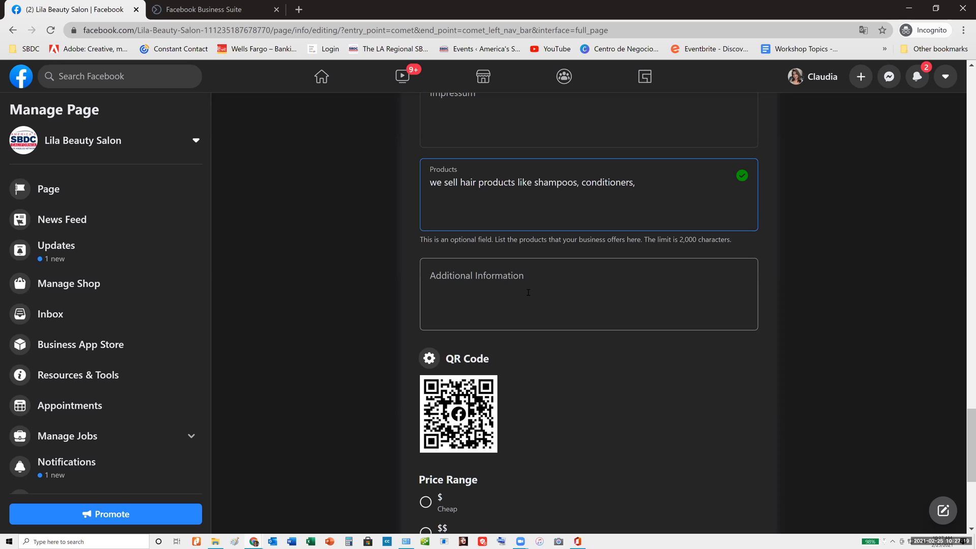
# Examine the price range options and the account types offered under Other Accounts
pyautogui.scroll(-4, 529, 290)
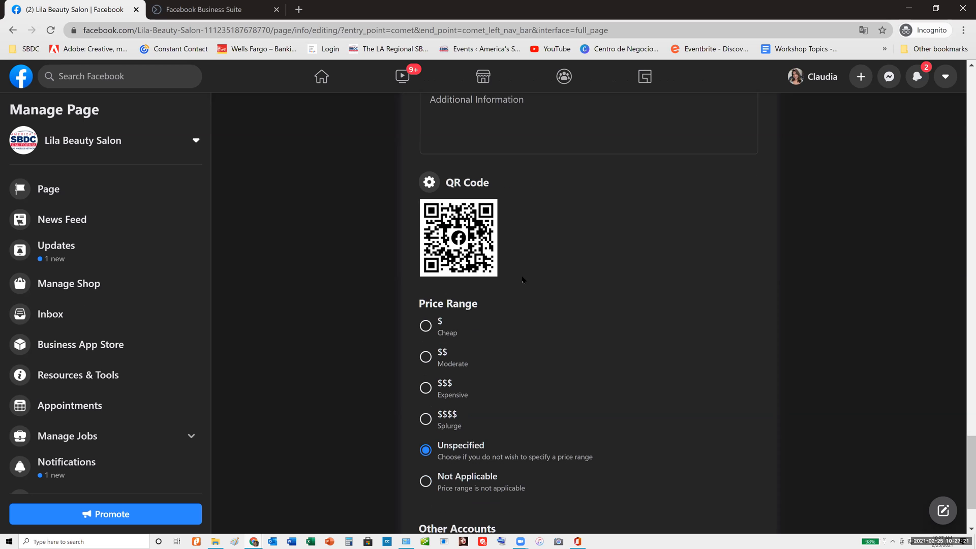
pyautogui.scroll(-2, 488, 277)
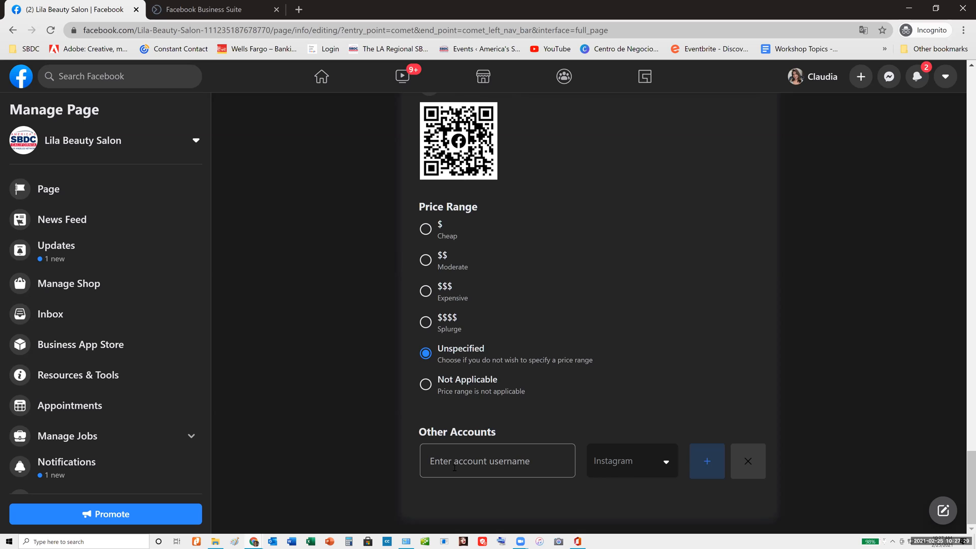
pyautogui.click(528, 462)
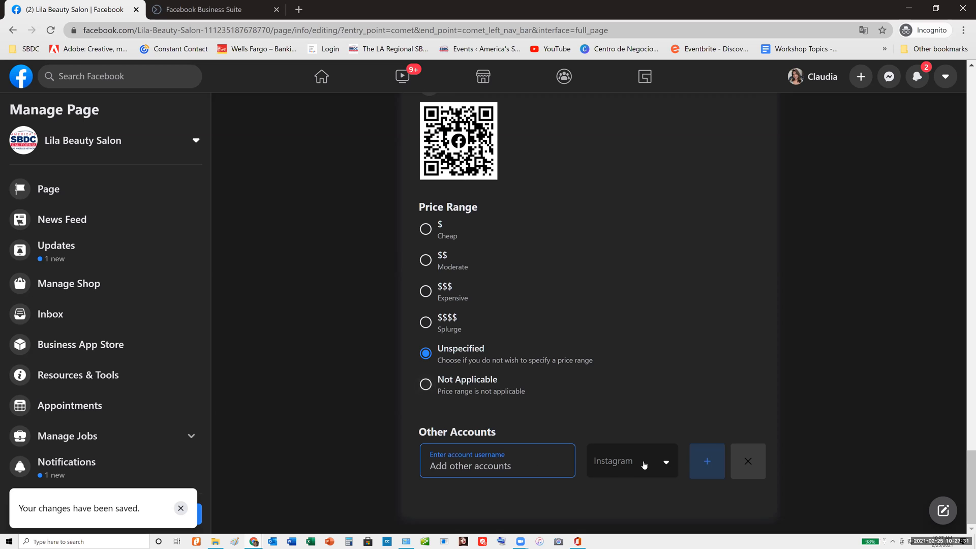
pyautogui.click(644, 465)
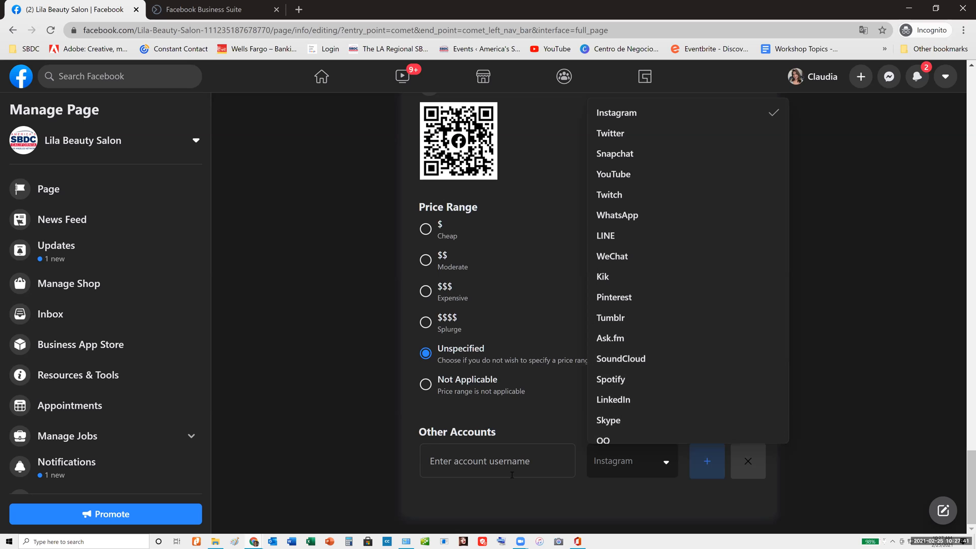
pyautogui.click(487, 462)
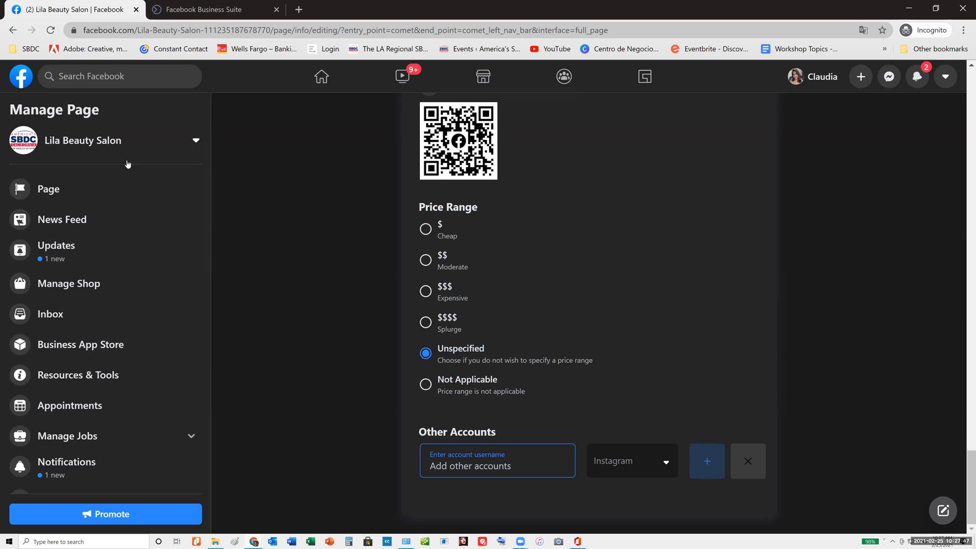
pyautogui.scroll(-4, 132, 283)
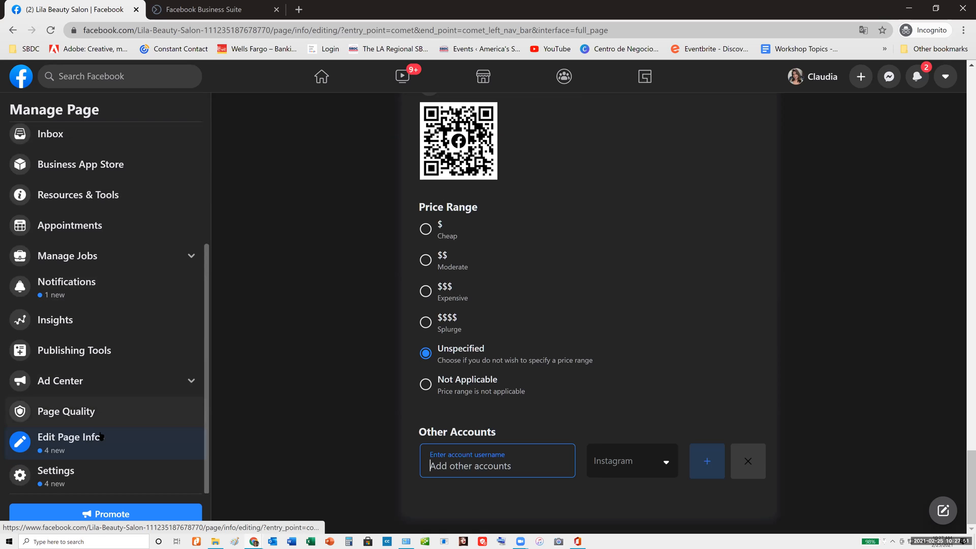
pyautogui.scroll(4, 87, 256)
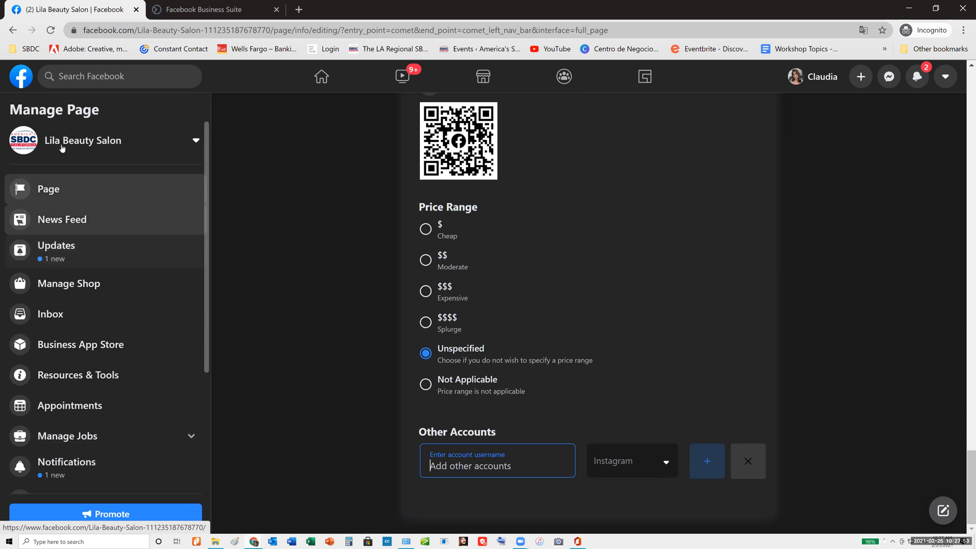
pyautogui.scroll(-3, 85, 262)
pyautogui.scroll(-1, 85, 262)
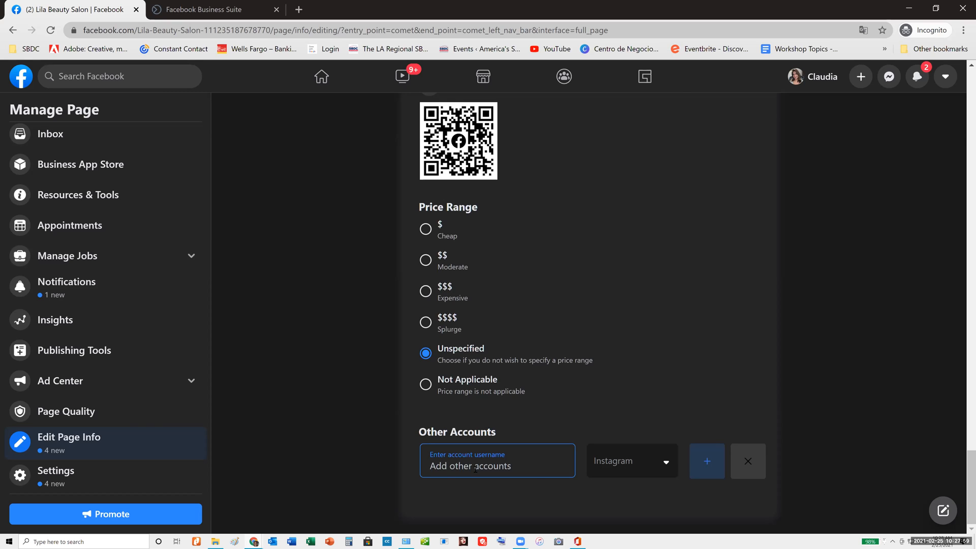
# Enter cenro as the Instagram username under Other Accounts and add a second account row
pyautogui.write('cenro')
pyautogui.click(706, 462)
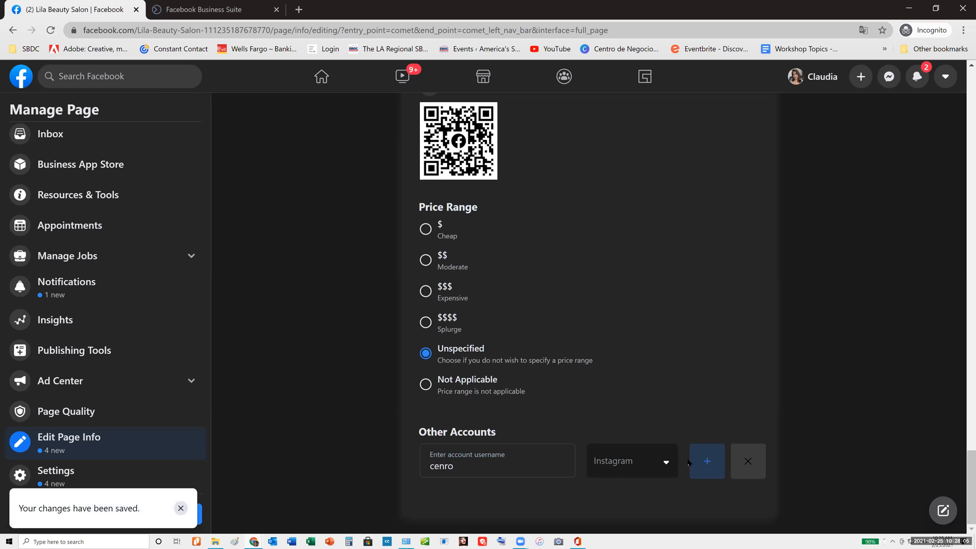
pyautogui.click(711, 466)
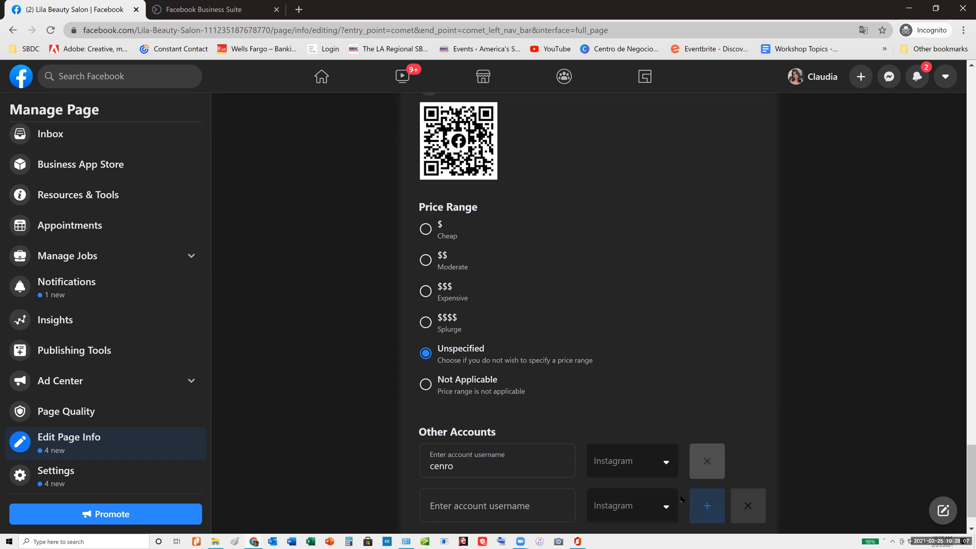
# Set the second account's type to Spotify and activate its username entry
pyautogui.click(655, 506)
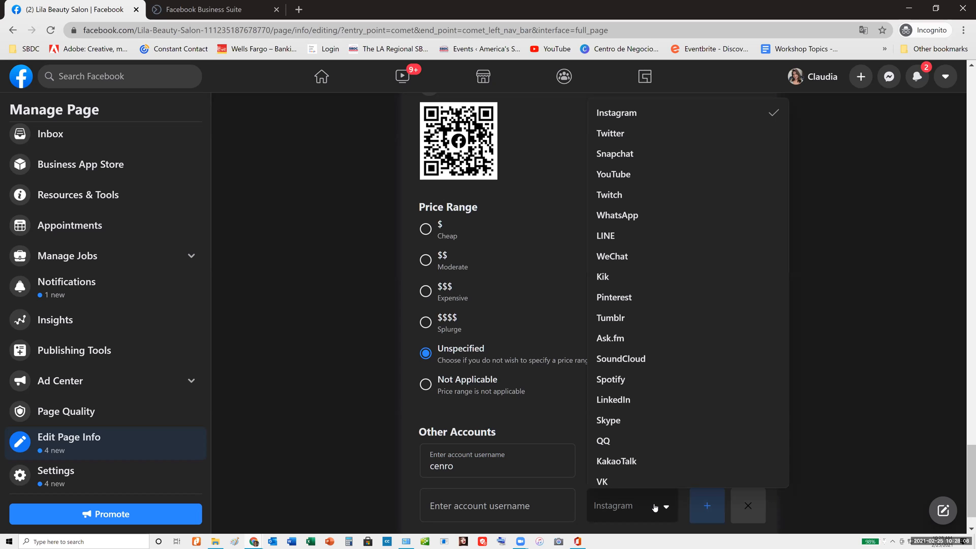
pyautogui.click(631, 379)
pyautogui.click(470, 503)
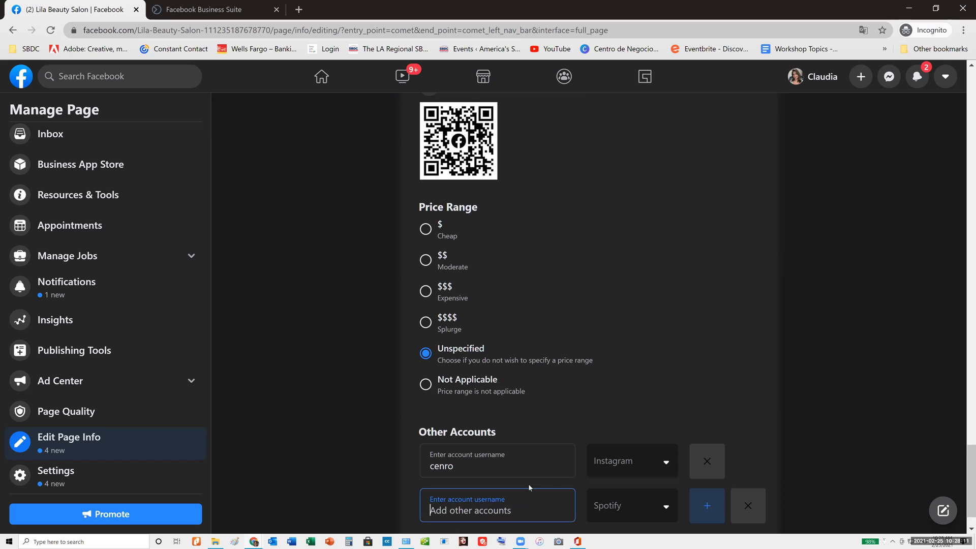
# Add a third account row under Other Accounts and set its type to Pinterest
pyautogui.scroll(-1, 554, 491)
pyautogui.click(700, 466)
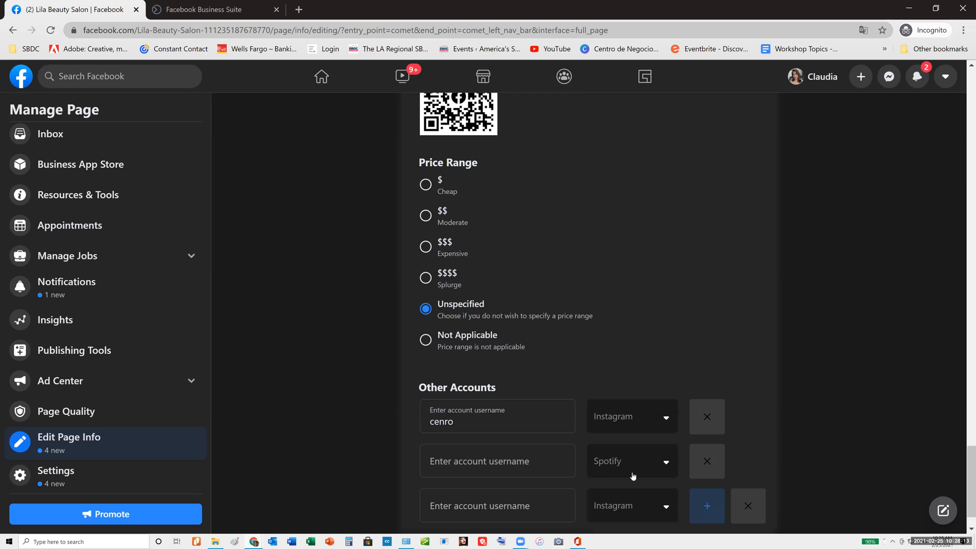
pyautogui.click(662, 517)
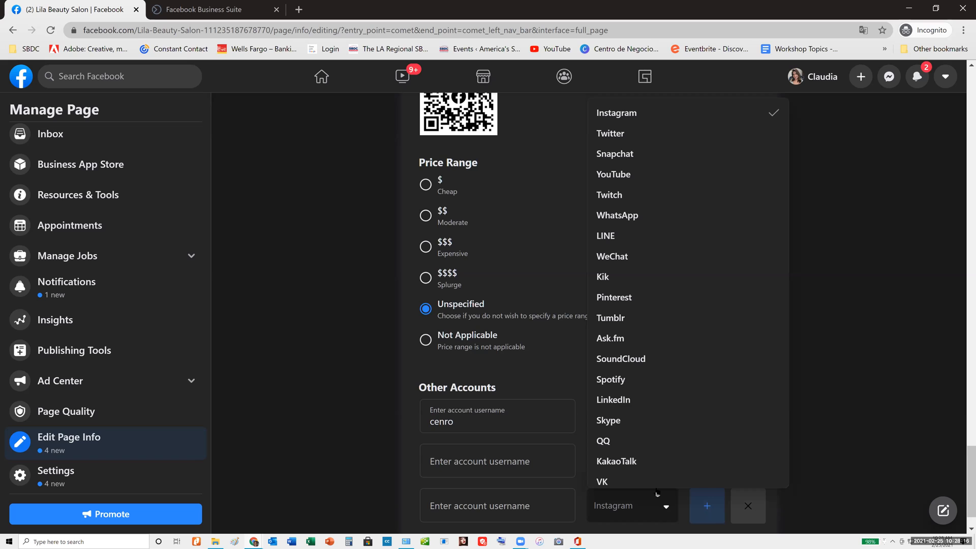
pyautogui.click(614, 304)
pyautogui.scroll(-1, 617, 326)
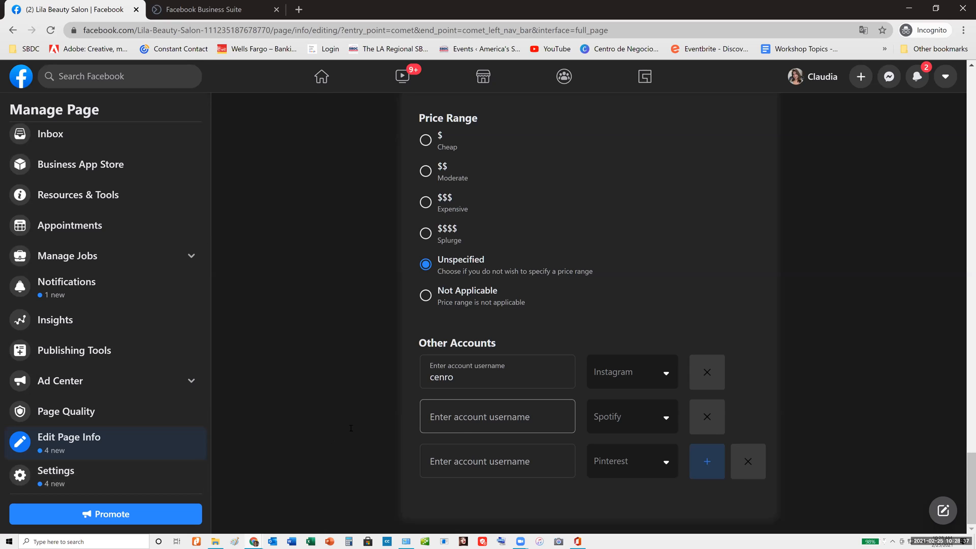
# Open the Page Settings and examine the general options, including the Messages setting for private contact, without changing it
pyautogui.click(56, 476)
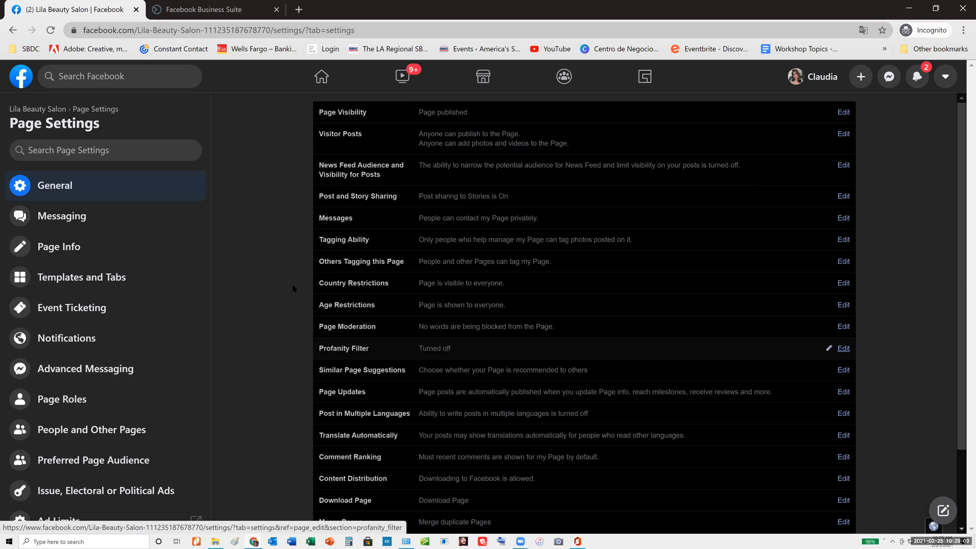
pyautogui.scroll(-2, 459, 173)
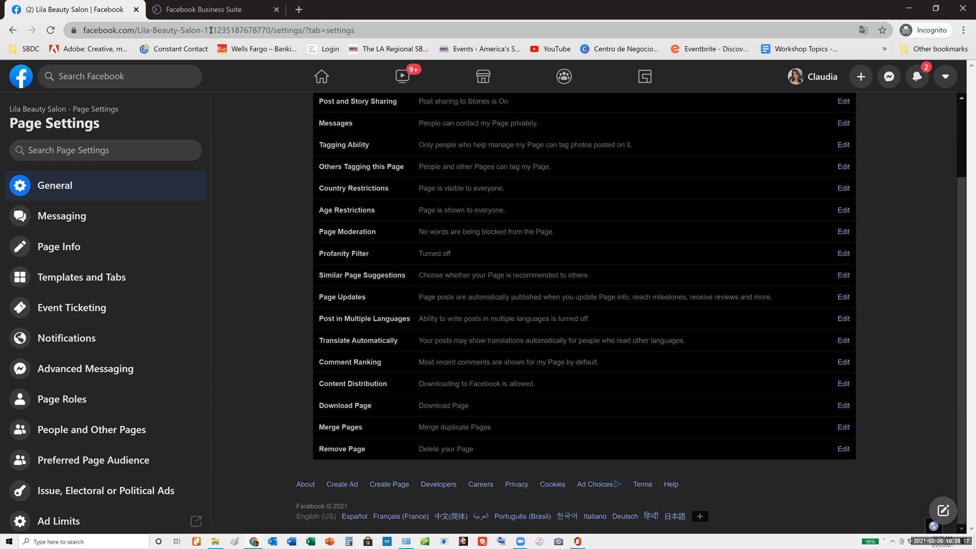
pyautogui.moveTo(210, 30); pyautogui.dragTo(278, 28)
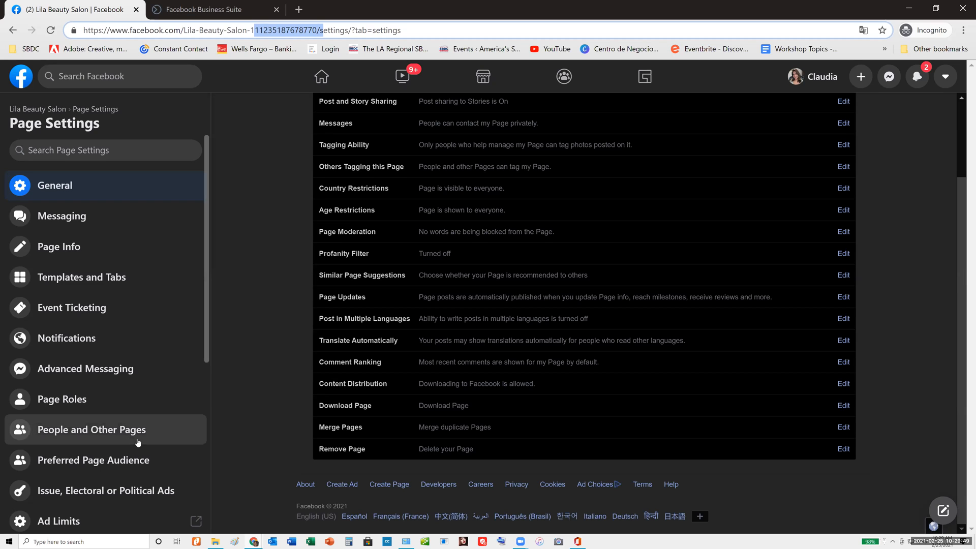
pyautogui.scroll(-5, 138, 442)
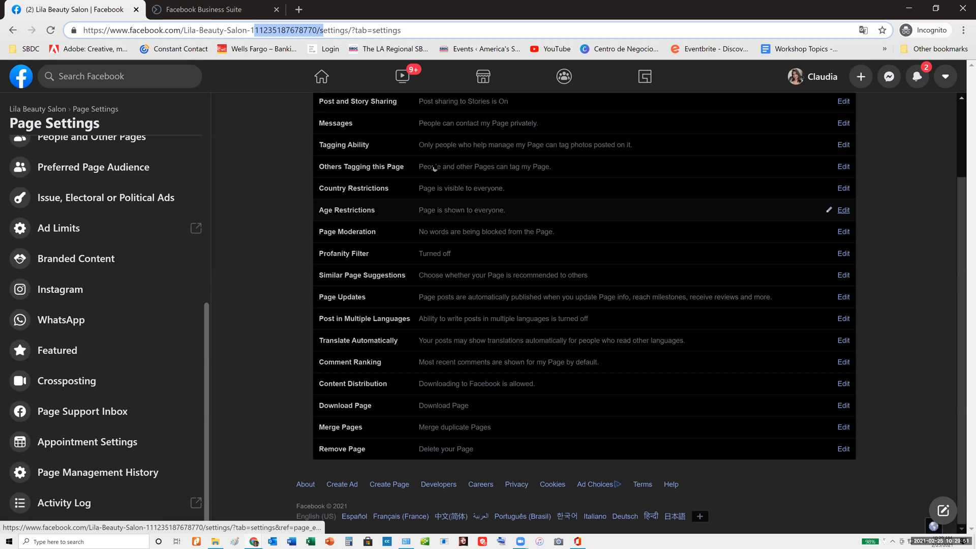
pyautogui.scroll(2, 351, 162)
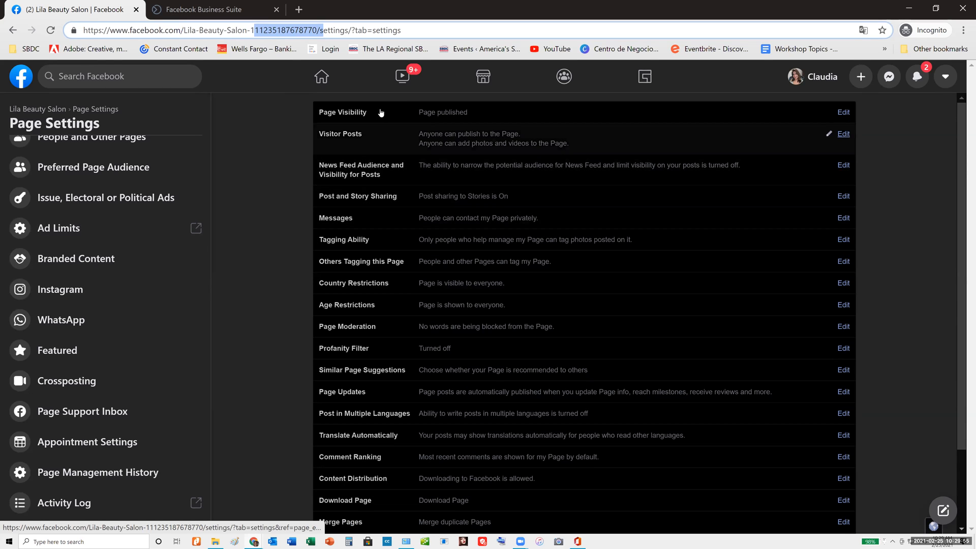
pyautogui.scroll(5, 51, 203)
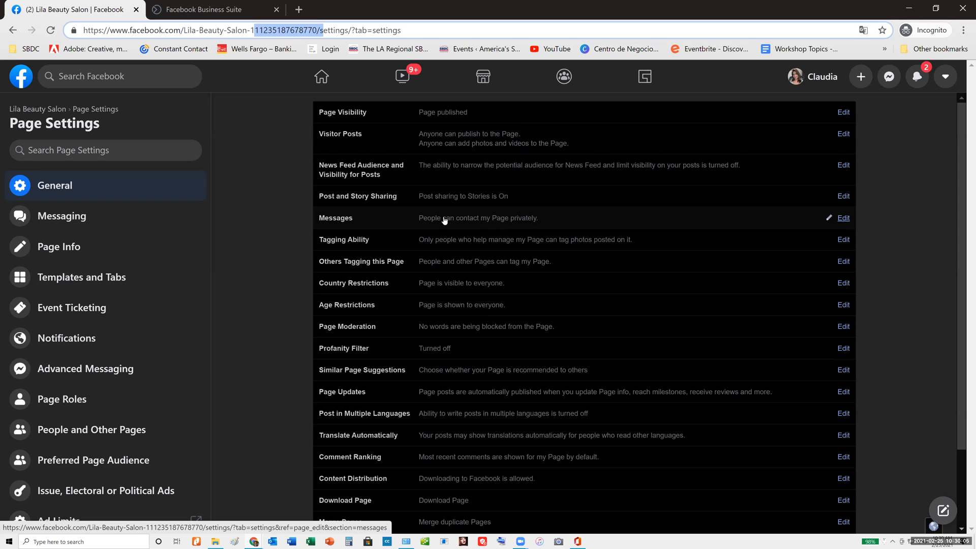
pyautogui.click(843, 218)
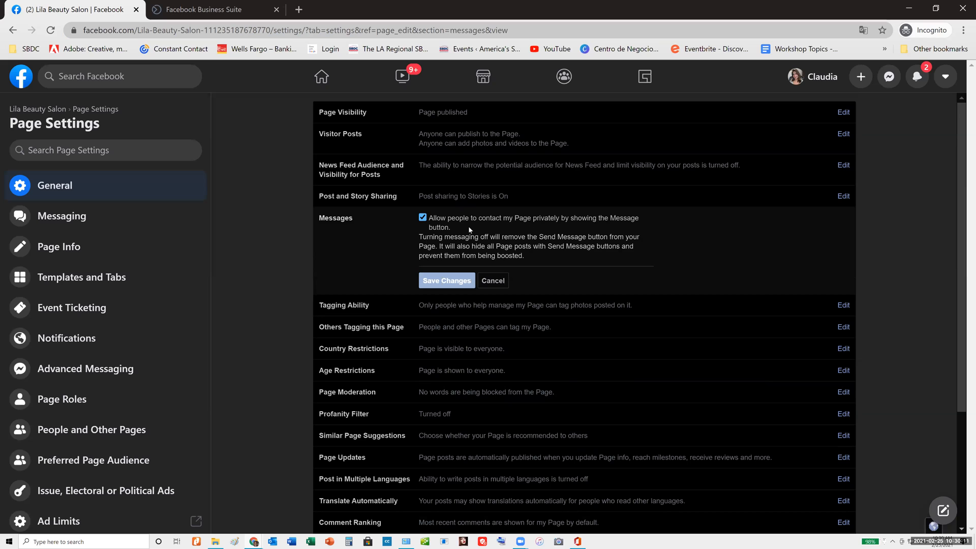
pyautogui.click(492, 280)
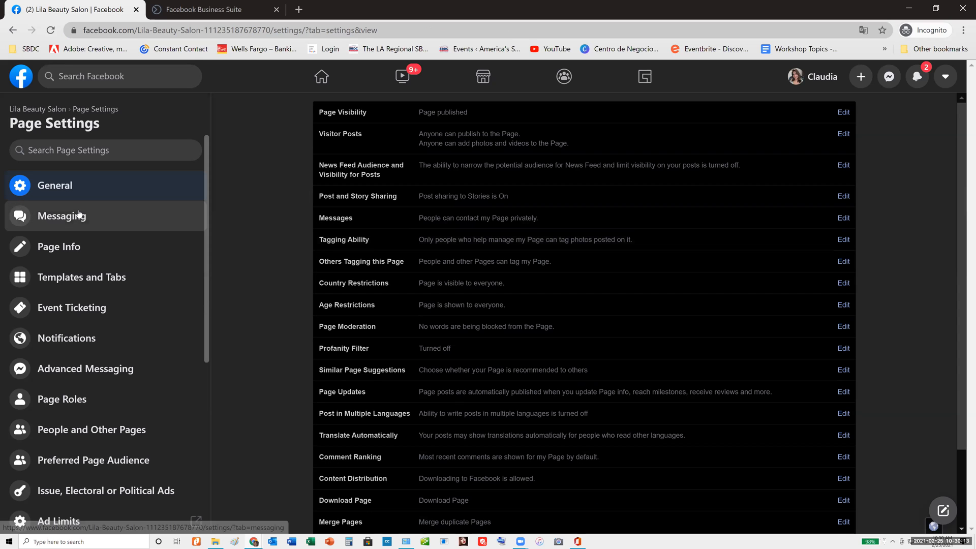
# Review the Page Info section within Page Settings, dismissing the query error
pyautogui.click(71, 252)
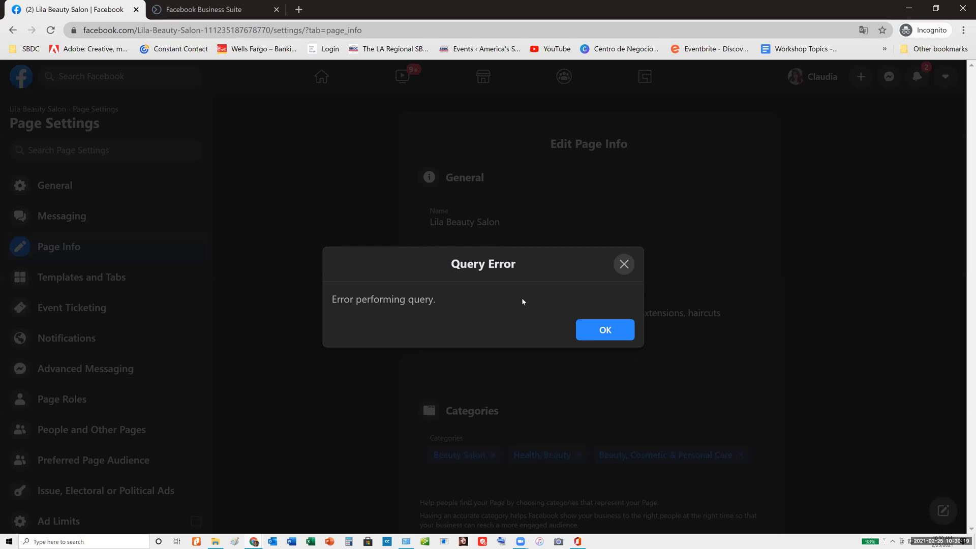
pyautogui.click(605, 330)
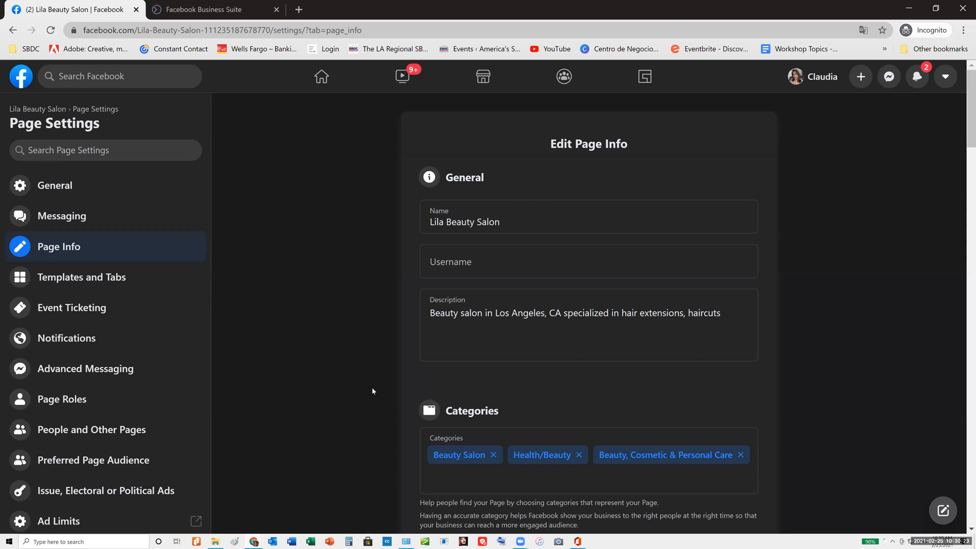
pyautogui.scroll(-5, 373, 386)
pyautogui.scroll(-6, 375, 389)
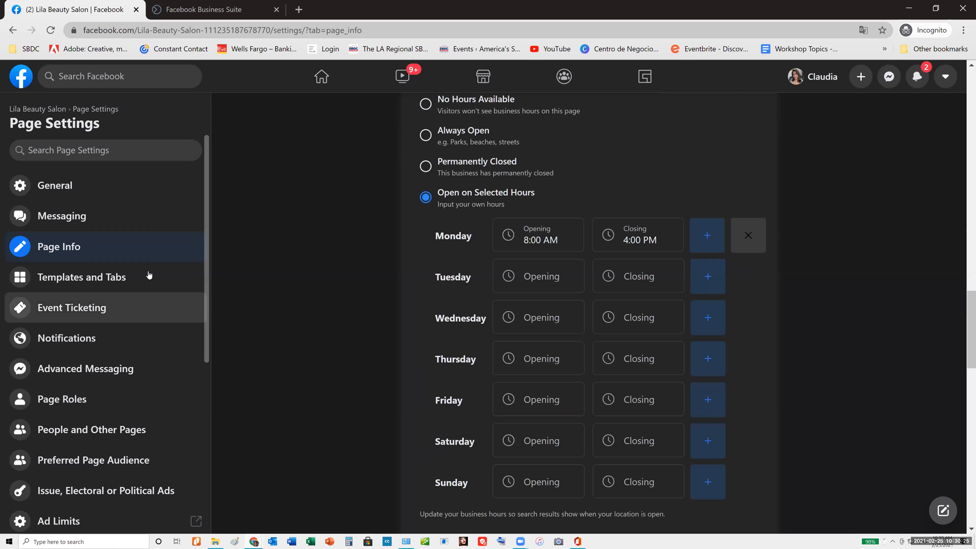
# Browse the available Page templates and apply the Shopping template
pyautogui.click(94, 280)
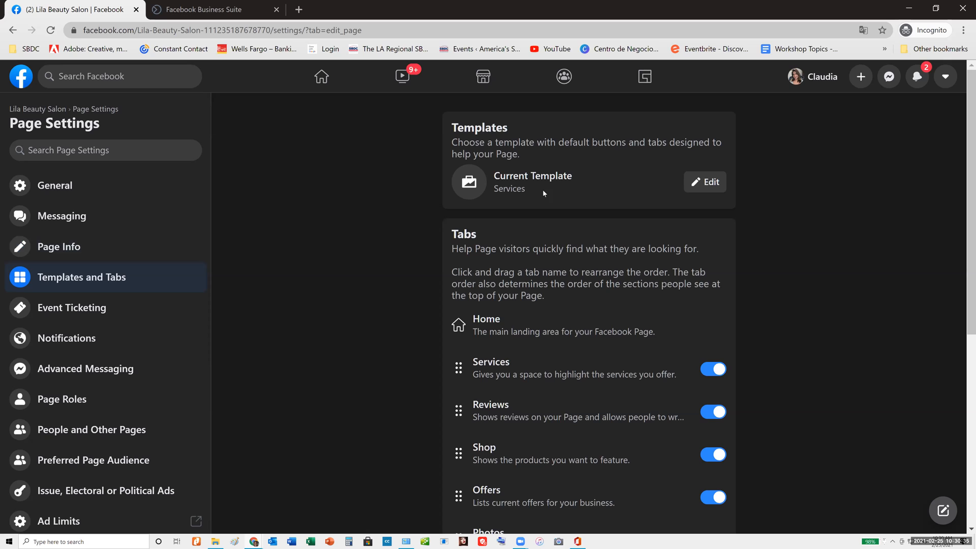
pyautogui.click(704, 184)
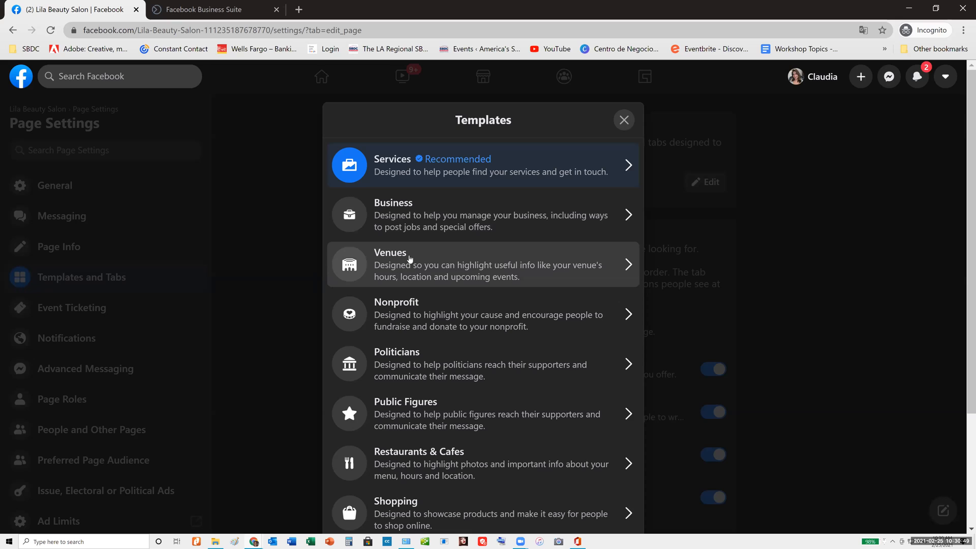
pyautogui.scroll(-1, 410, 259)
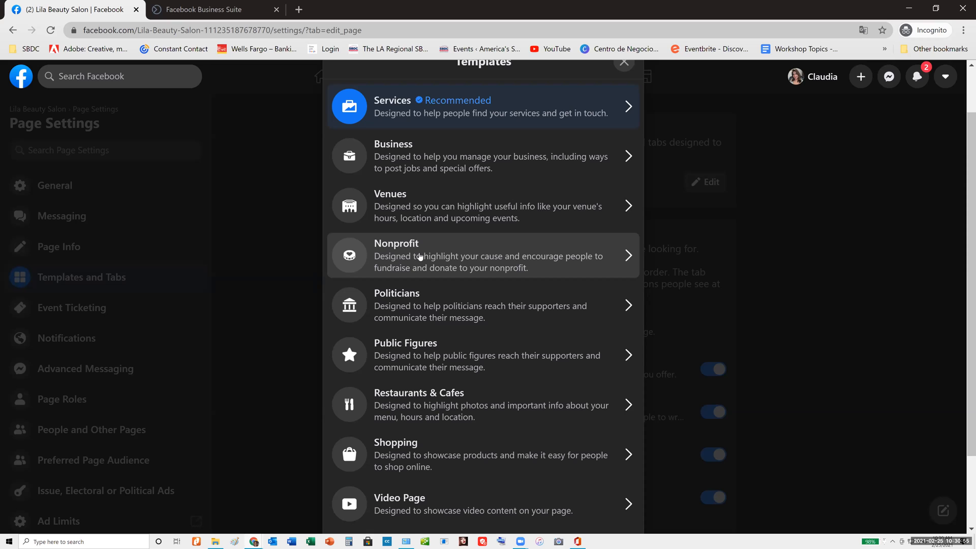
pyautogui.scroll(-2, 419, 256)
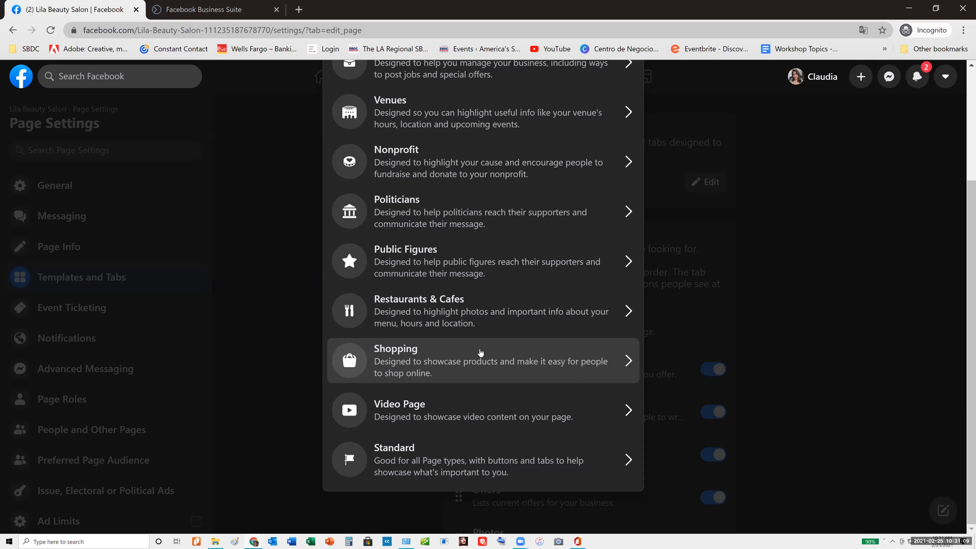
pyautogui.click(427, 361)
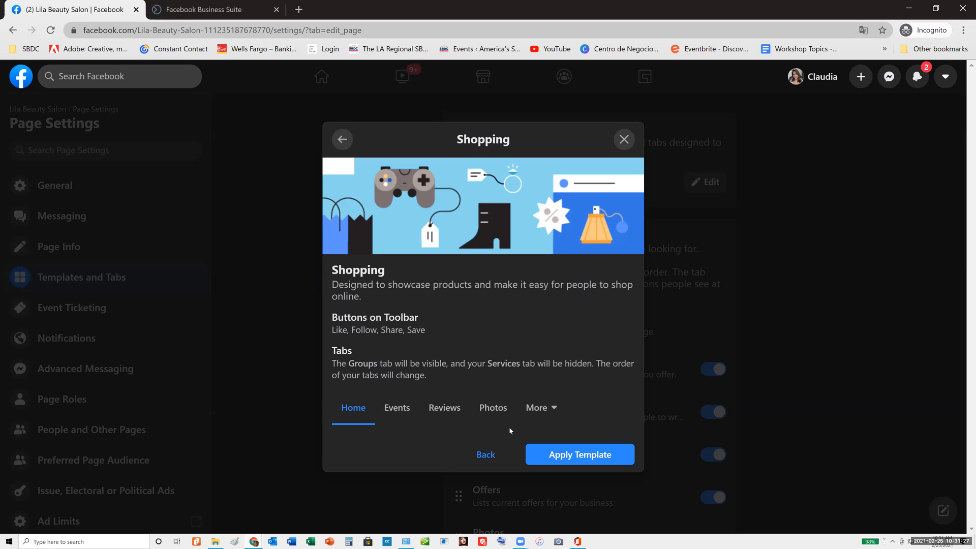
pyautogui.click(583, 455)
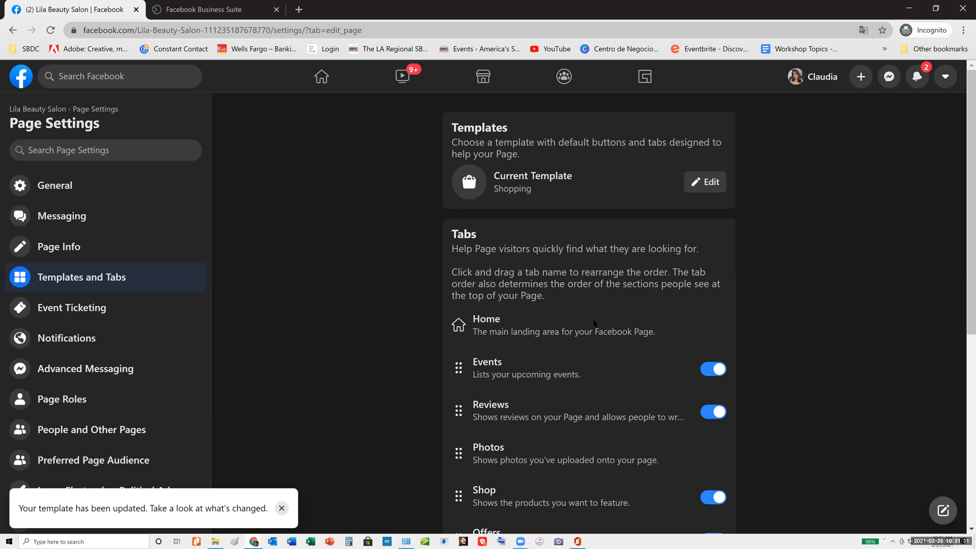
# Turn off the Page's Events, Groups and Jobs tabs and turn on the Live tab
pyautogui.scroll(-2, 641, 348)
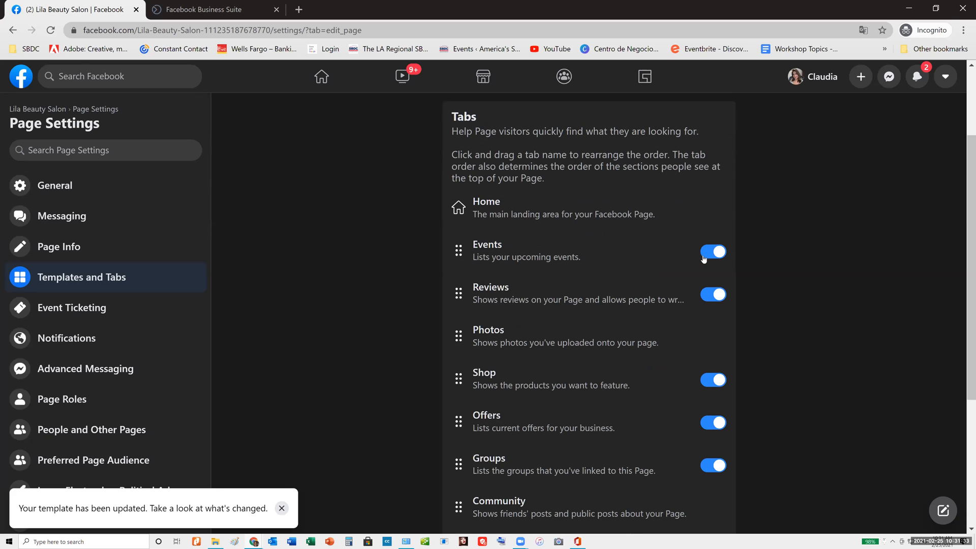
pyautogui.click(712, 253)
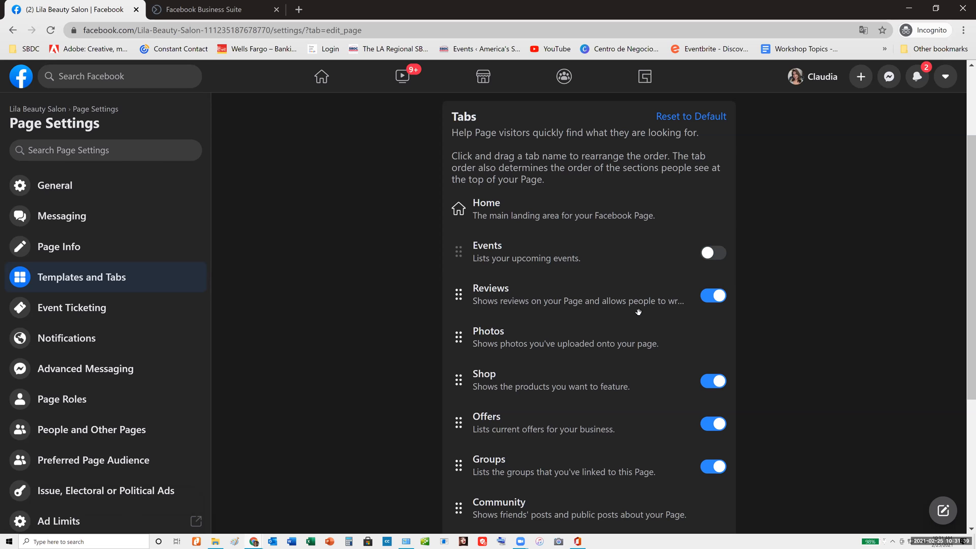
pyautogui.scroll(-2, 638, 312)
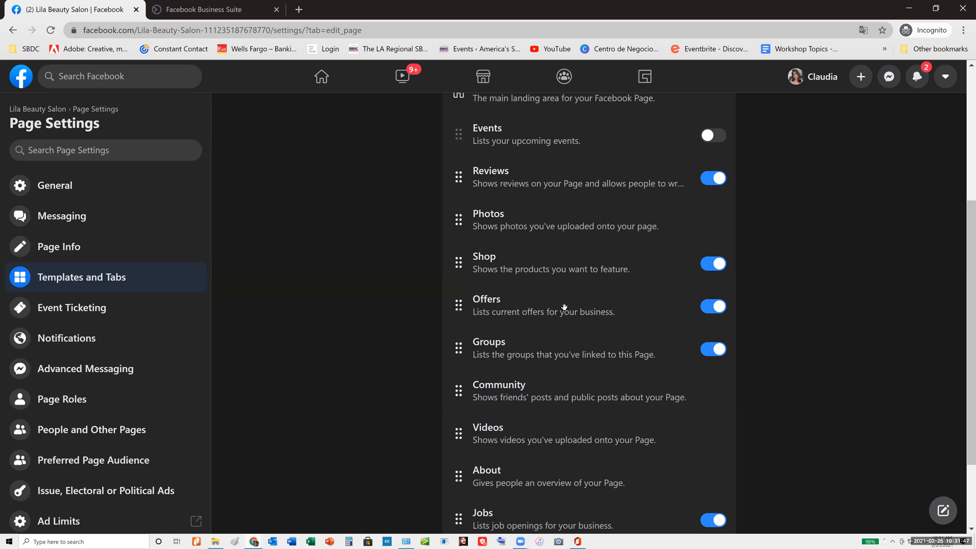
pyautogui.click(705, 354)
pyautogui.scroll(-2, 580, 335)
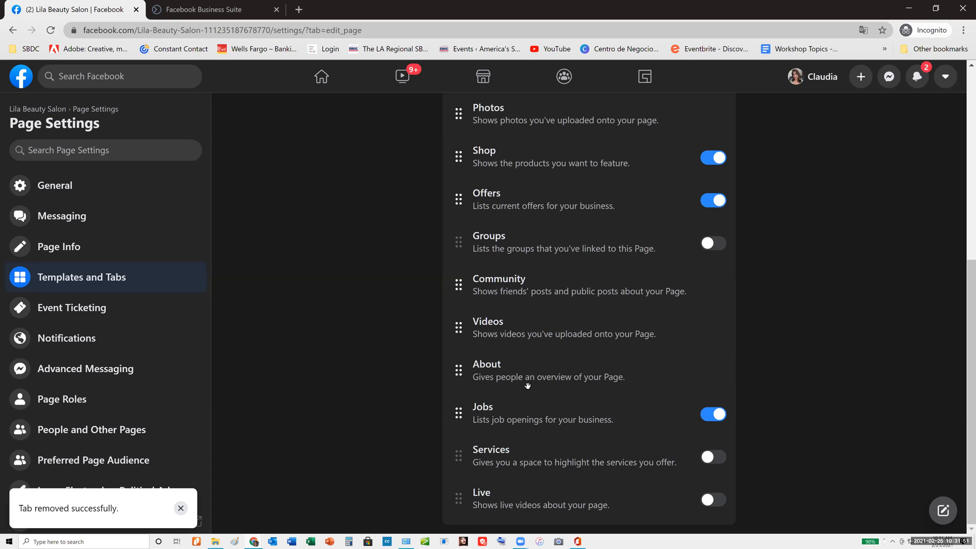
pyautogui.click(713, 416)
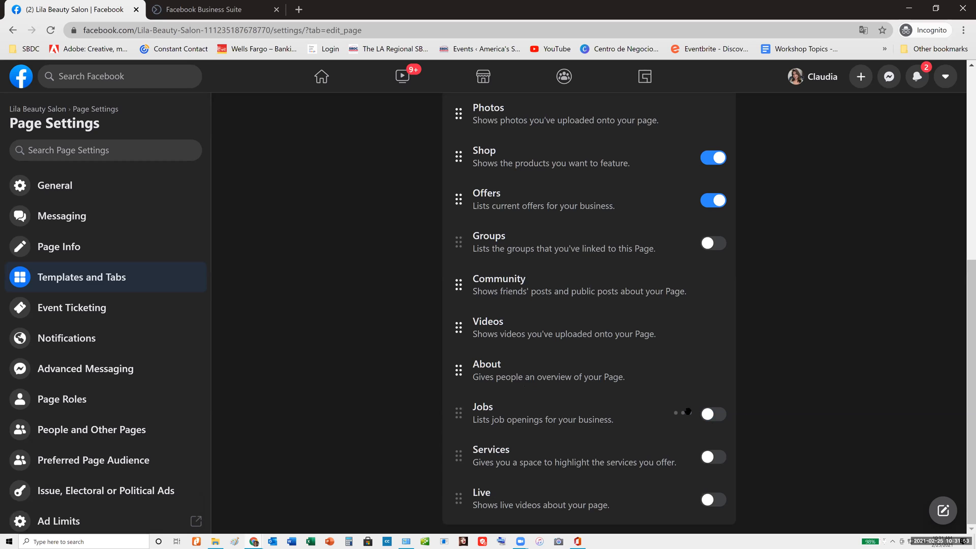
pyautogui.click(714, 505)
# Reorder the Page's tabs so that Shop comes directly after Home, followed by Photos
pyautogui.scroll(1, 455, 366)
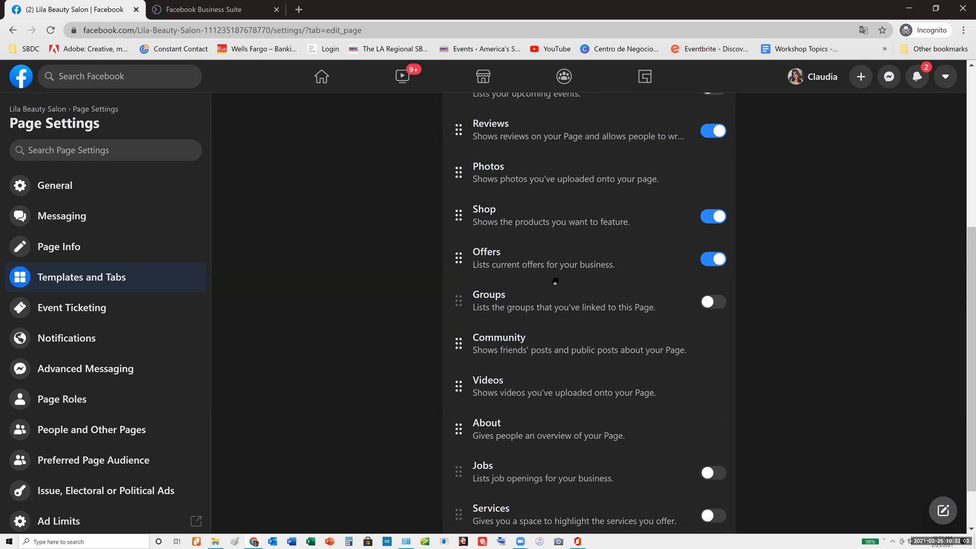
pyautogui.scroll(2, 499, 374)
pyautogui.moveTo(458, 334); pyautogui.dragTo(463, 214)
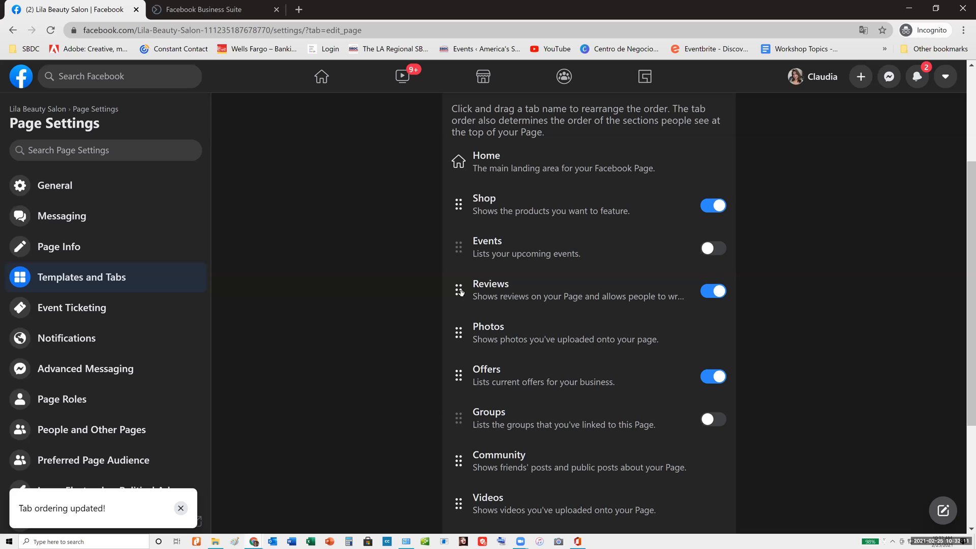
pyautogui.moveTo(459, 333); pyautogui.dragTo(456, 234)
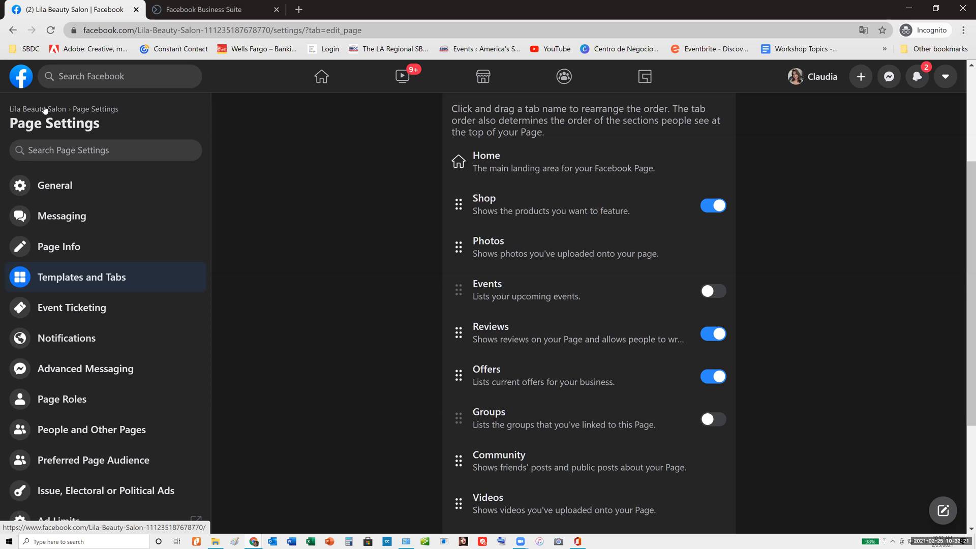
# Return to the Lila Beauty Salon Page and check its tab order, including the additional tabs
pyautogui.click(44, 108)
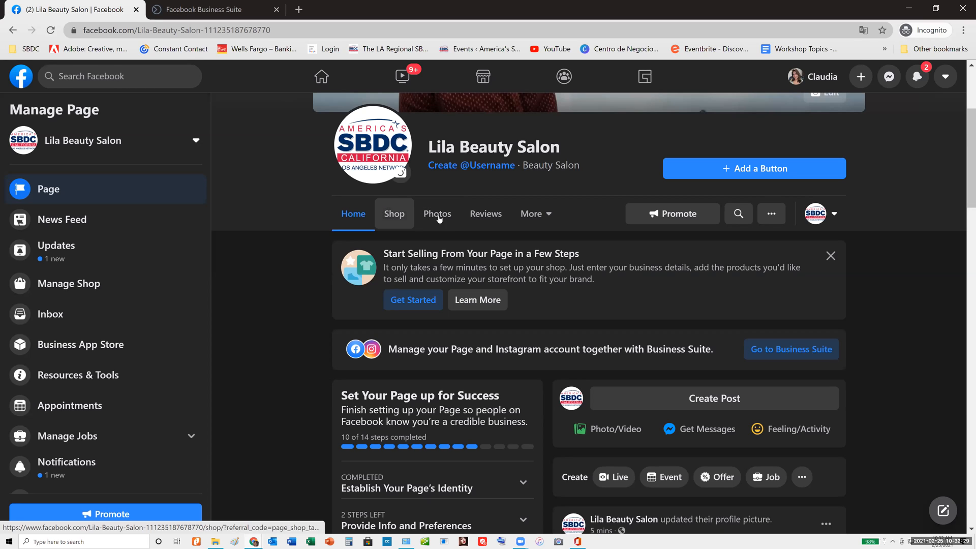
pyautogui.click(543, 214)
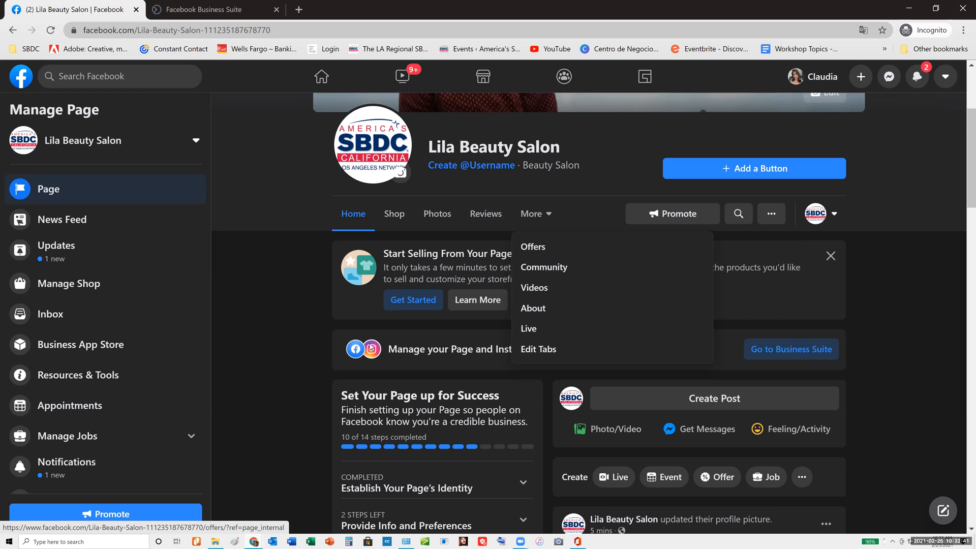
pyautogui.click(272, 278)
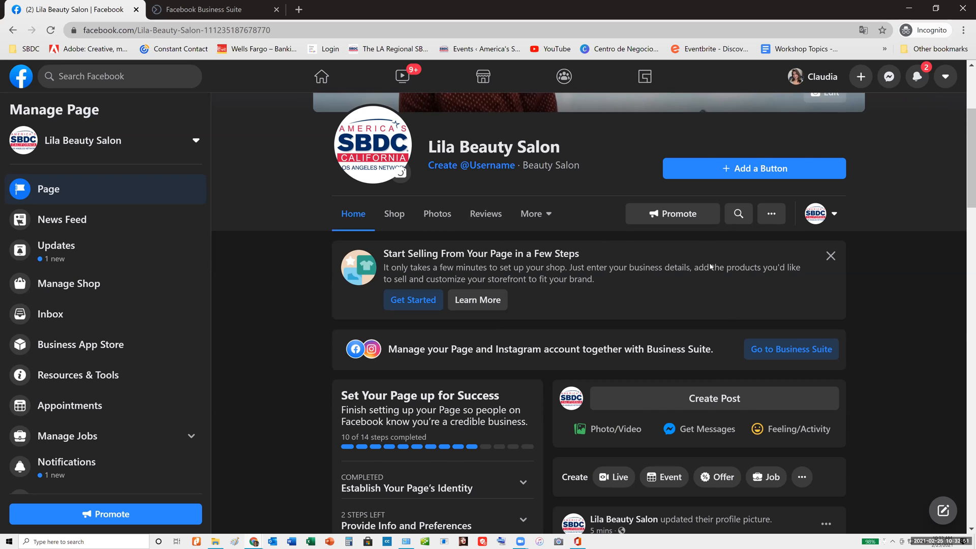
# Examine the Page's Other Actions and the profile choices for interacting, leaving both unchanged
pyautogui.scroll(4, 709, 285)
pyautogui.scroll(-2, 759, 322)
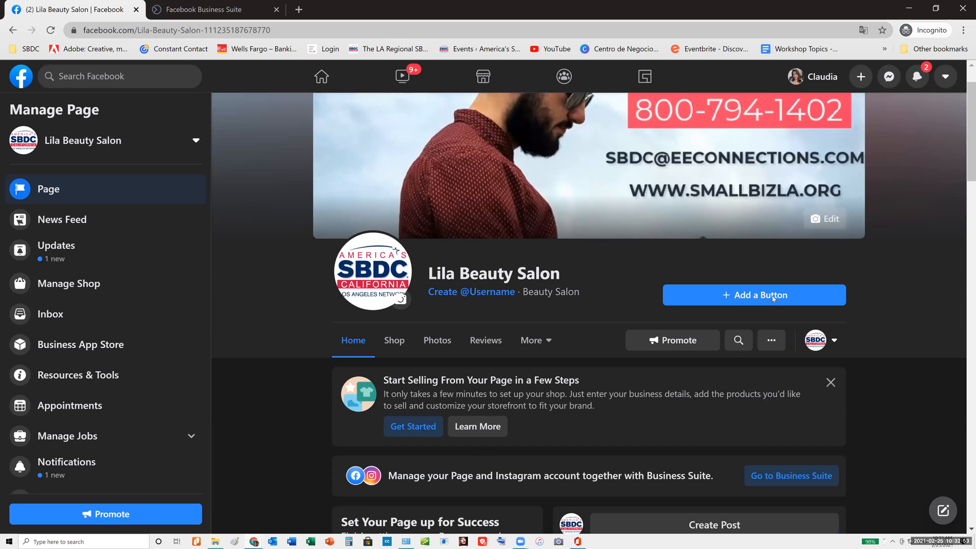
pyautogui.click(772, 282)
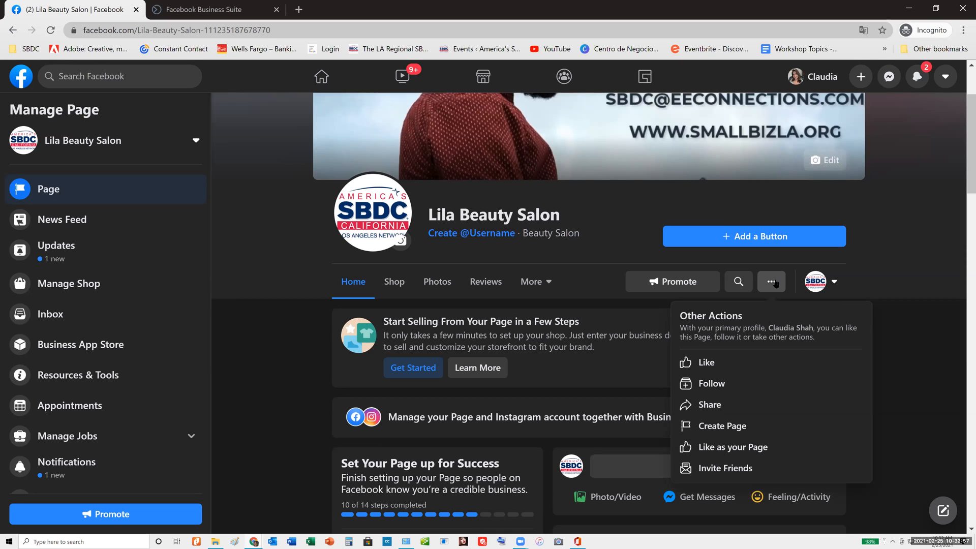
pyautogui.click(834, 282)
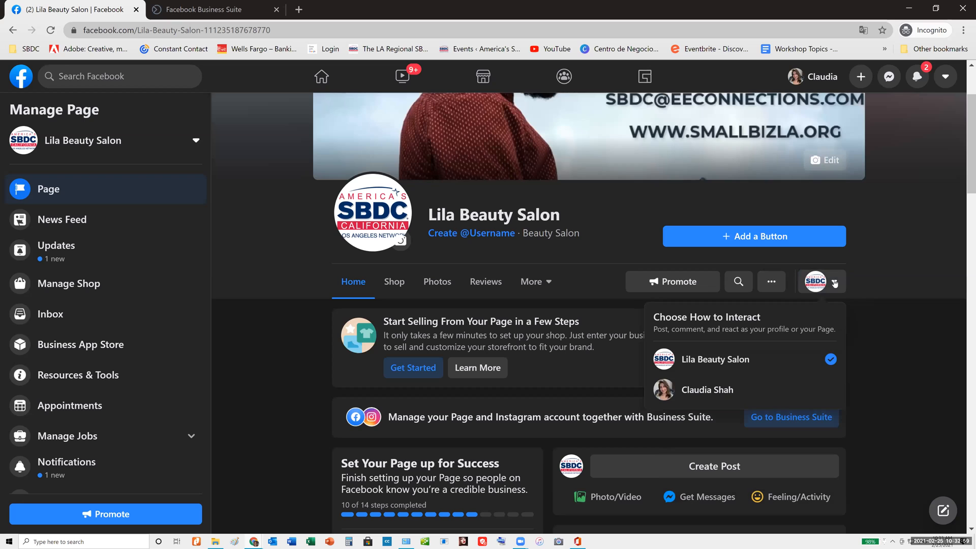
pyautogui.click(805, 257)
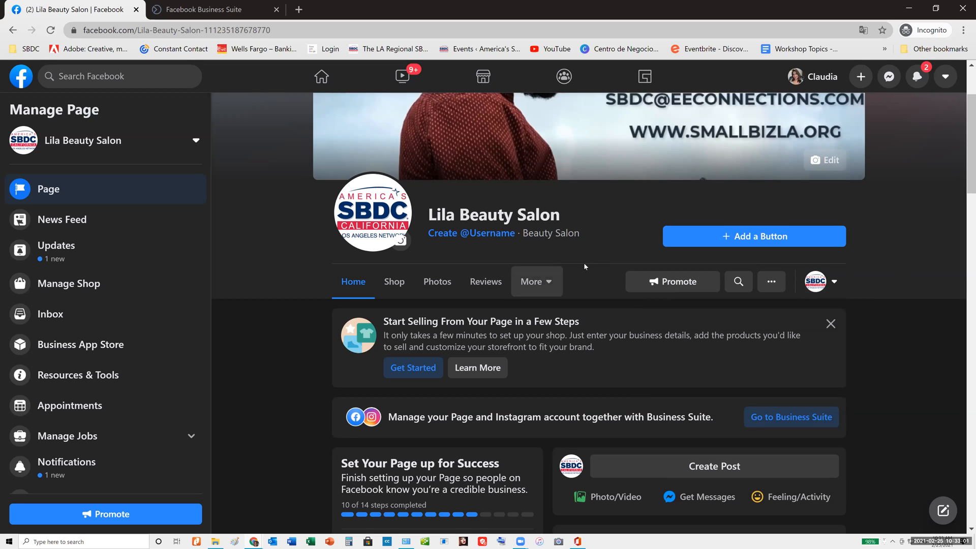
# Dismiss the "Start Selling From Your Page in a Few Steps" suggestion on the Page's home
pyautogui.scroll(3, 590, 274)
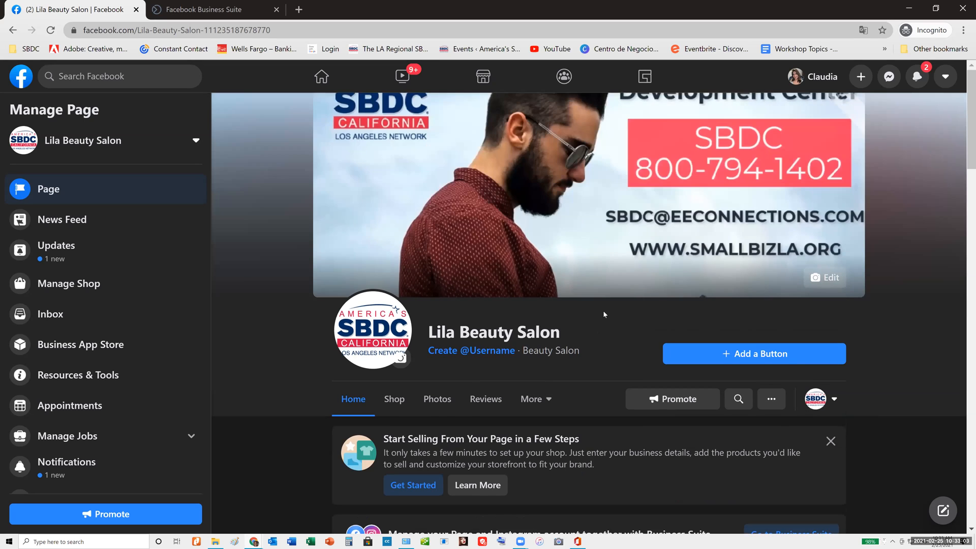
pyautogui.scroll(-4, 547, 220)
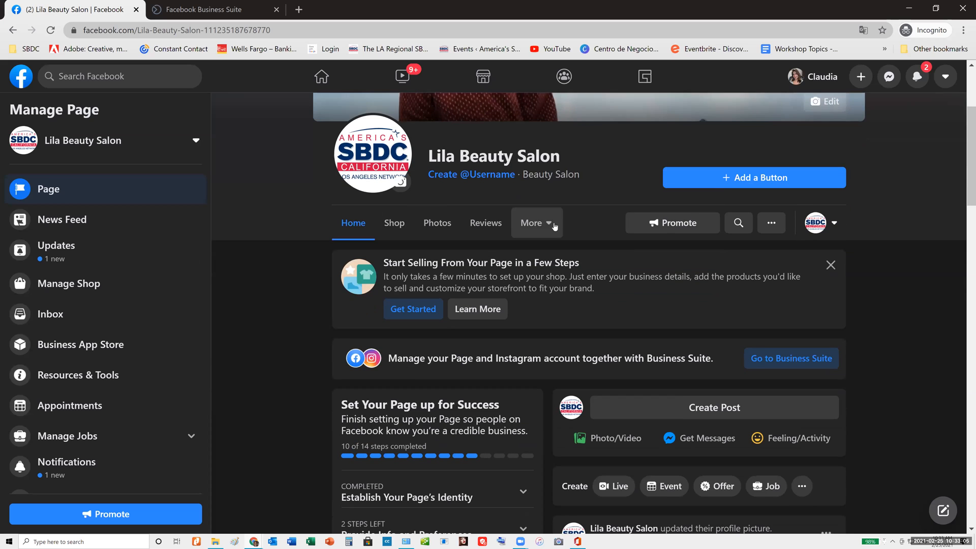
pyautogui.click(829, 265)
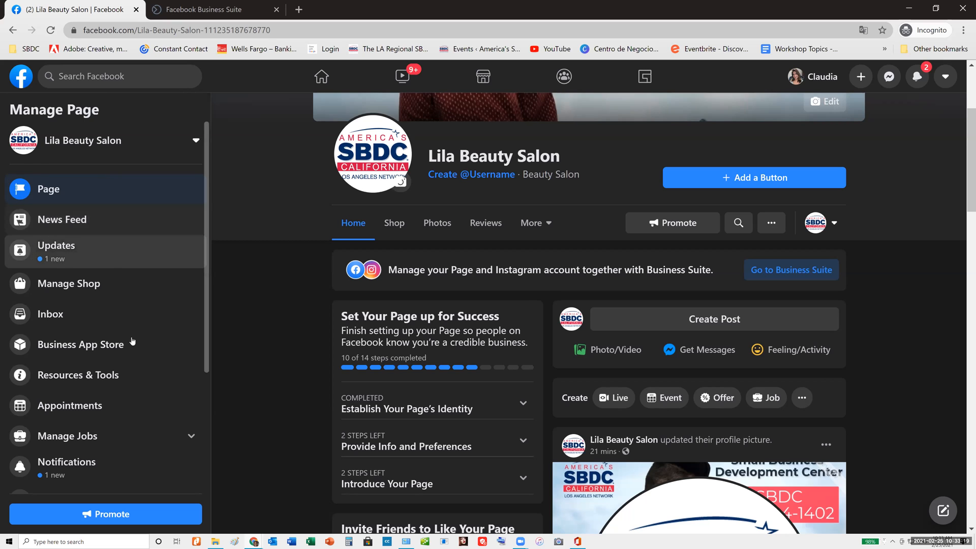
# Open the Page Roles settings and review the sections for assigning new roles and managing existing ones
pyautogui.scroll(-4, 132, 343)
pyautogui.click(56, 472)
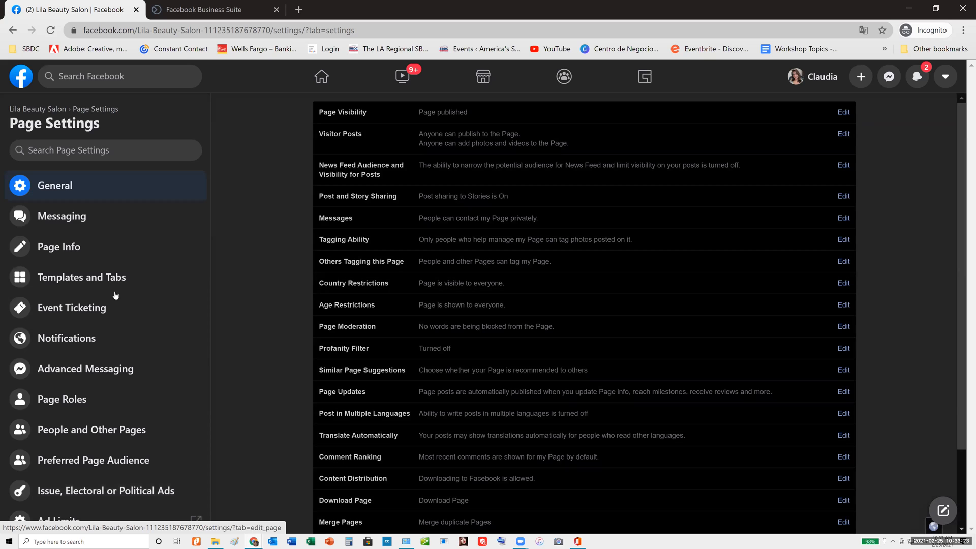
pyautogui.scroll(-1, 46, 208)
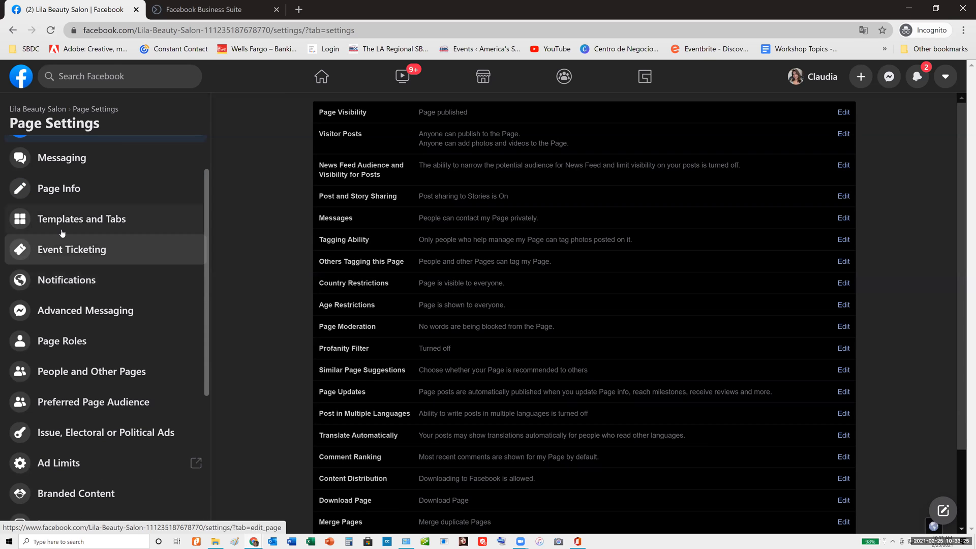
pyautogui.scroll(-2, 123, 294)
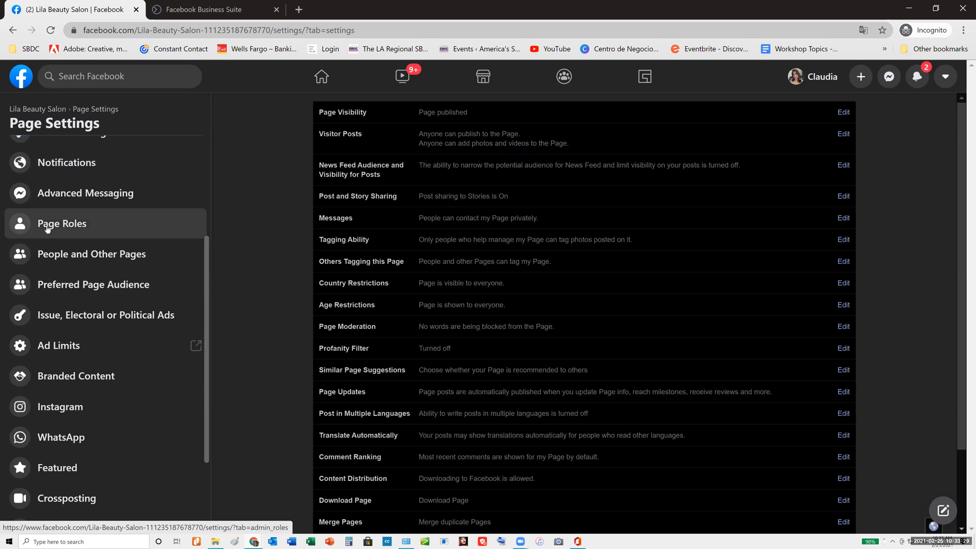
pyautogui.click(72, 228)
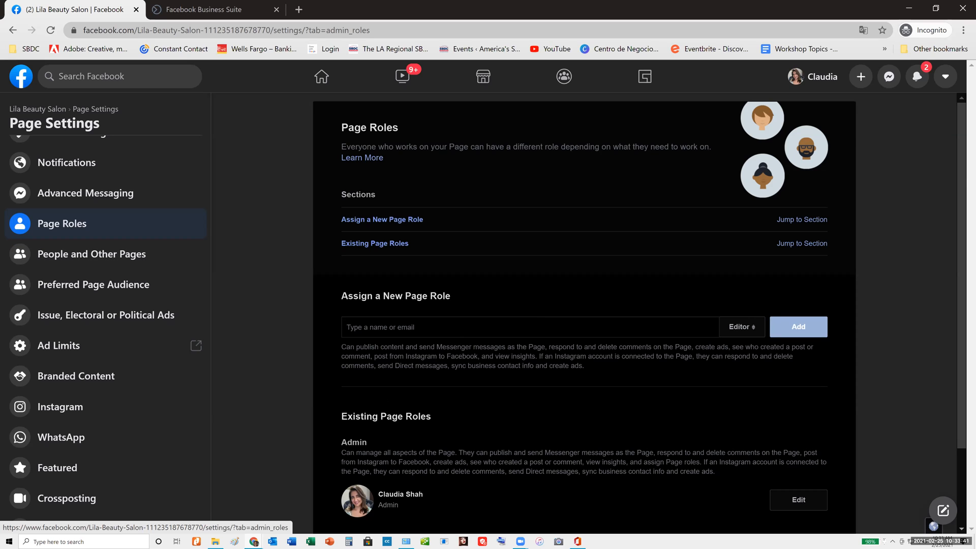
pyautogui.scroll(-2, 584, 305)
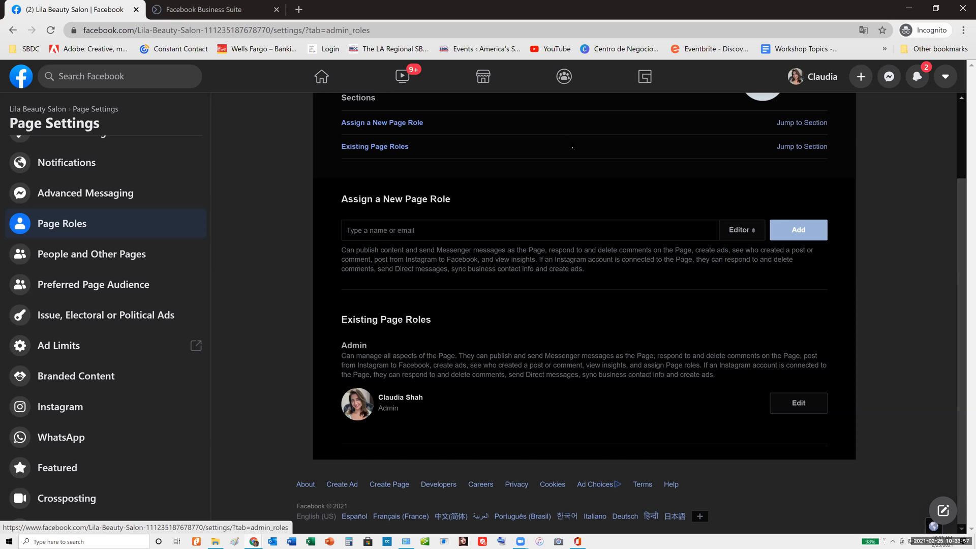
pyautogui.scroll(2, 431, 218)
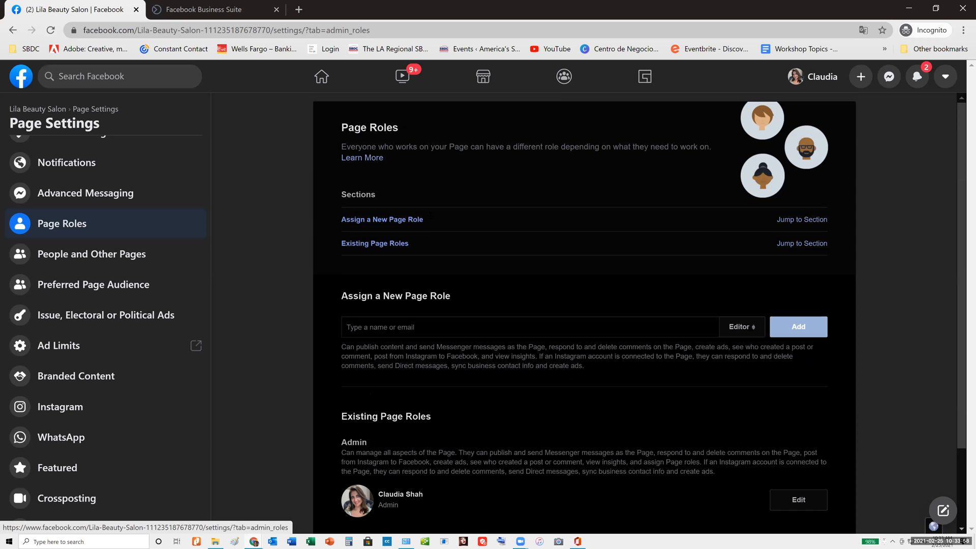
# Enter the new team member's email under Assign a New Page Role and review the role choices, keeping Editor selected
pyautogui.click(803, 219)
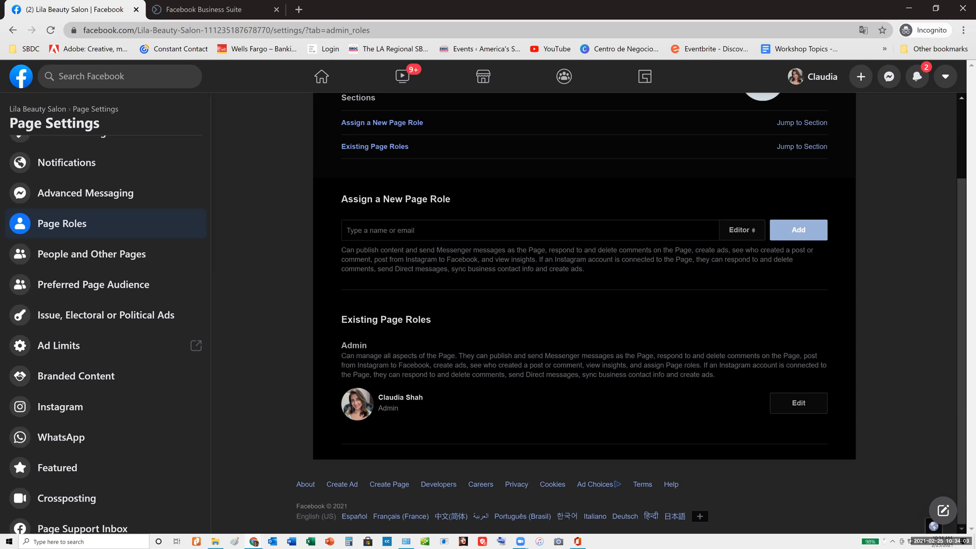
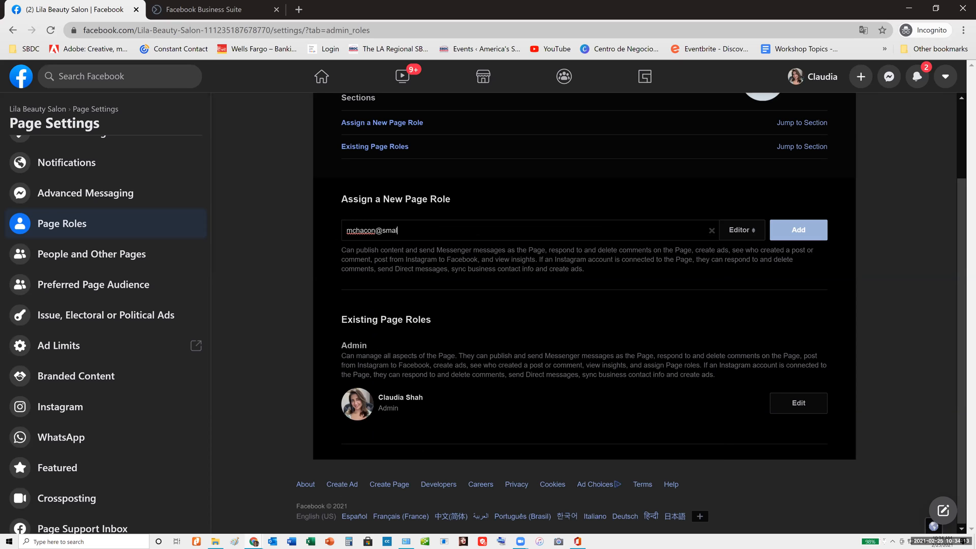
pyautogui.click(745, 230)
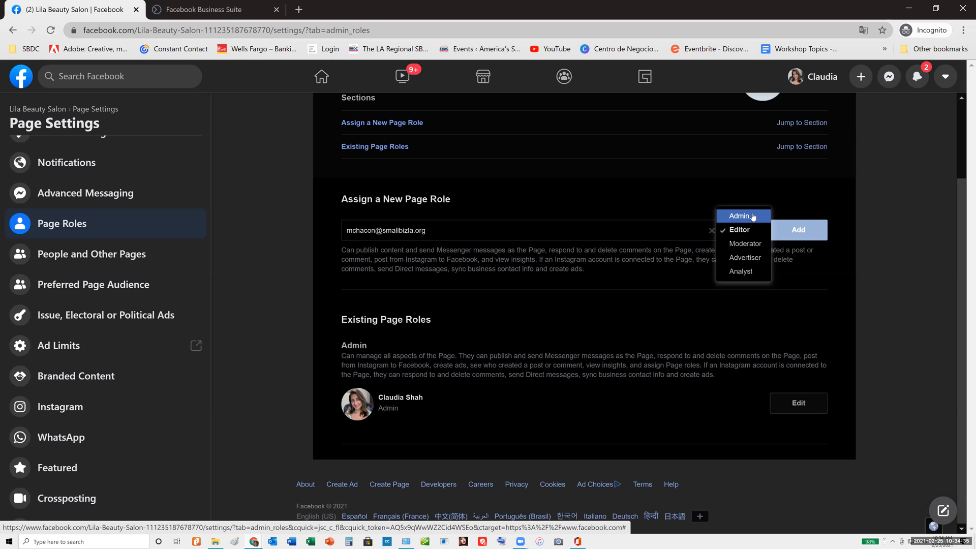
pyautogui.click(650, 219)
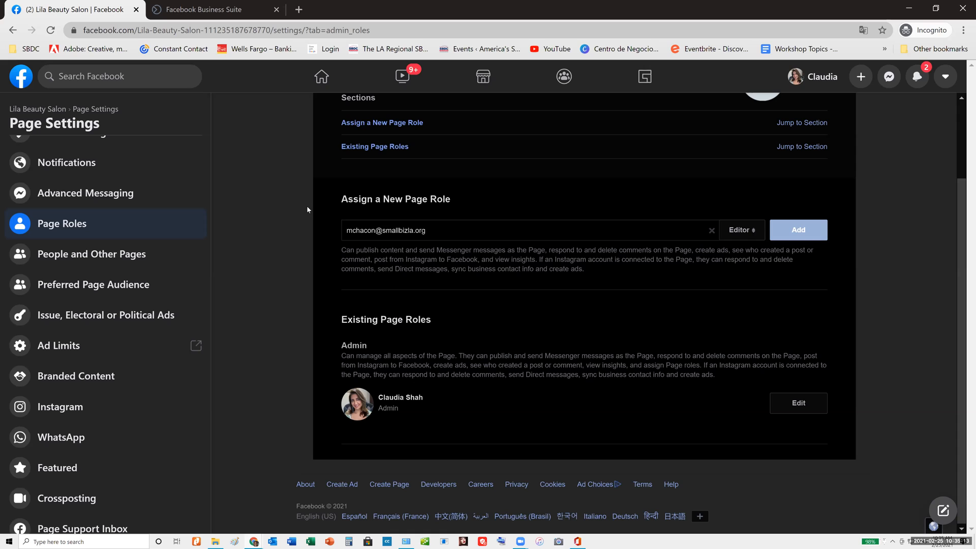
# Open the Instagram connection settings of the Page from the Page Settings list
pyautogui.scroll(2, 306, 205)
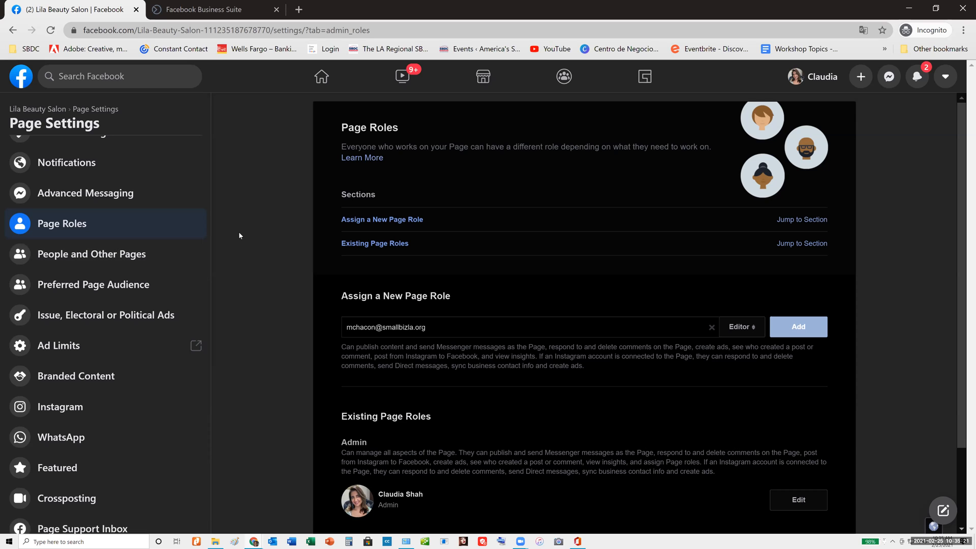
pyautogui.scroll(-2, 89, 278)
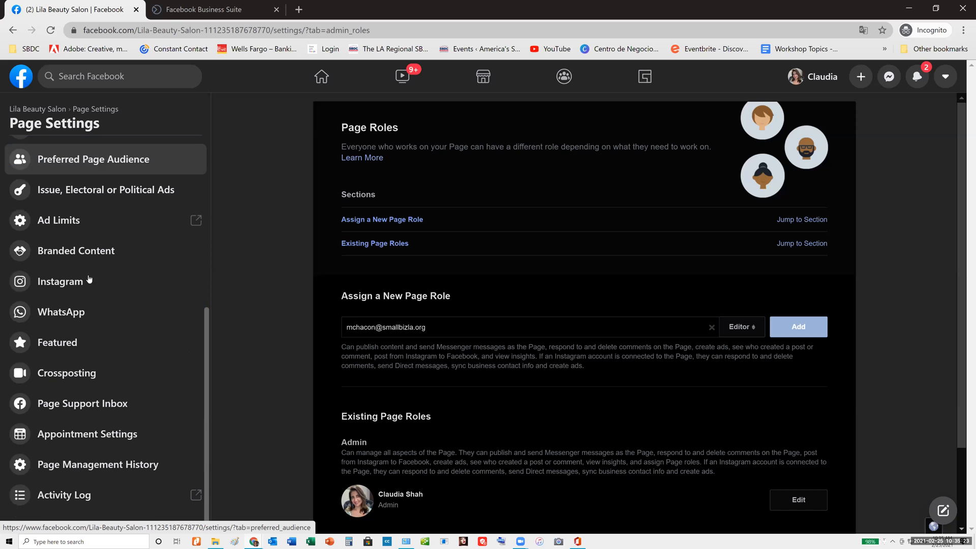
pyautogui.scroll(2, 63, 232)
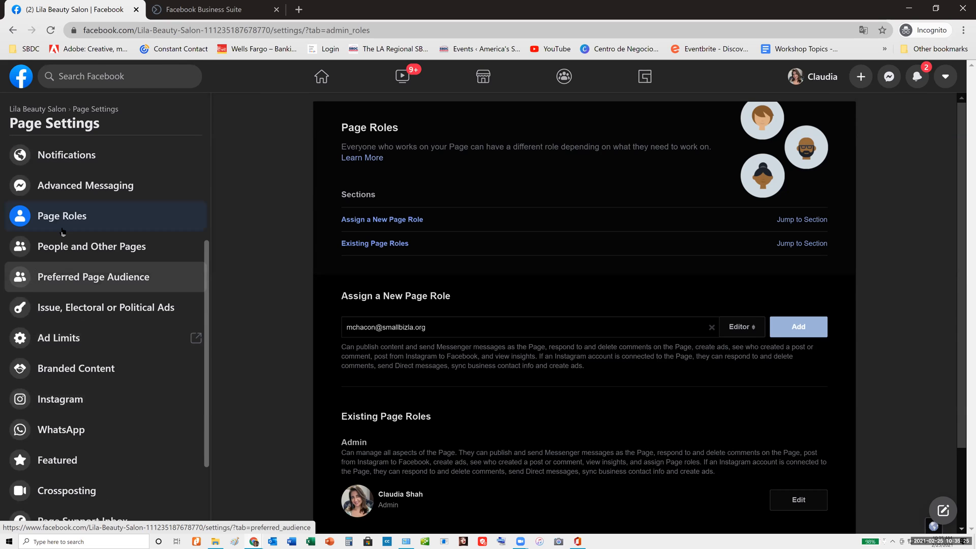
pyautogui.scroll(-1, 89, 229)
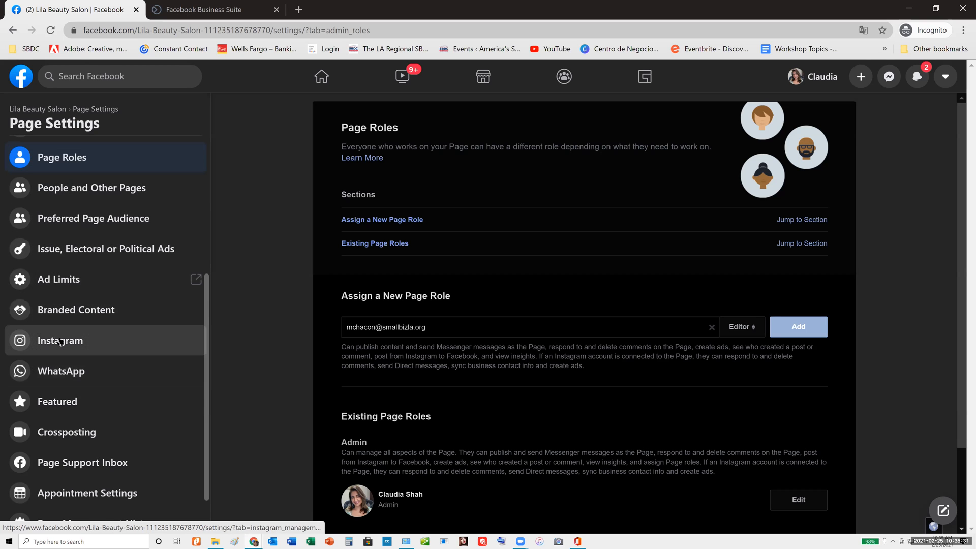
pyautogui.click(60, 341)
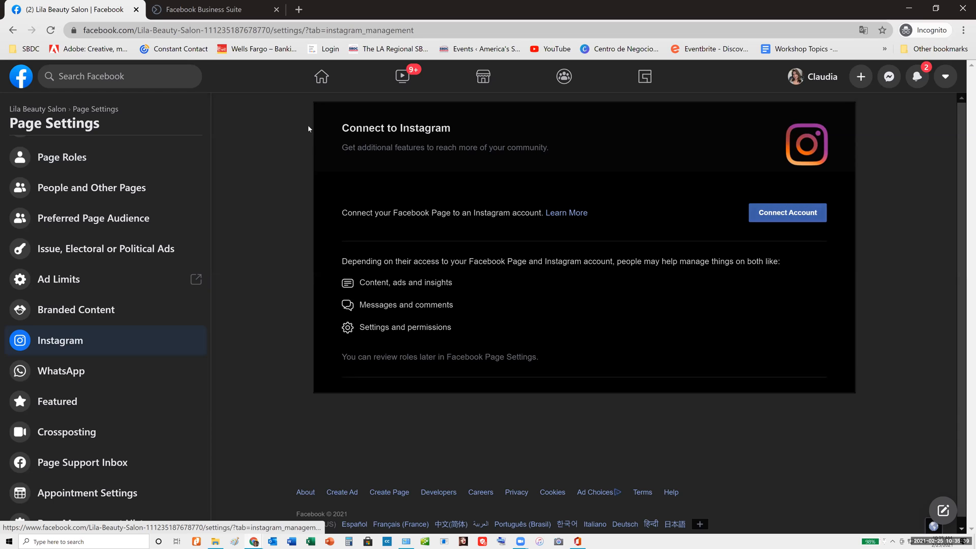
# Switch to Facebook Business Suite, review its Page Roles settings, and open its Page Settings link briefly before closing it
pyautogui.click(191, 11)
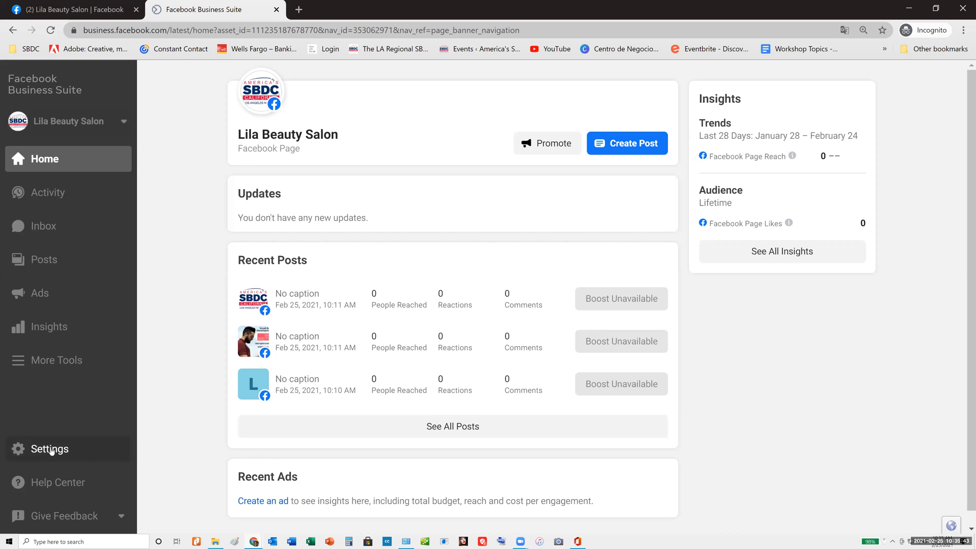
pyautogui.click(50, 448)
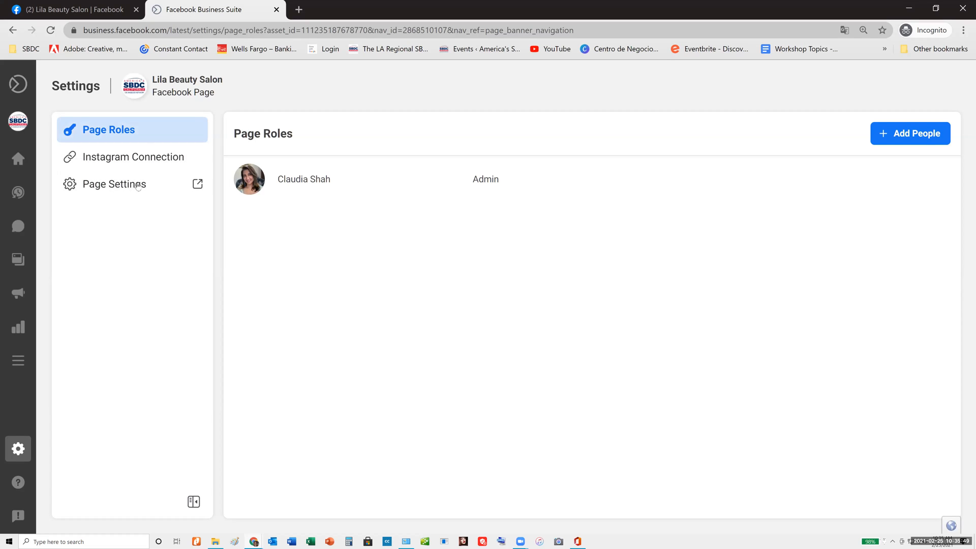
pyautogui.click(88, 186)
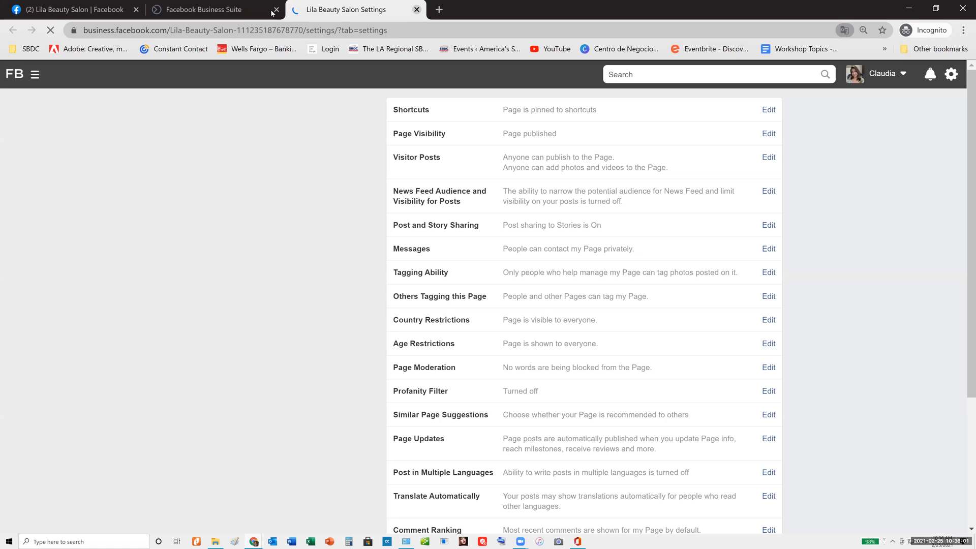
pyautogui.click(417, 9)
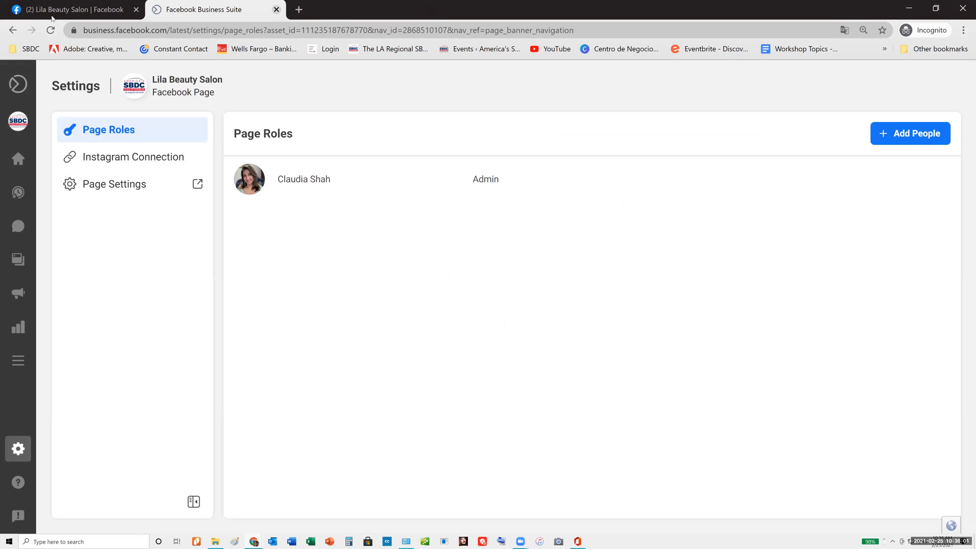
# Return to the Facebook Page Settings and open Appointment Settings to review the available sections
pyautogui.click(52, 11)
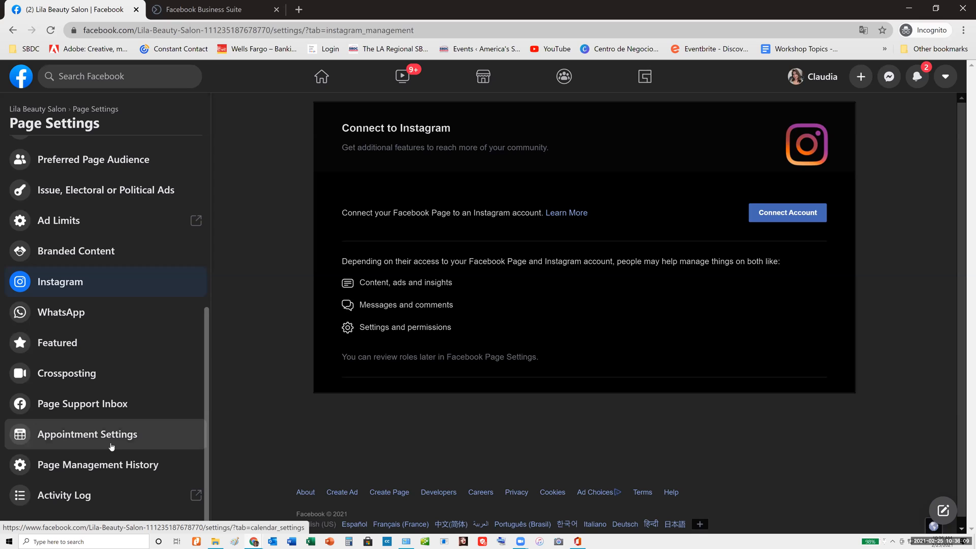
pyautogui.click(101, 442)
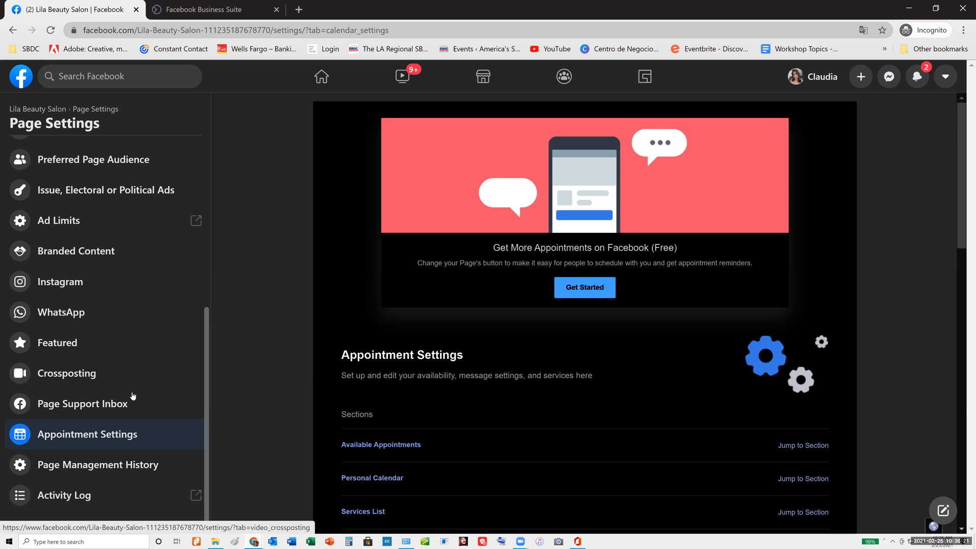
# Open the Page Info settings and review the fields from General and Categories through Temporary Service Changes, Products, and QR Code
pyautogui.scroll(2, 133, 395)
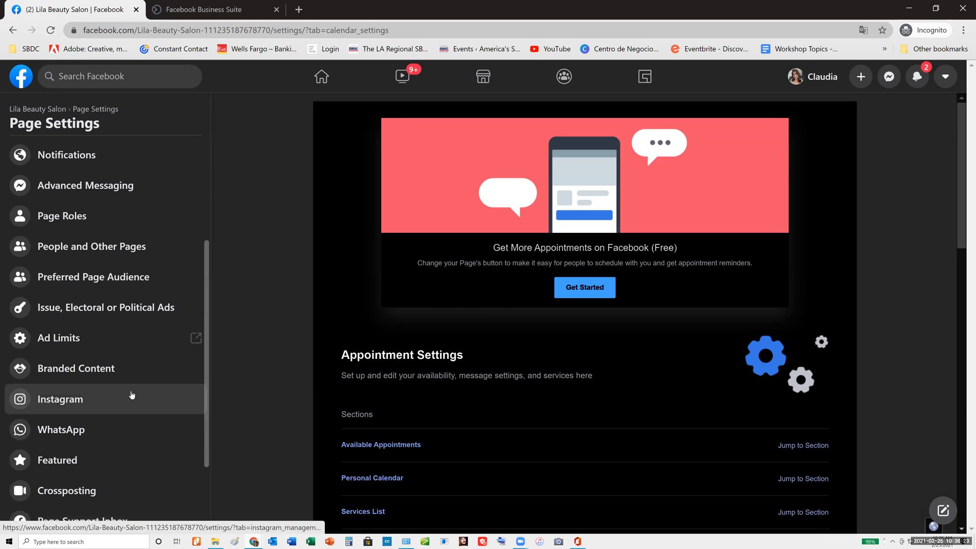
pyautogui.scroll(3, 132, 395)
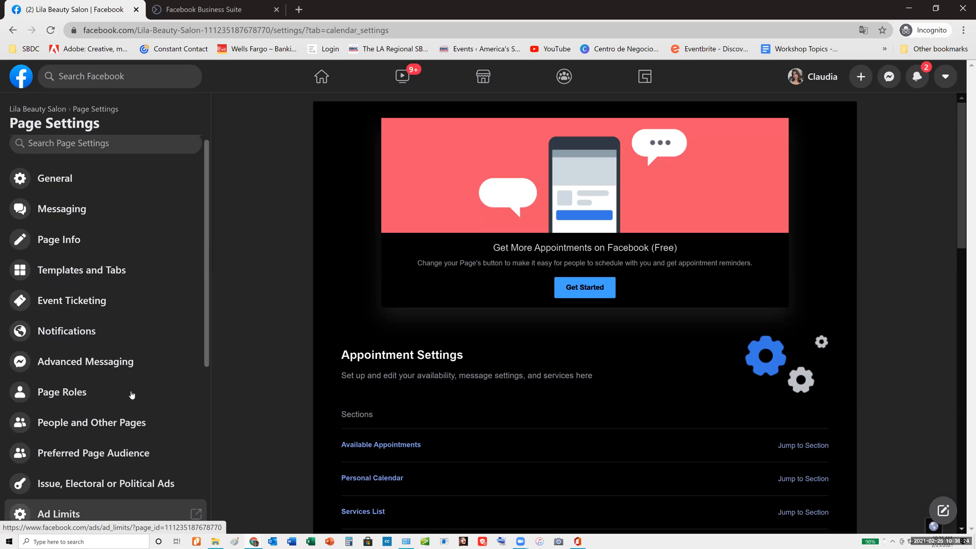
pyautogui.click(63, 240)
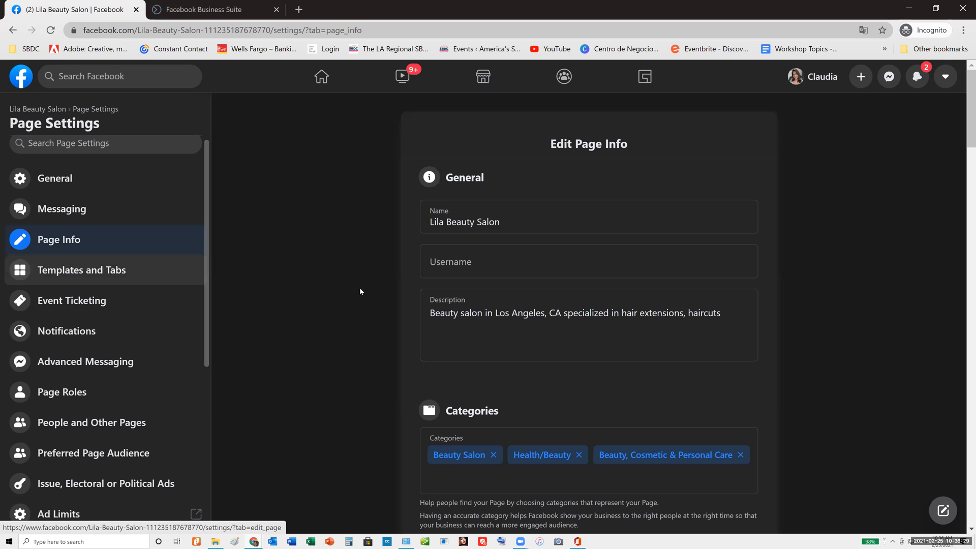
pyautogui.scroll(-10, 360, 291)
pyautogui.scroll(-15, 360, 293)
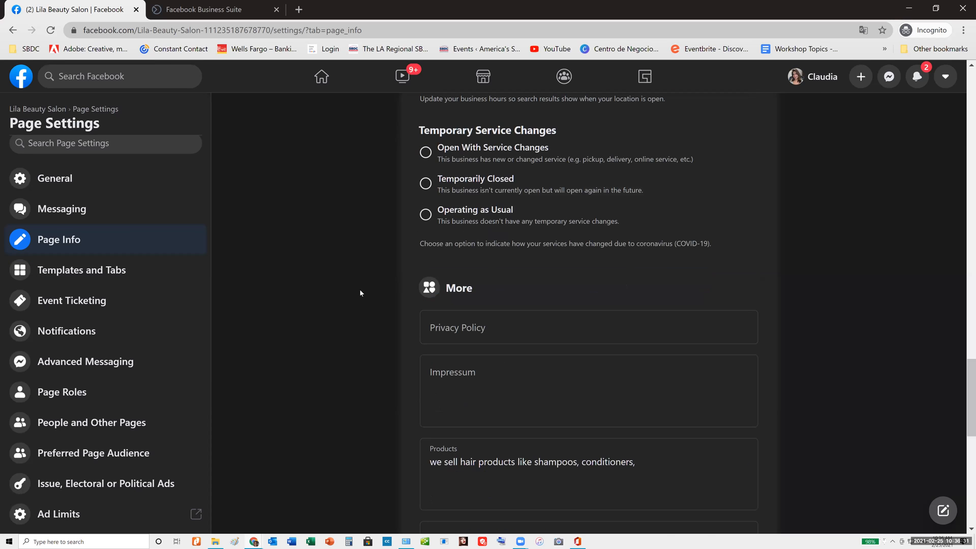
pyautogui.scroll(-8, 360, 293)
pyautogui.scroll(4, 338, 287)
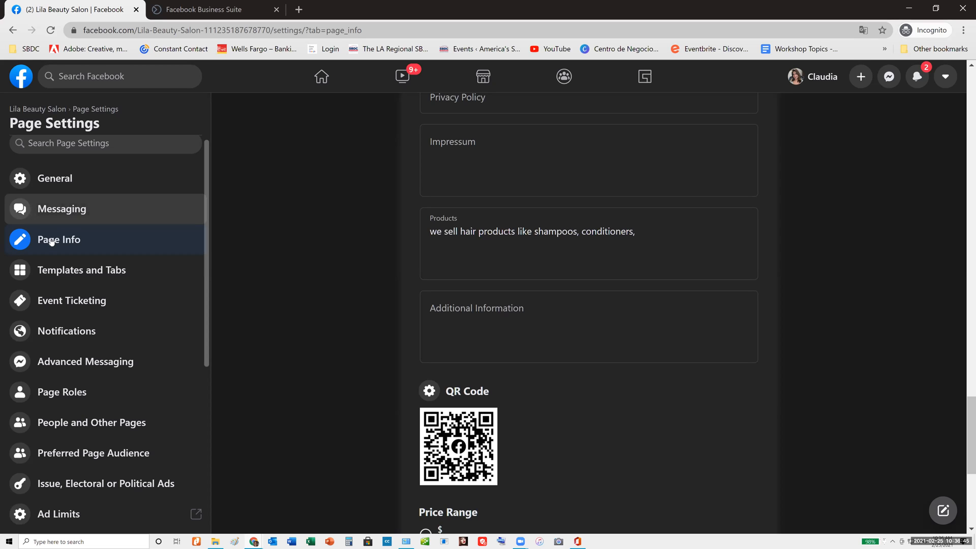
pyautogui.scroll(1, 65, 250)
# Go back to the Lila Beauty Salon Page and reopen its general Page Settings
pyautogui.click(37, 111)
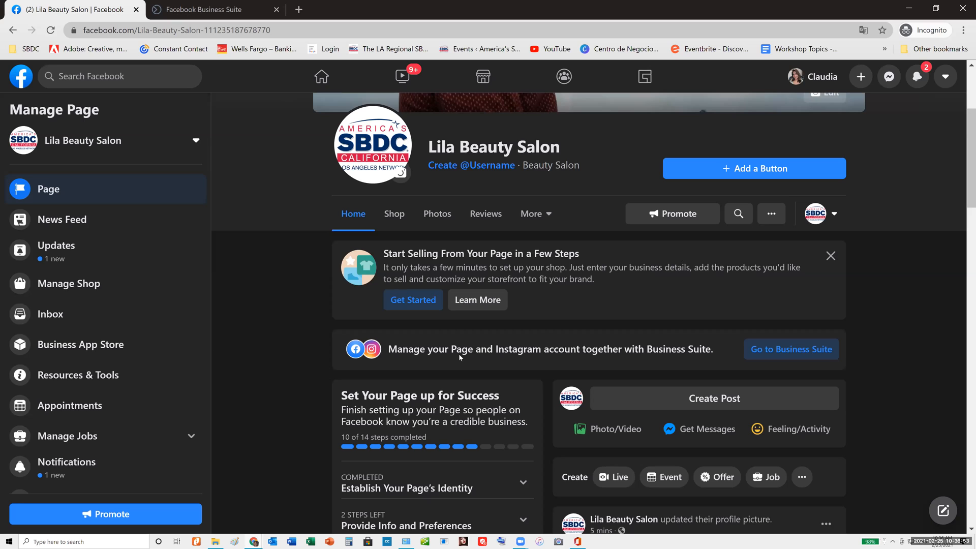
pyautogui.scroll(-1, 112, 351)
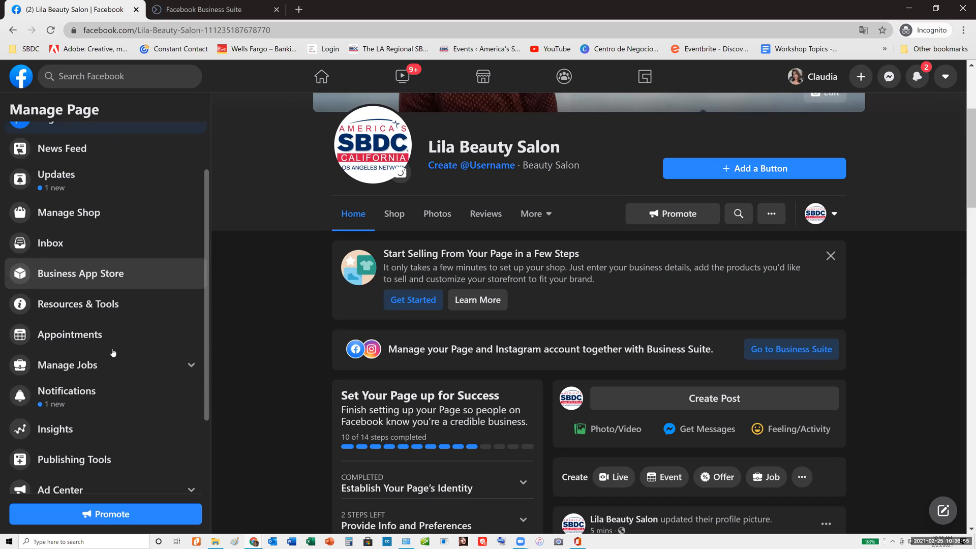
pyautogui.scroll(-2, 113, 352)
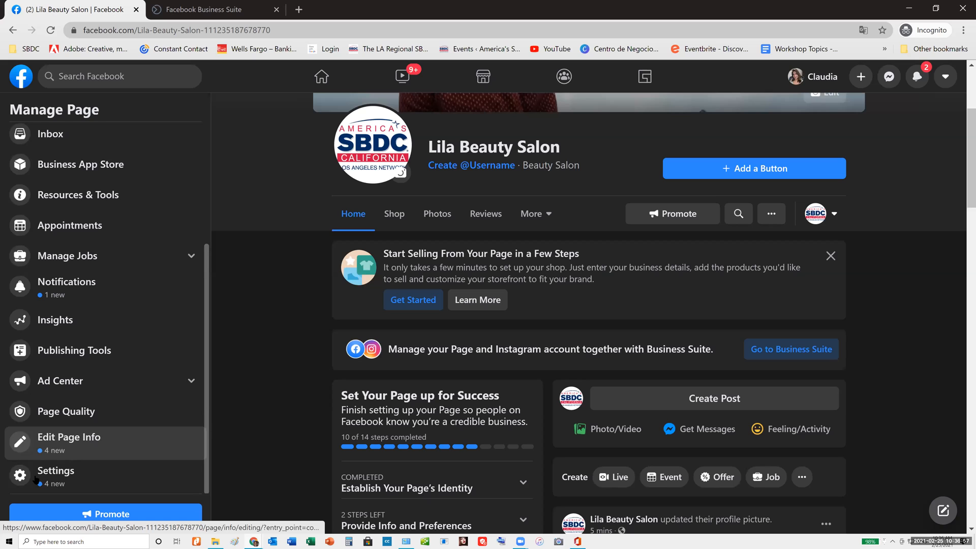
pyautogui.click(71, 481)
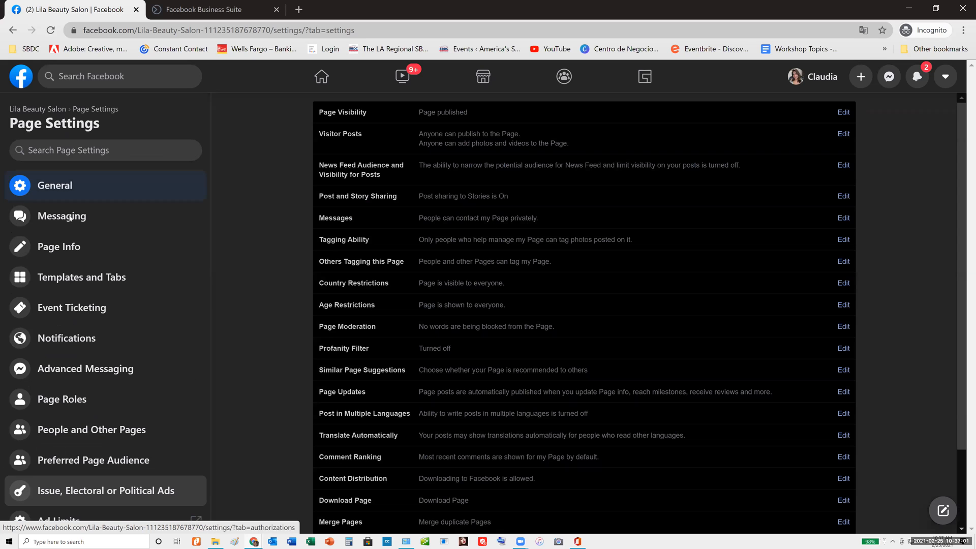
# Open the Messaging settings and review the options for automated responses, greeting, Messenger URL, and website chat
pyautogui.click(99, 223)
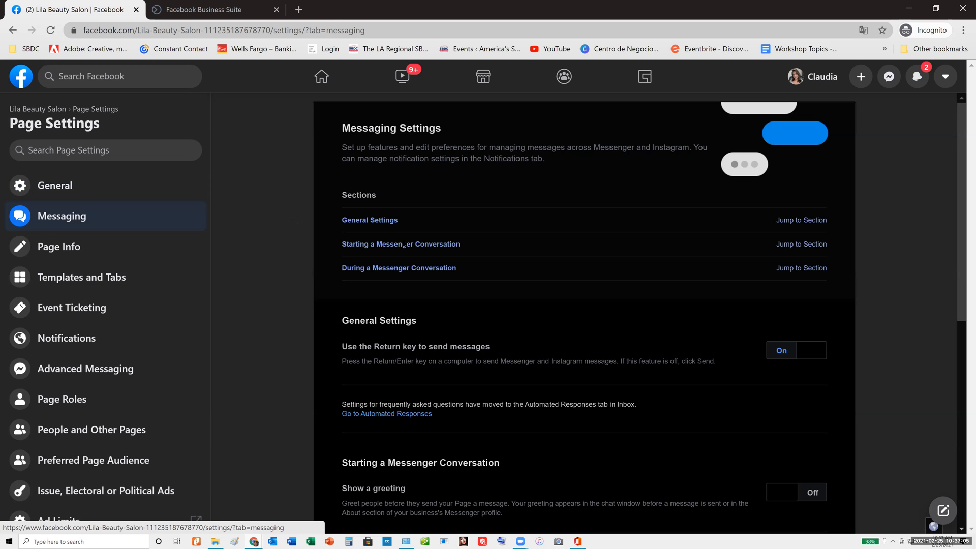
pyautogui.scroll(-2, 307, 264)
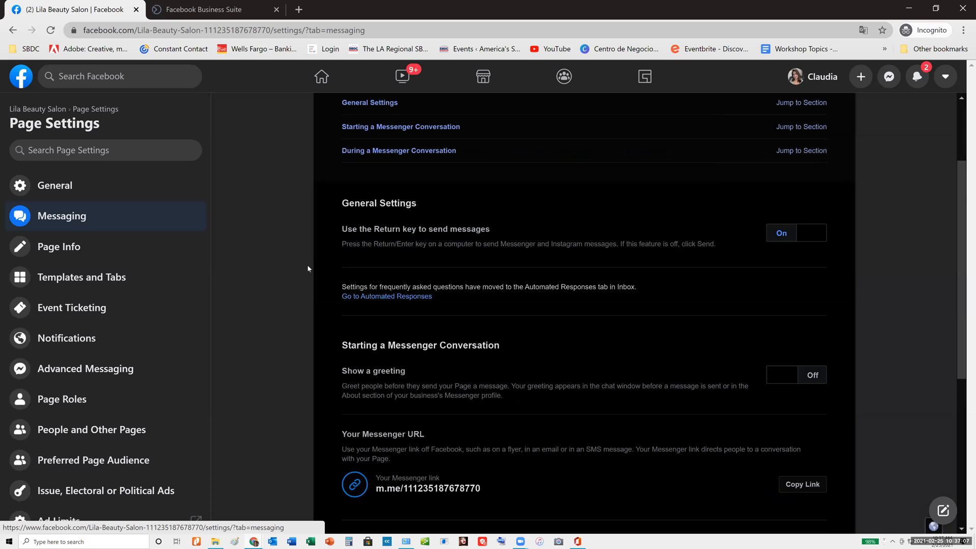
pyautogui.click(388, 297)
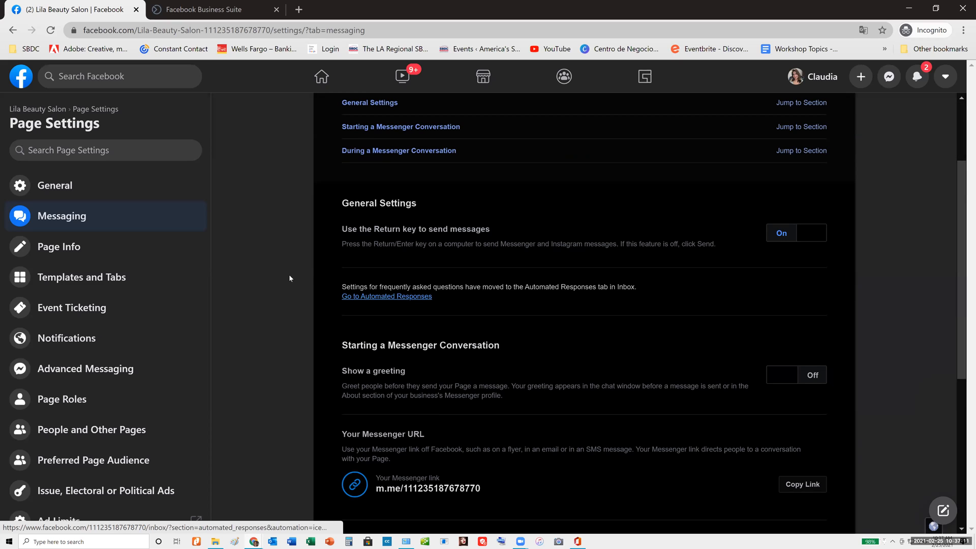
pyautogui.scroll(-2, 290, 275)
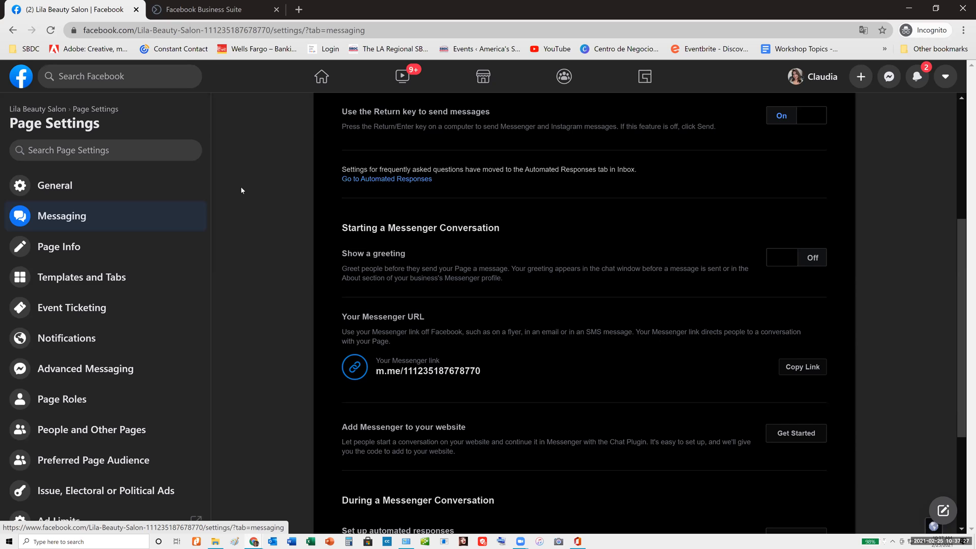
pyautogui.scroll(5, 259, 220)
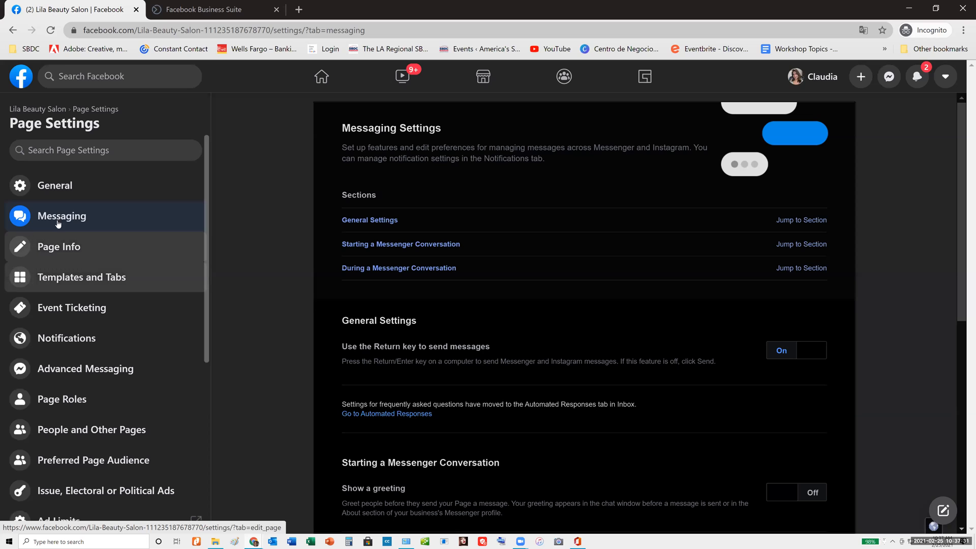
# Return to the Lila Beauty Salon Page's home and look through its management list, header, setup suggestions, and posts
pyautogui.click(35, 109)
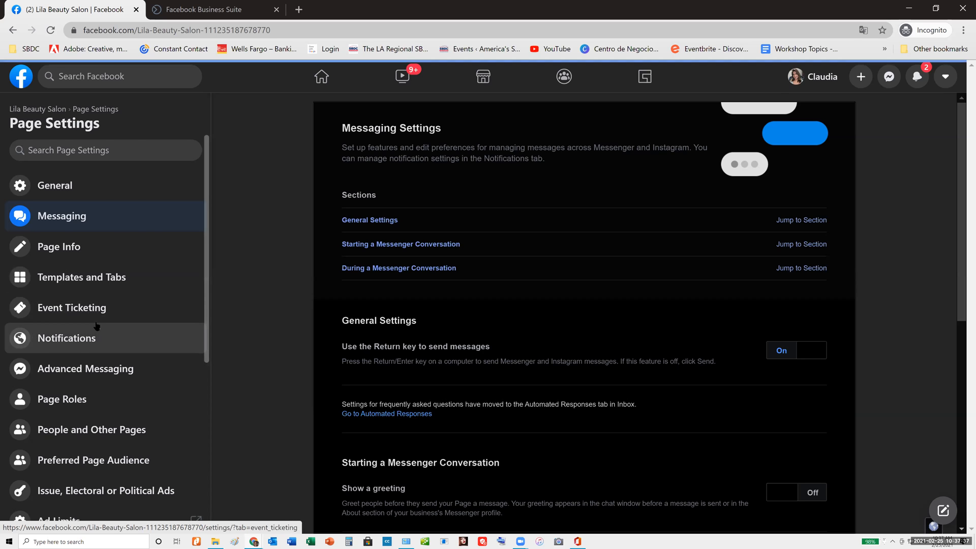
pyautogui.scroll(-5, 94, 330)
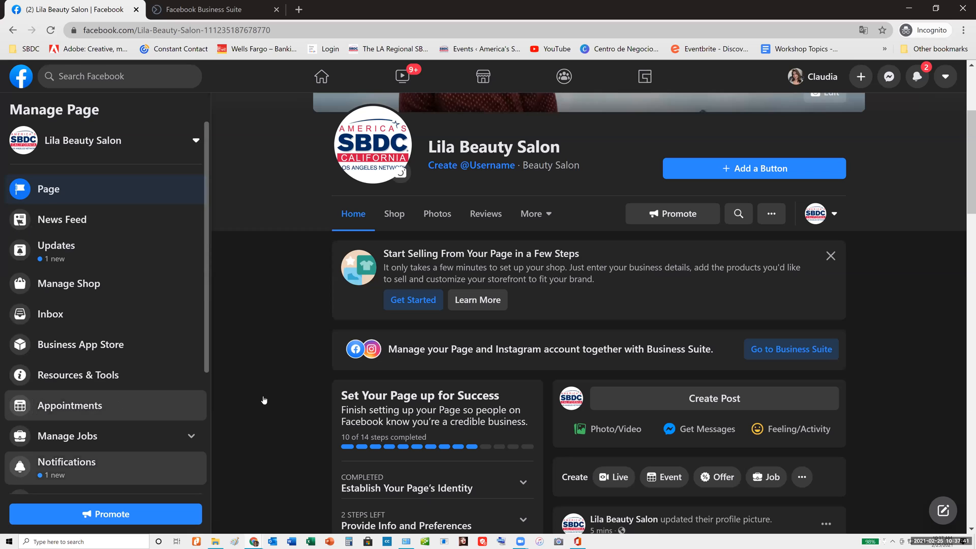
pyautogui.scroll(-4, 116, 403)
pyautogui.scroll(3, 319, 337)
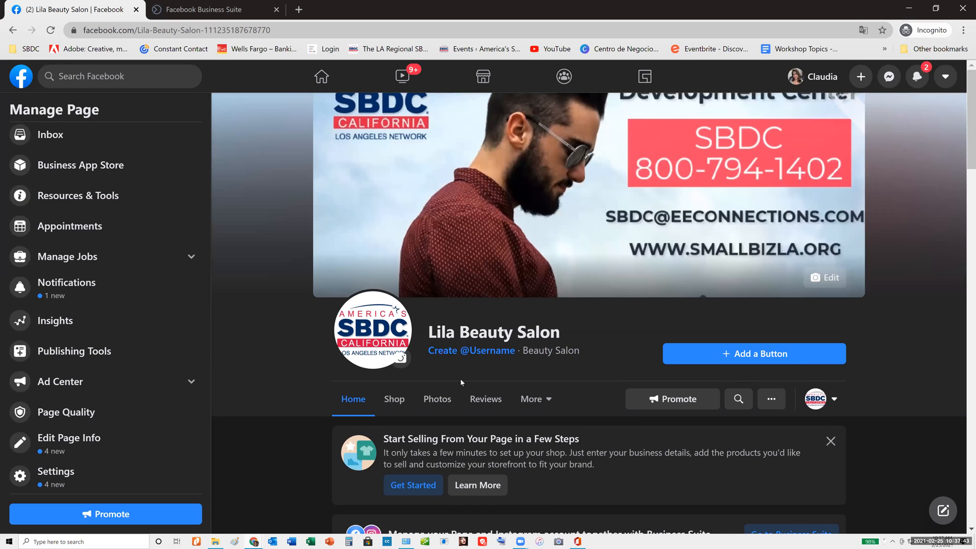
pyautogui.scroll(-3, 461, 382)
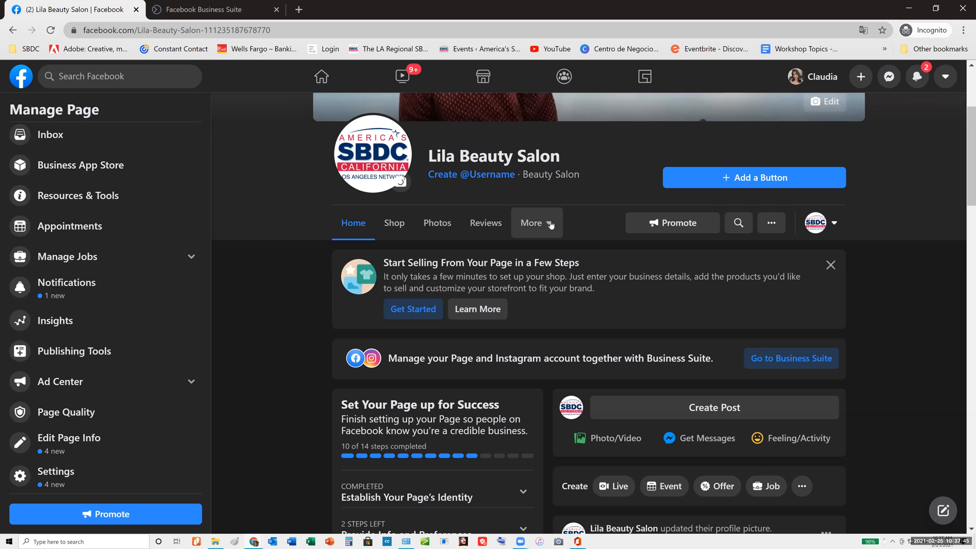
pyautogui.scroll(-1, 649, 275)
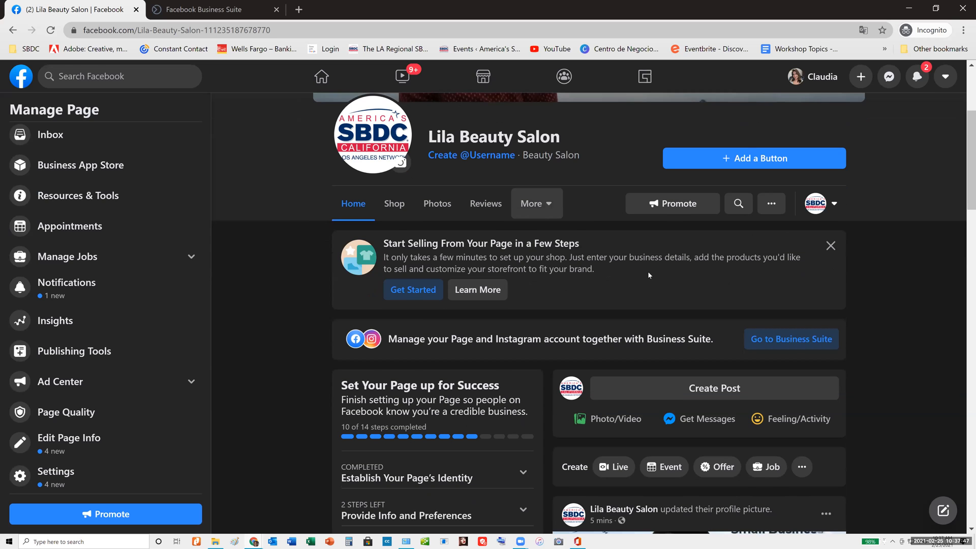
pyautogui.scroll(-9, 648, 287)
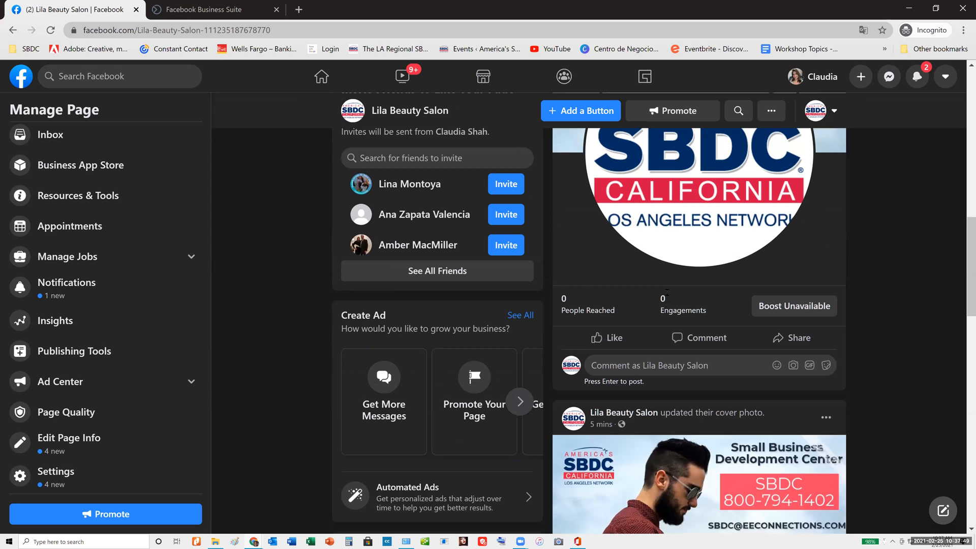
pyautogui.scroll(5, 666, 291)
pyautogui.scroll(4, 666, 294)
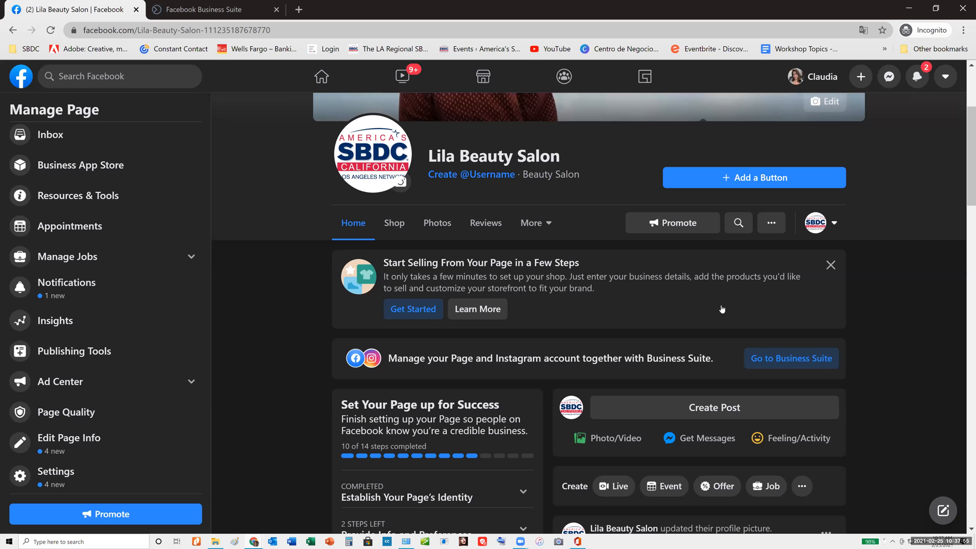
# Start a new public post on the Lila Beauty Salon Page reading "we are NOW OPEN by appointmnt only"
pyautogui.scroll(-7, 718, 304)
pyautogui.scroll(6, 712, 346)
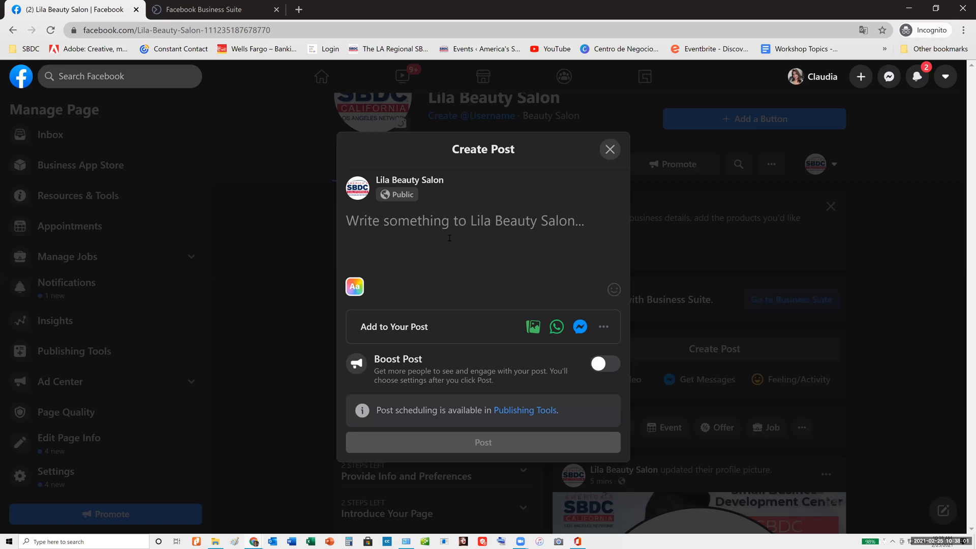
pyautogui.write('we are op')
pyautogui.press('BackSpace')
pyautogui.press('BackSpace')
pyautogui.write('N')
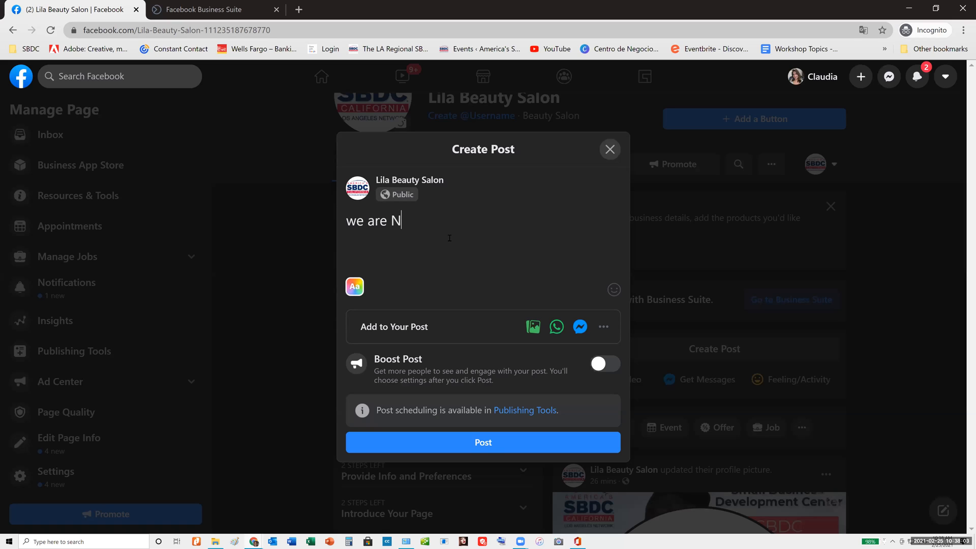
pyautogui.write('OW OPEN.')
pyautogui.press('BackSpace')
pyautogui.write('by appoin')
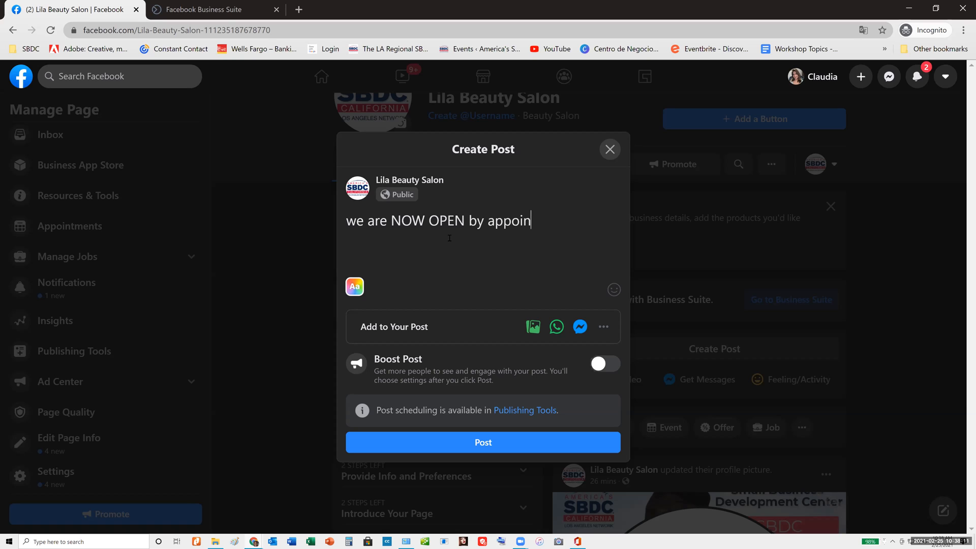
pyautogui.write('tmnt only')
# Add the hashtags #Beautysalon and #haircut to the post, separated from the opening sentence by a blank line
pyautogui.press('Return')
pyautogui.press('Return')
pyautogui.write('#')
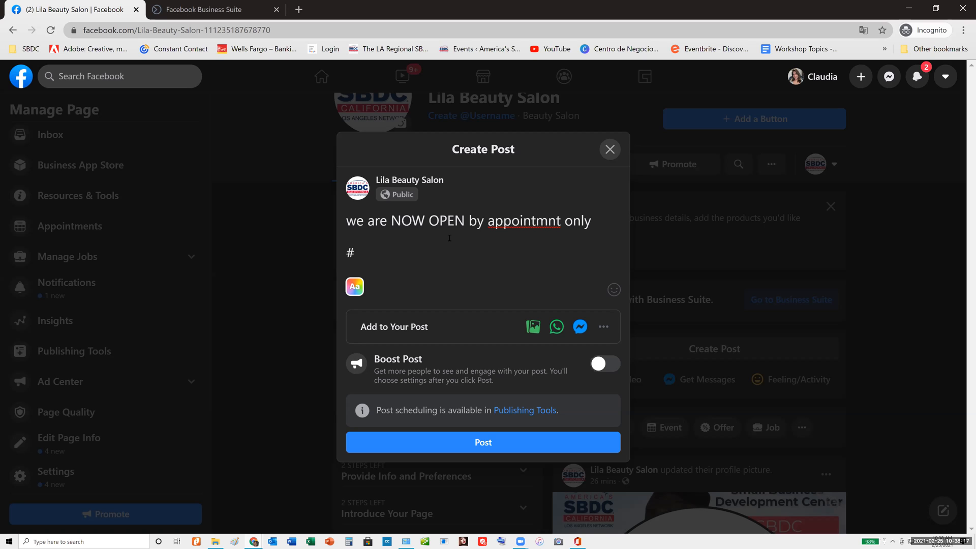
pyautogui.write('Beau')
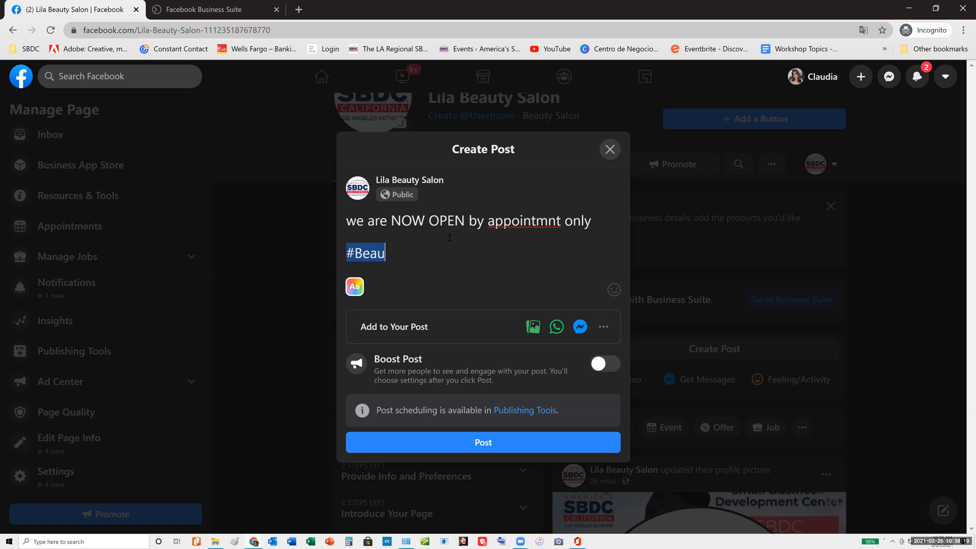
pyautogui.write('tysalon ')
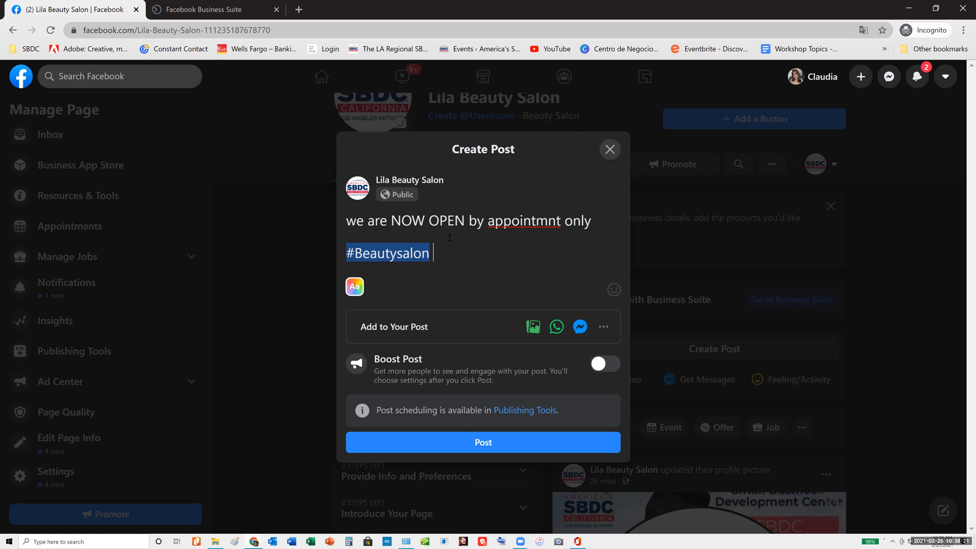
pyautogui.write('#haircut')
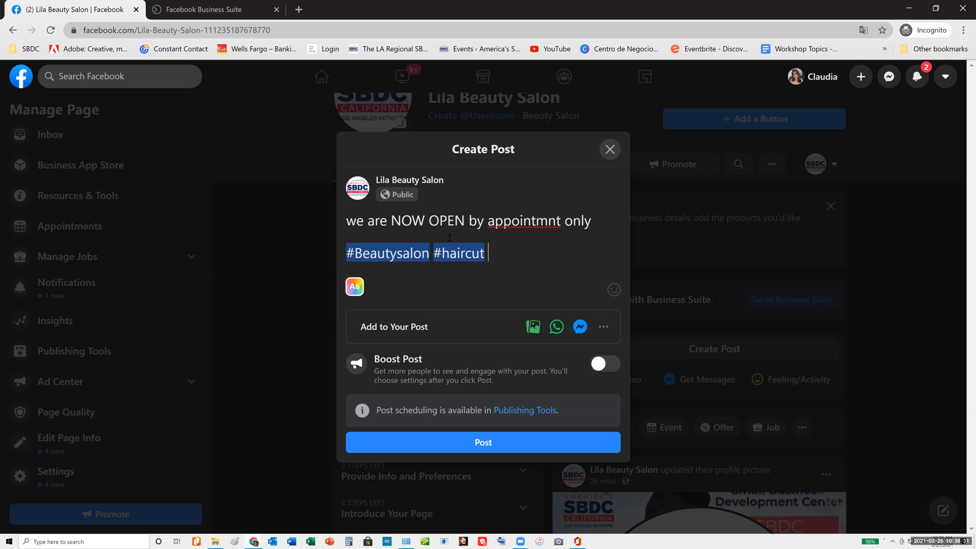
# Tag the SBDC East Los Angeles Page in the post after the hashtags
pyautogui.write('@sbdc')
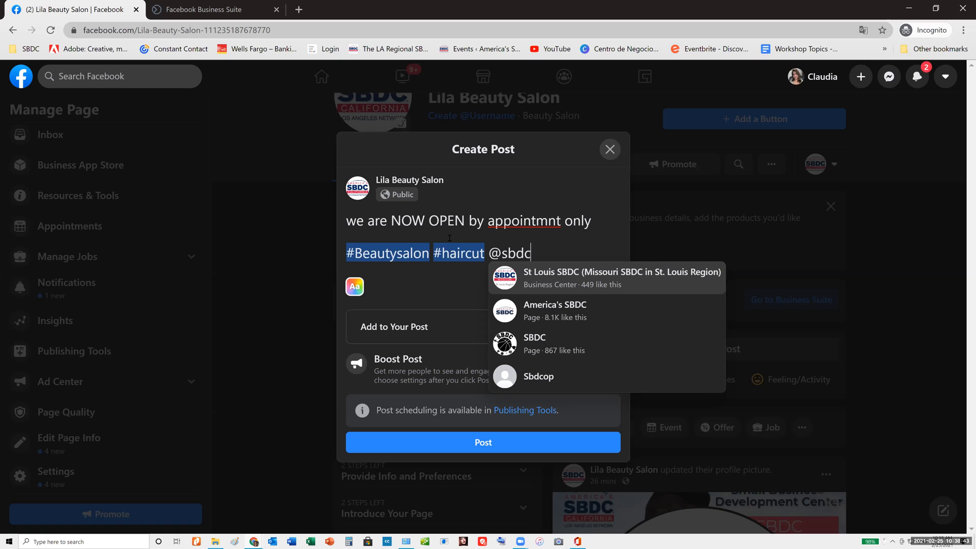
pyautogui.write('eas')
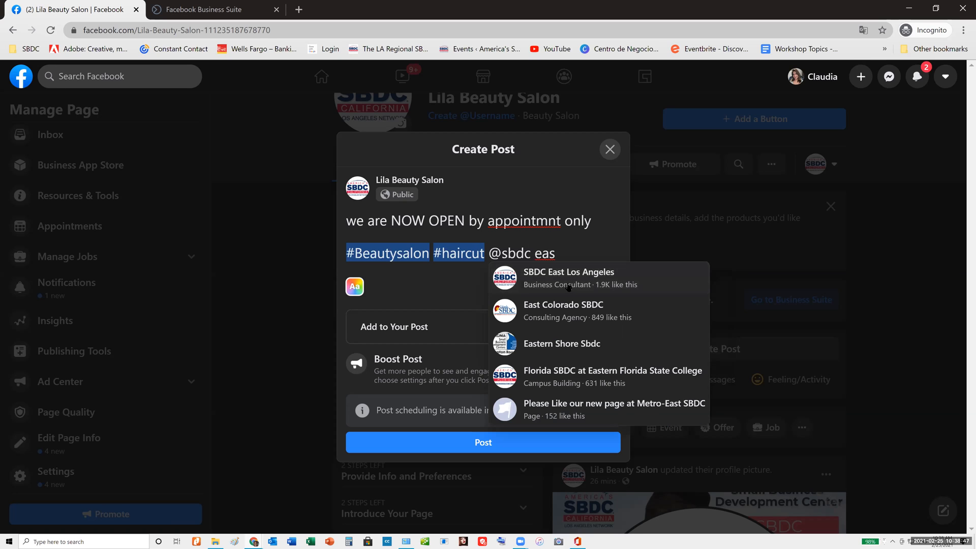
pyautogui.click(566, 284)
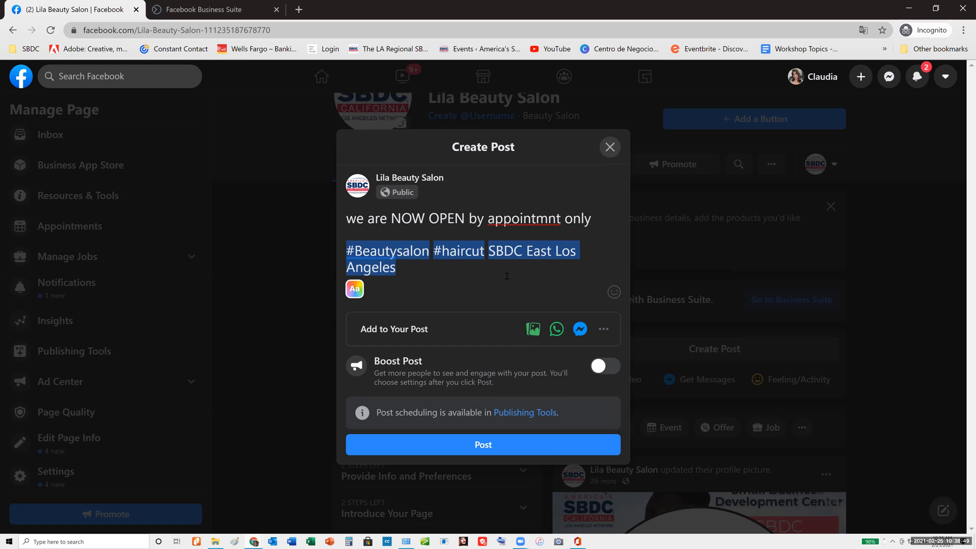
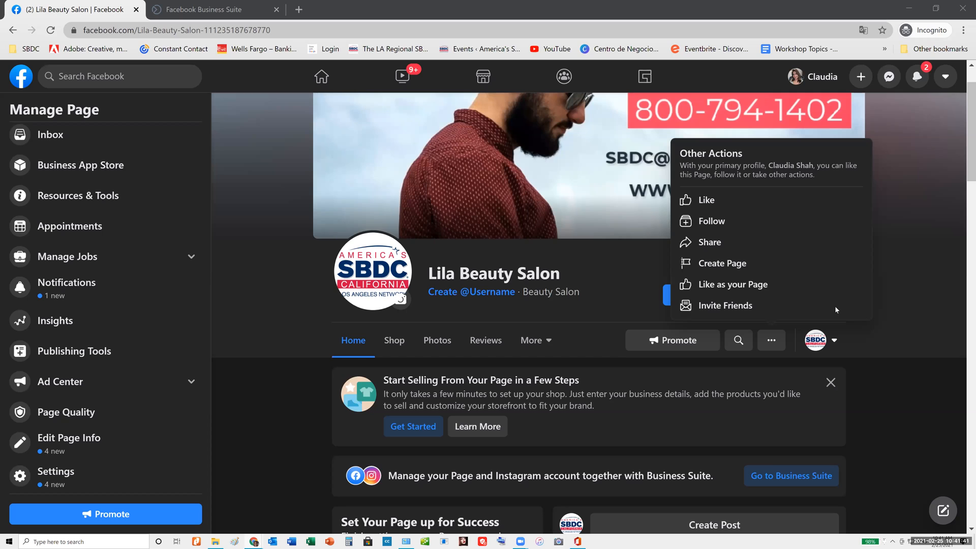
# Check which Pages can be chosen to like Lila Beauty Salon through Like as your Page, and leave without submitting
pyautogui.click(935, 268)
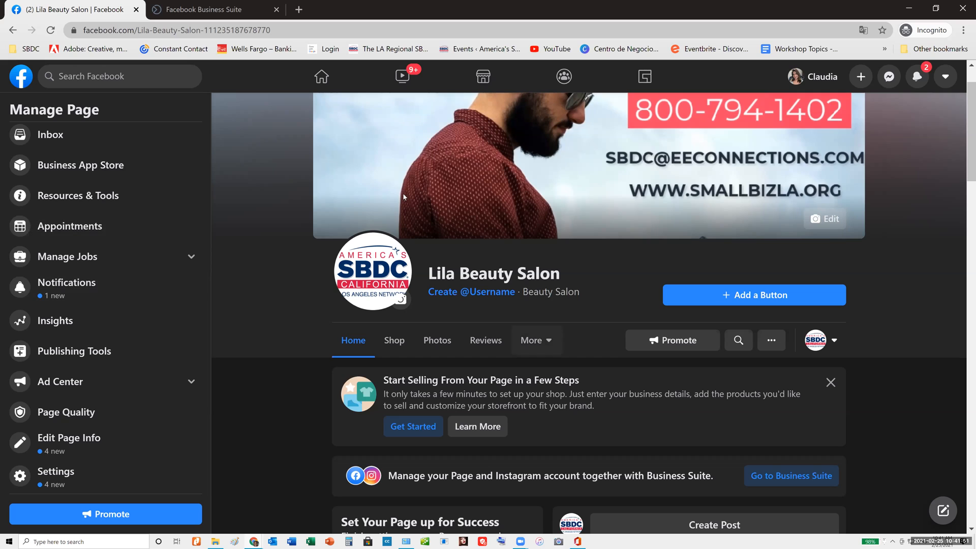
pyautogui.click(771, 341)
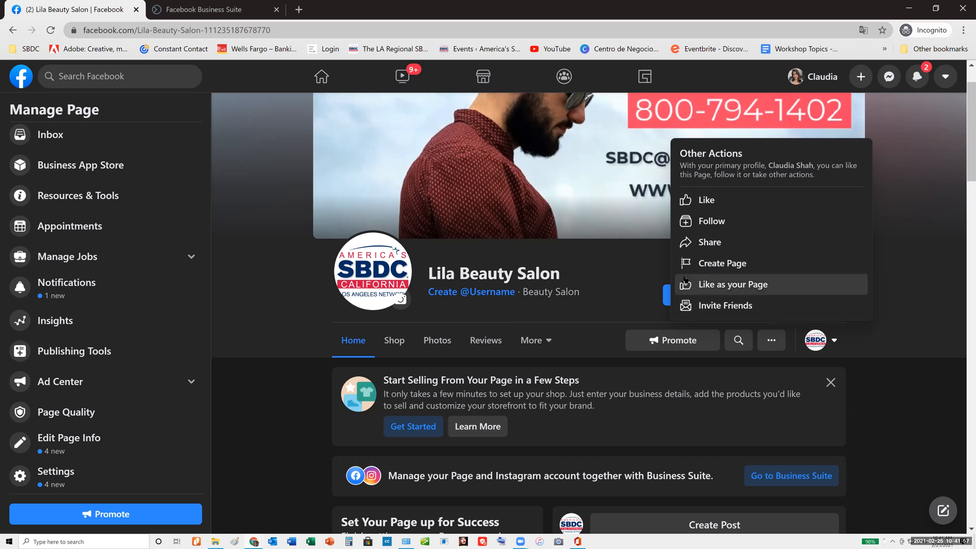
pyautogui.click(751, 288)
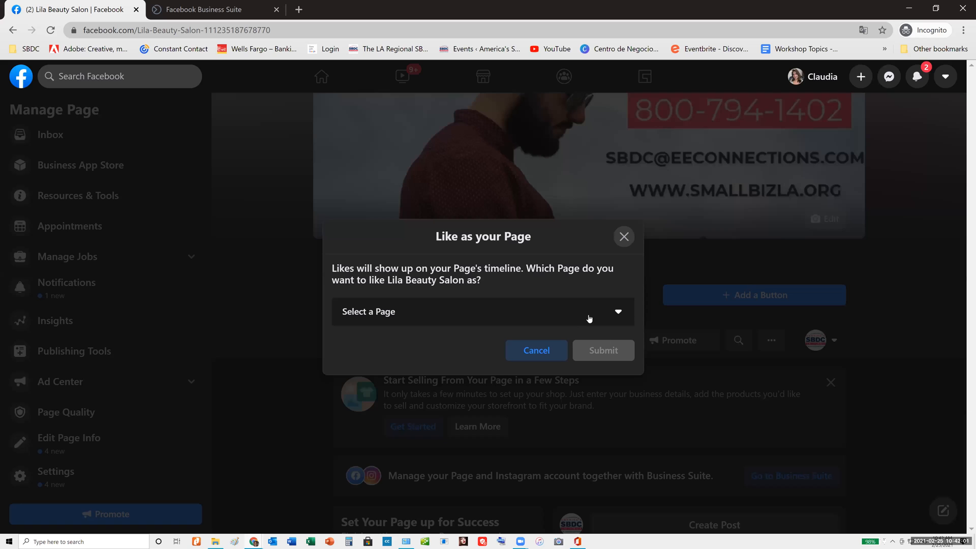
pyautogui.click(619, 322)
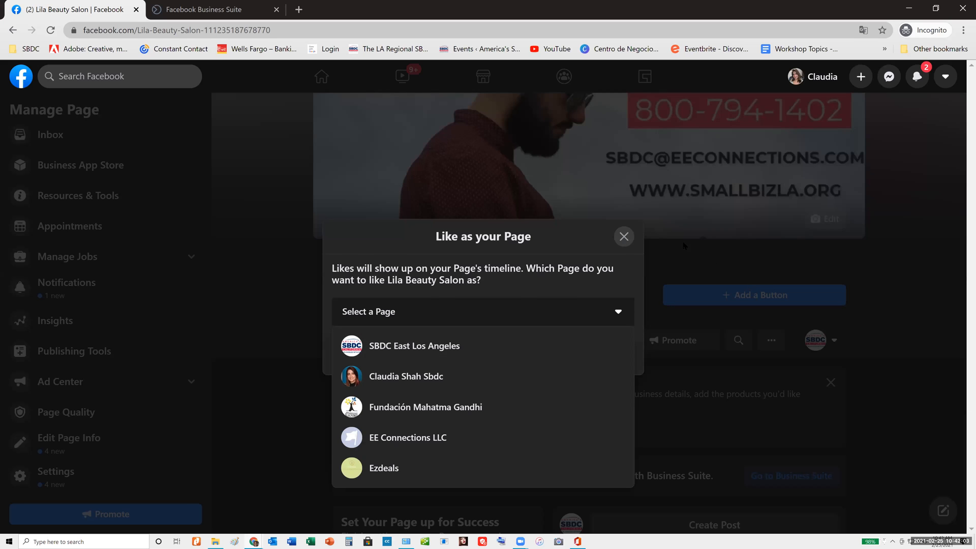
pyautogui.click(624, 237)
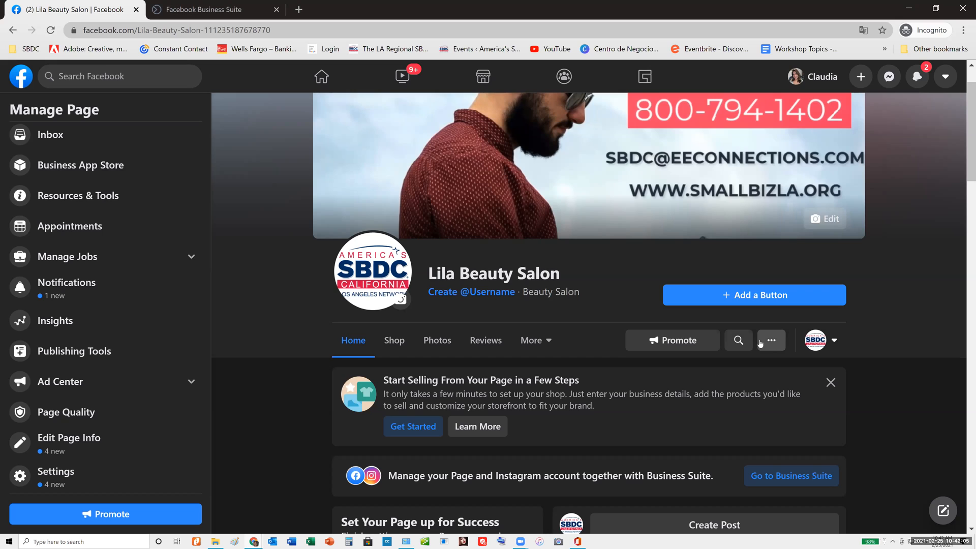
# View the additional sections of the Lila Beauty Salon Page and look over its setup suggestions and post options
pyautogui.click(547, 344)
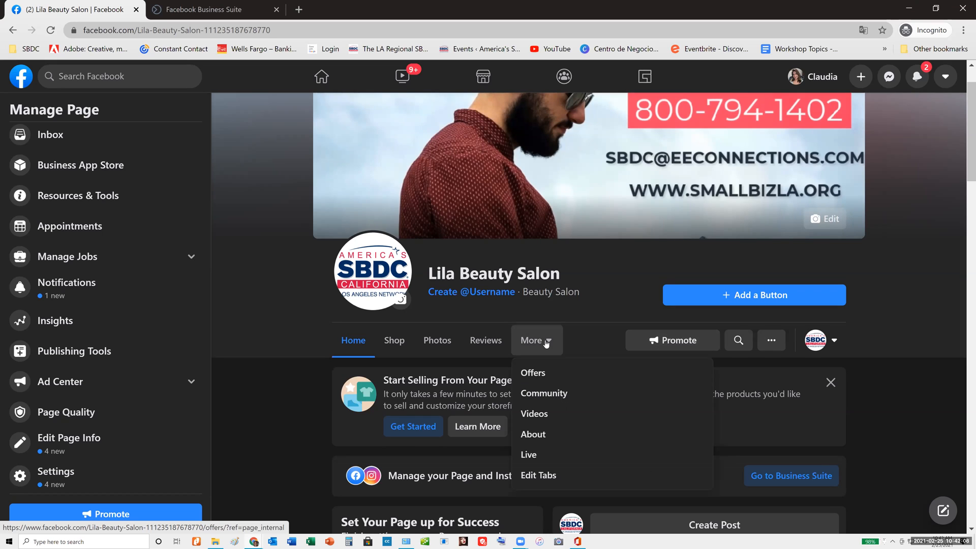
pyautogui.click(613, 287)
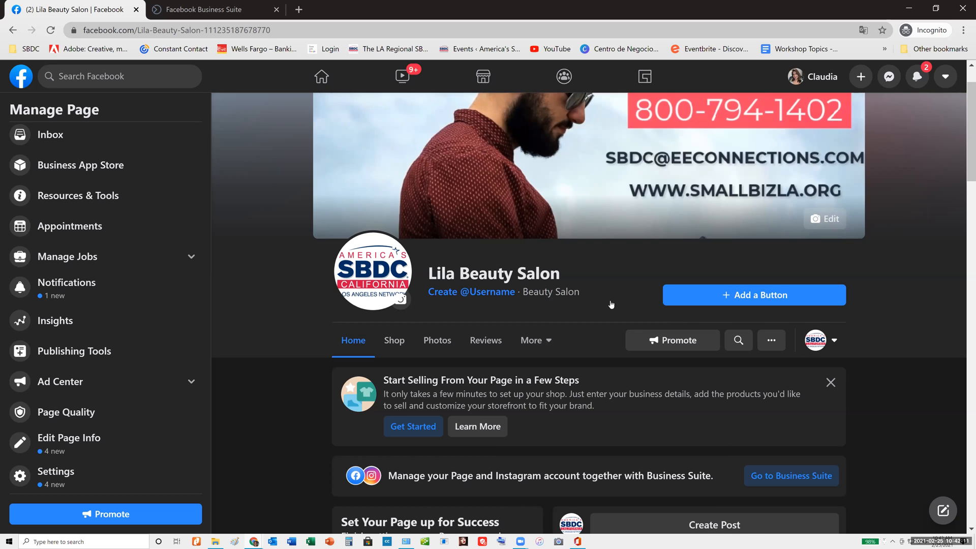
pyautogui.scroll(-5, 611, 304)
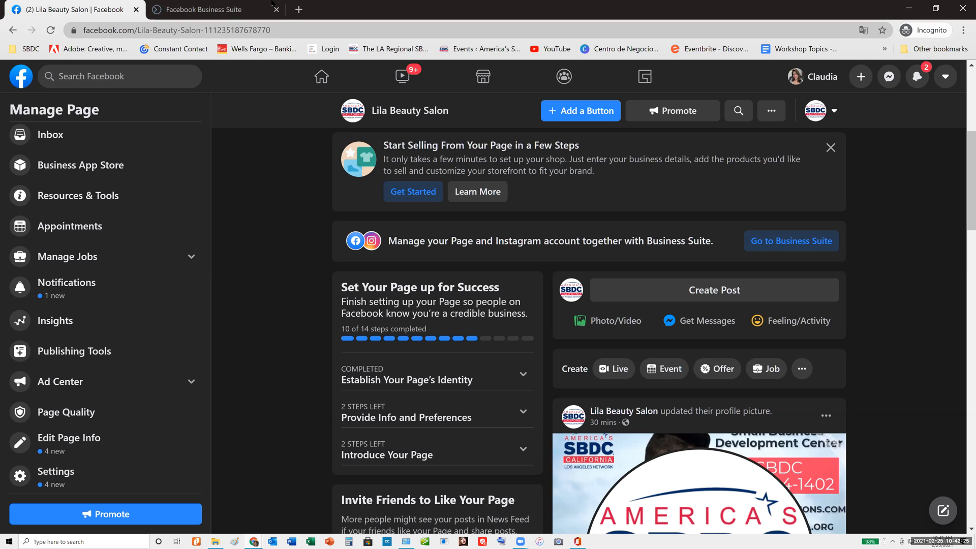
# Check Page Roles in Facebook Business Suite, and return to the Lila Beauty Salon Page to look through its management list and posts
pyautogui.click(201, 10)
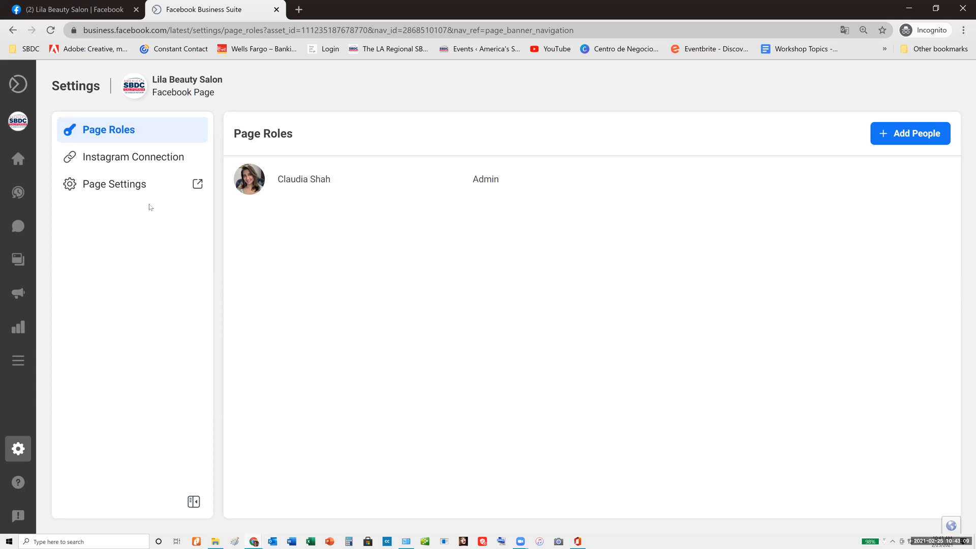
pyautogui.click(92, 9)
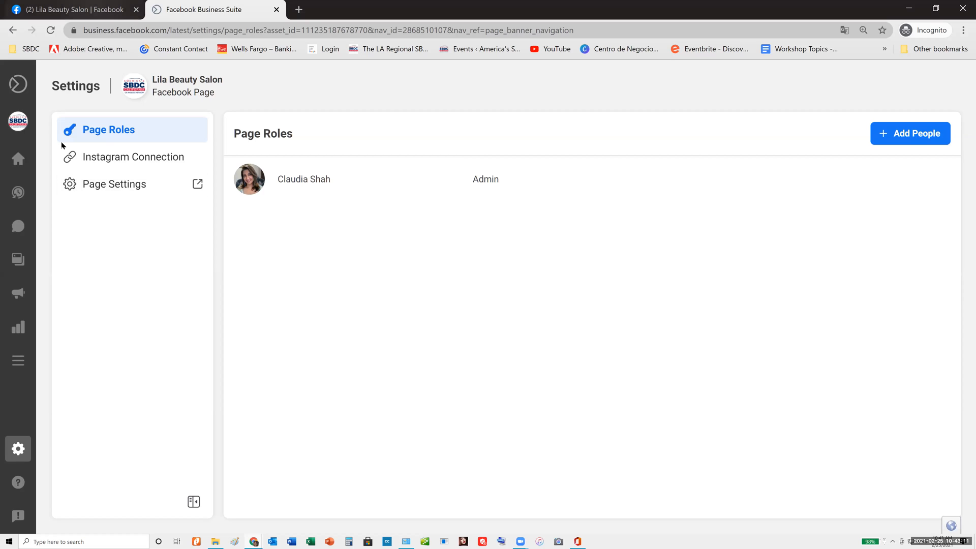
pyautogui.scroll(5, 127, 201)
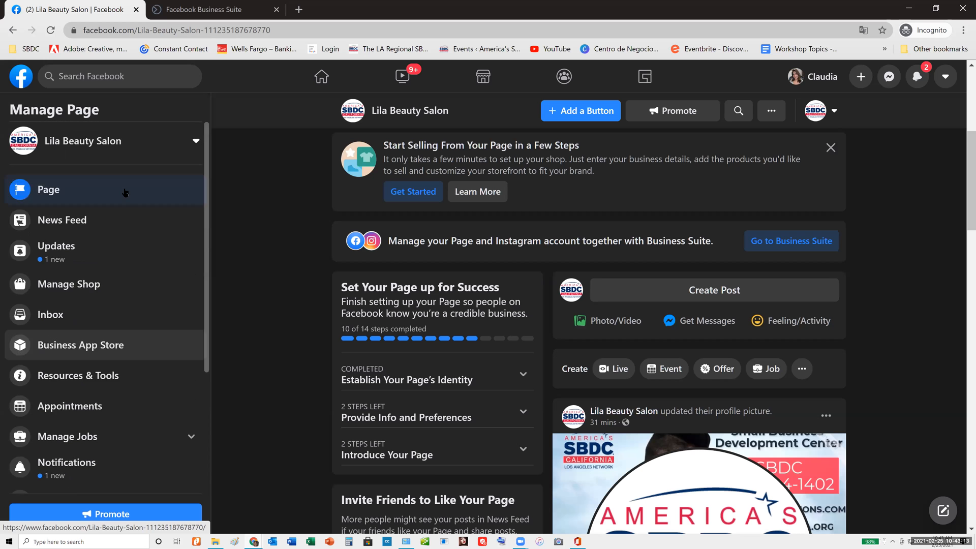
pyautogui.scroll(-5, 124, 193)
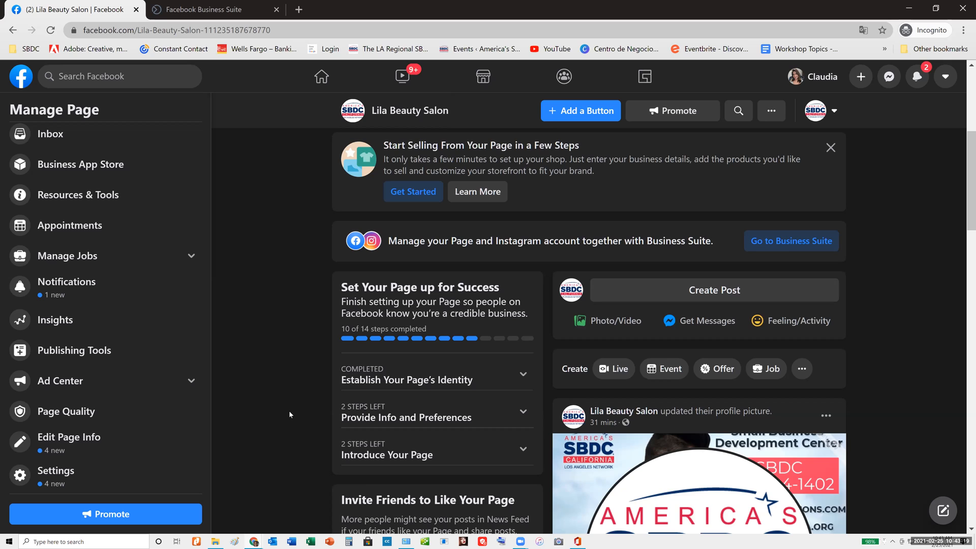
pyautogui.scroll(-6, 672, 385)
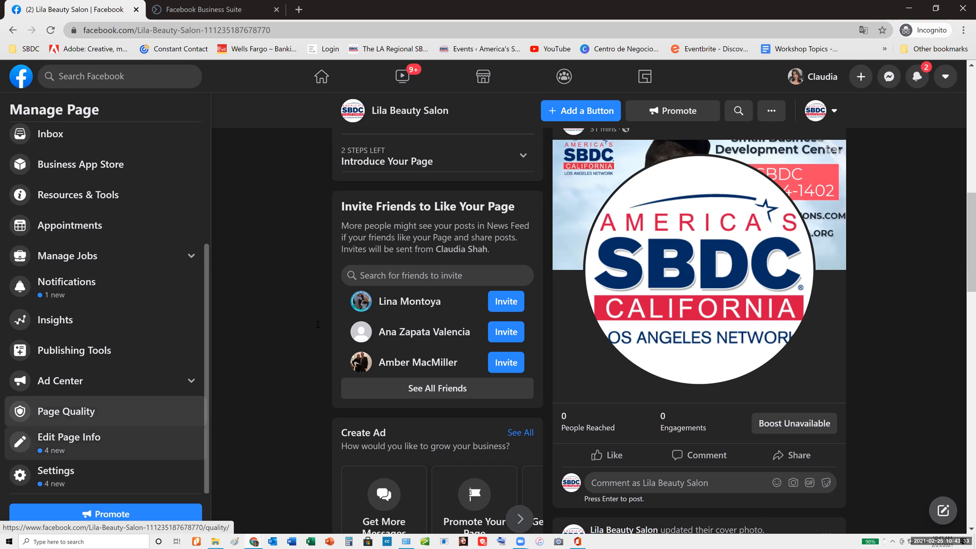
pyautogui.scroll(10, 270, 245)
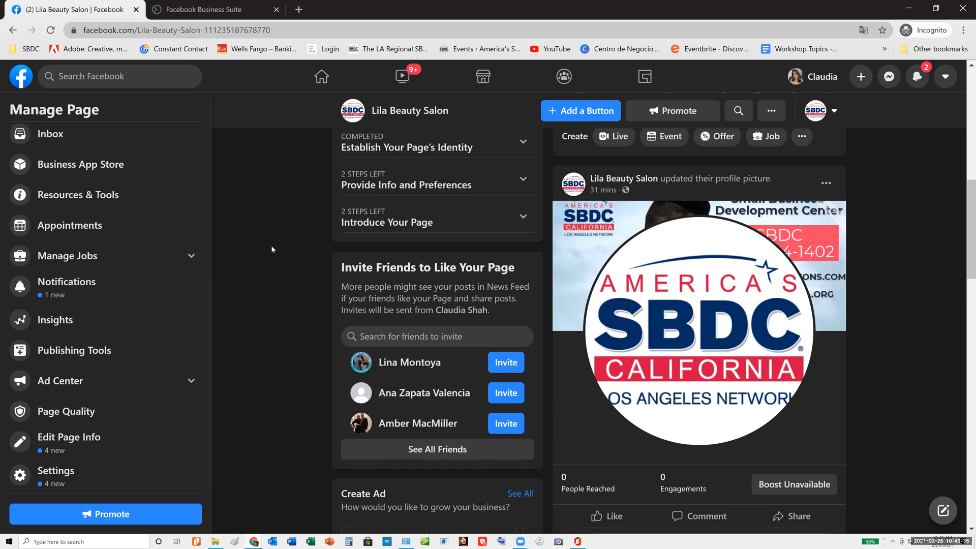
# Open the Shop section of the Lila Beauty Salon Page and read through the Set Up Shop information
pyautogui.click(543, 226)
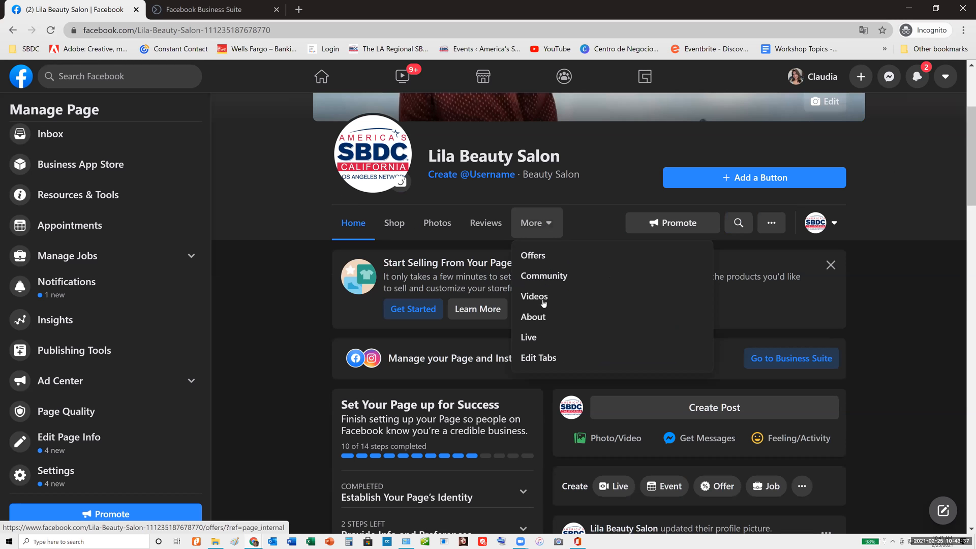
pyautogui.click(400, 224)
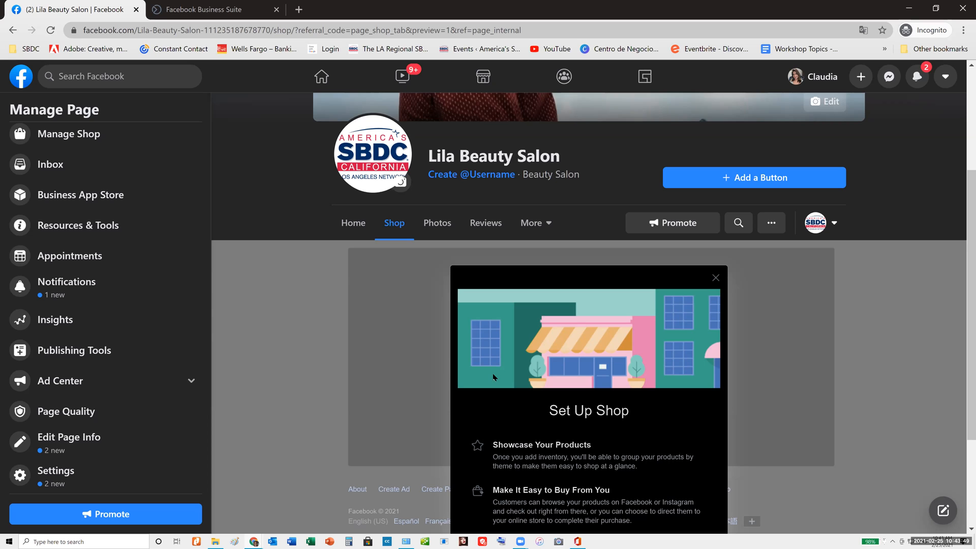
pyautogui.scroll(-3, 493, 377)
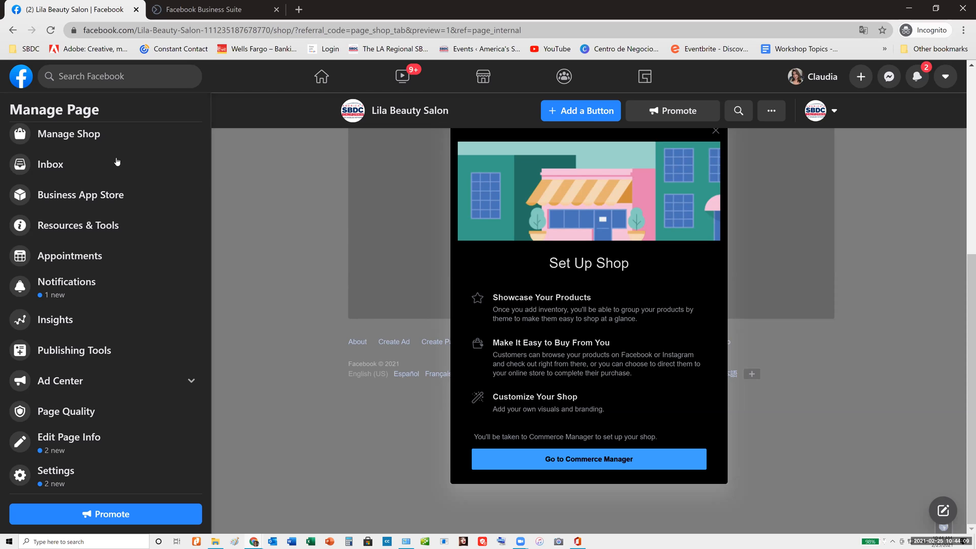
# Go to the Facebook home feed and open the SBDC East Los Angeles Page from the shortcuts
pyautogui.click(324, 76)
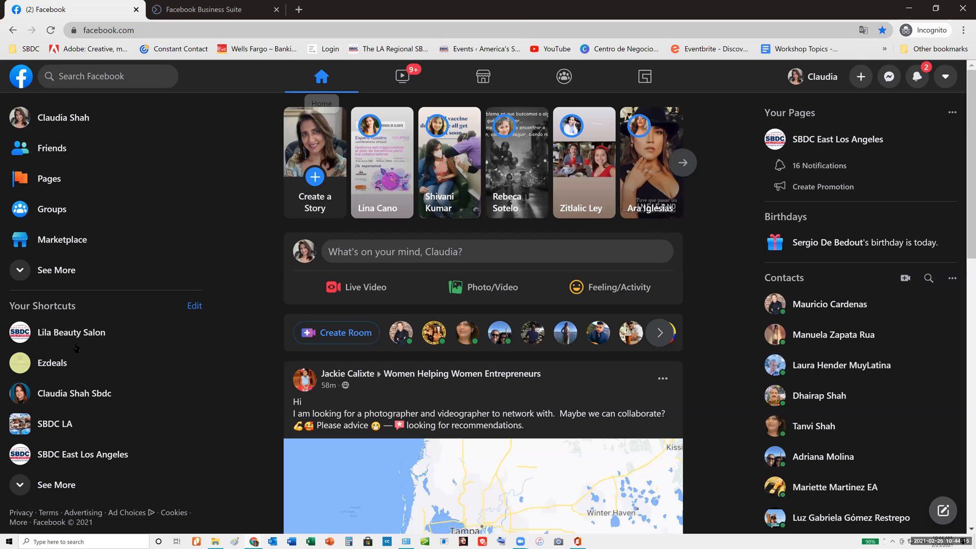
pyautogui.click(64, 454)
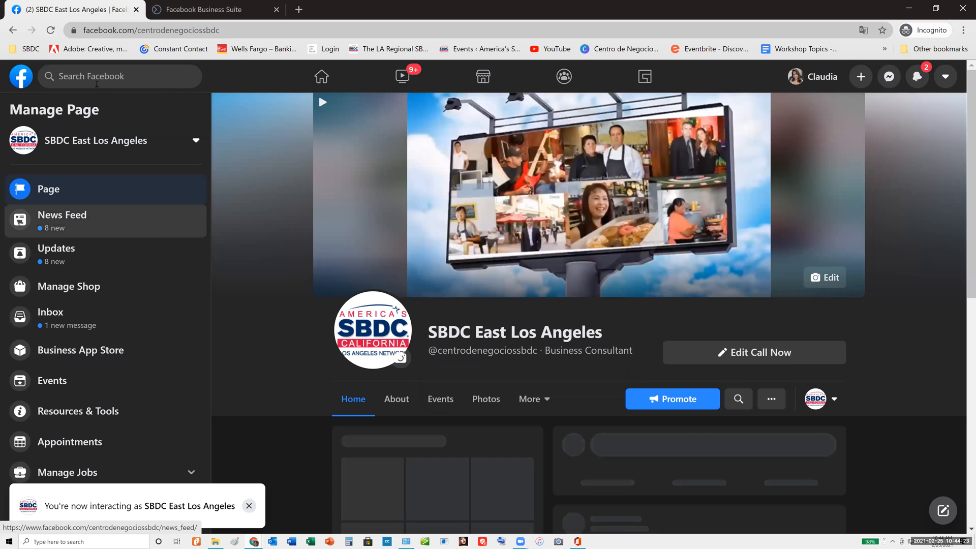
# Search Facebook for "beauty salon" and look through the Beau Ideal House of Beauty Page
pyautogui.click(97, 83)
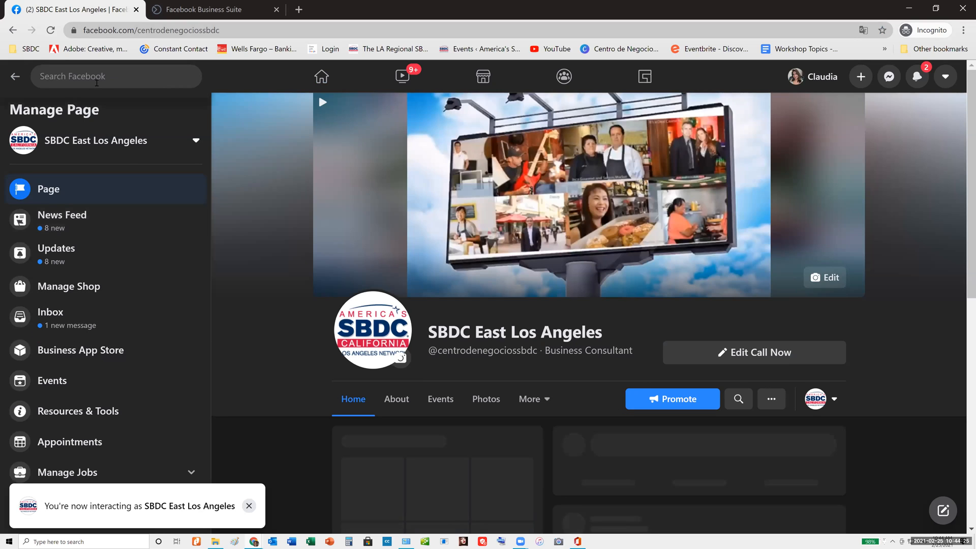
pyautogui.write('beauty')
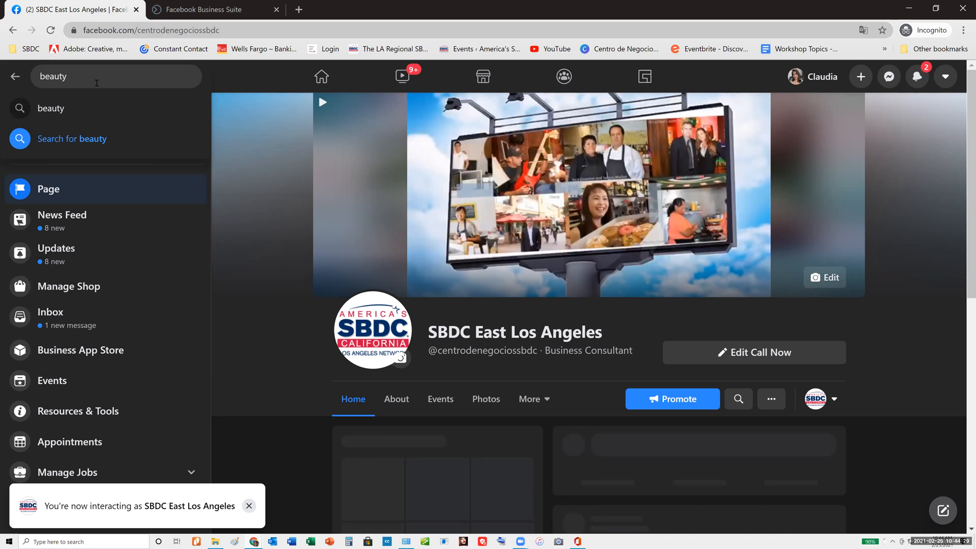
pyautogui.write(' salon')
pyautogui.press('Return')
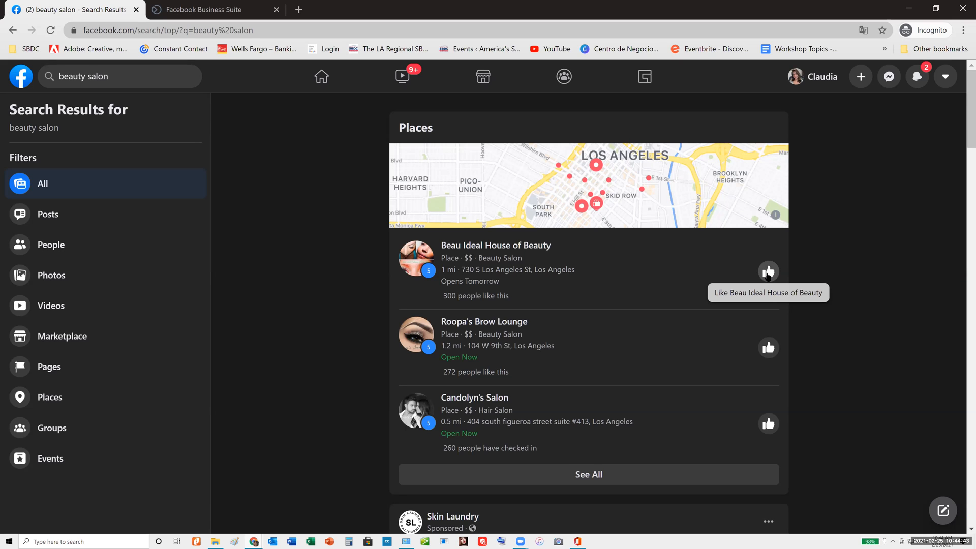
pyautogui.click(484, 246)
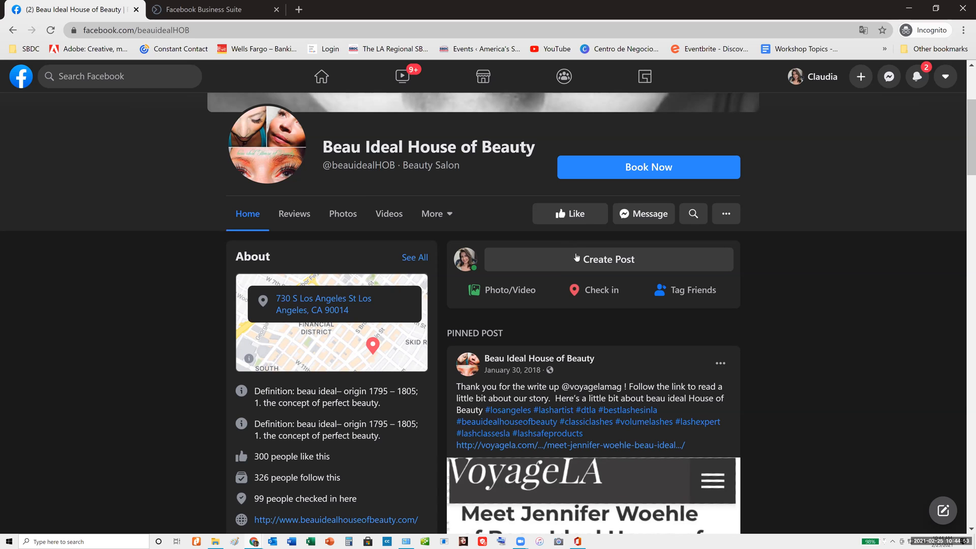
pyautogui.scroll(-1, 584, 168)
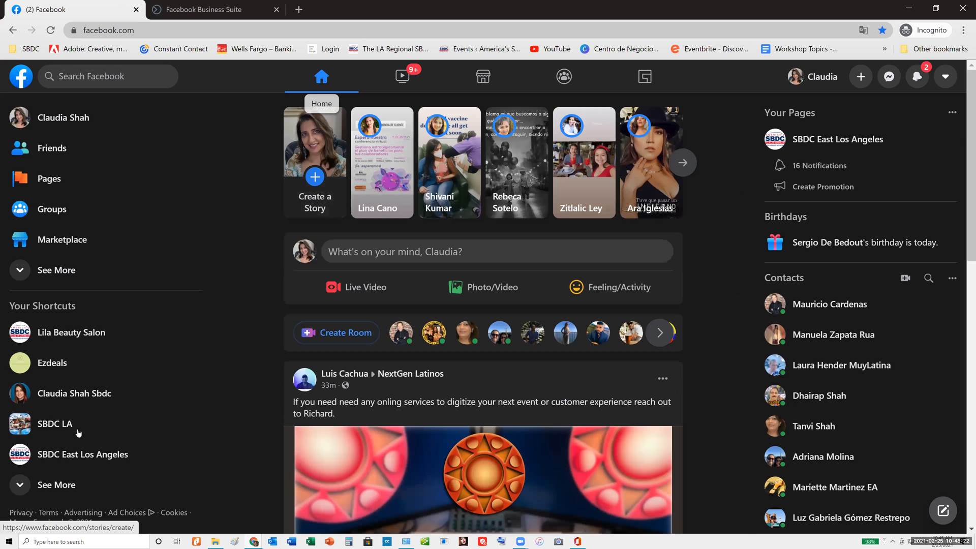
# Return to the Lila Beauty Salon Page, open its Page Settings, and look over the setting categories
pyautogui.click(79, 333)
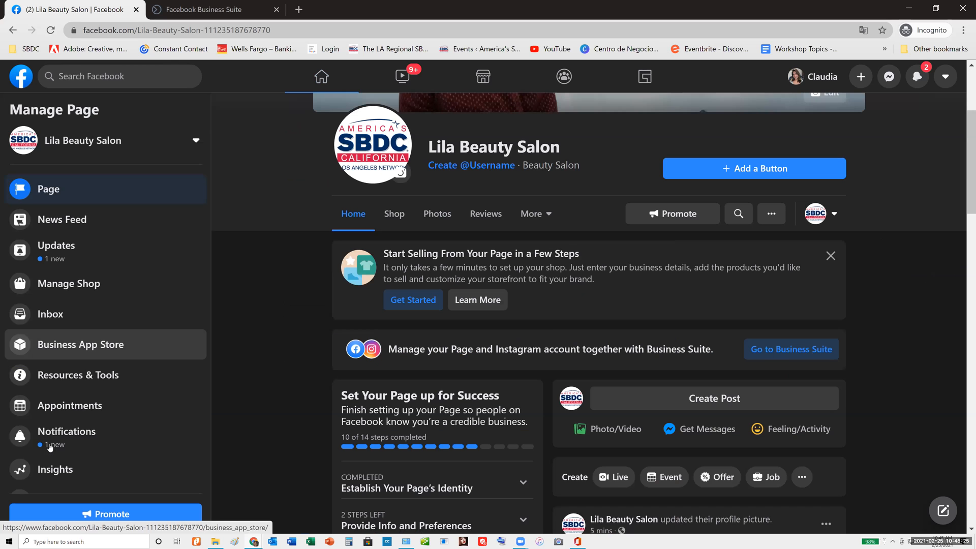
pyautogui.scroll(-3, 56, 473)
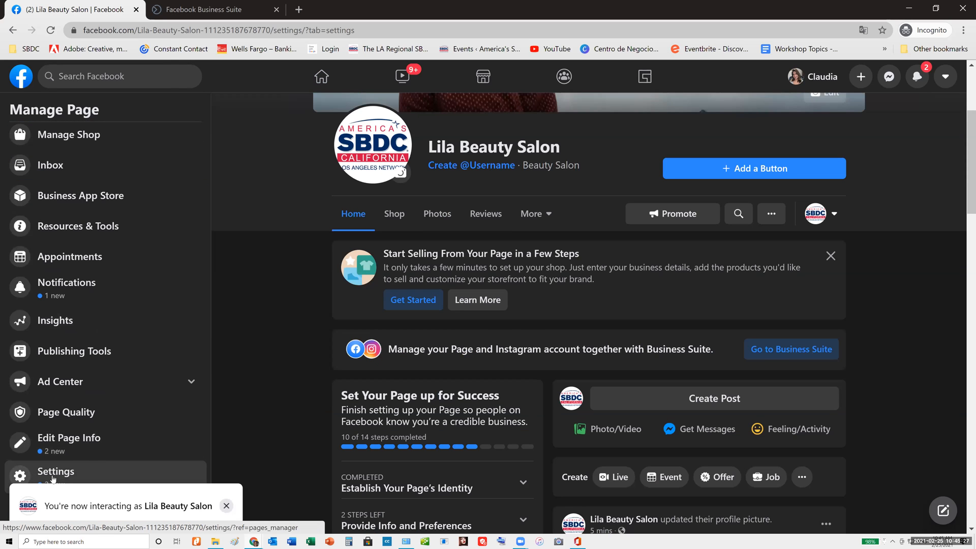
pyautogui.click(54, 477)
pyautogui.scroll(-1, 130, 310)
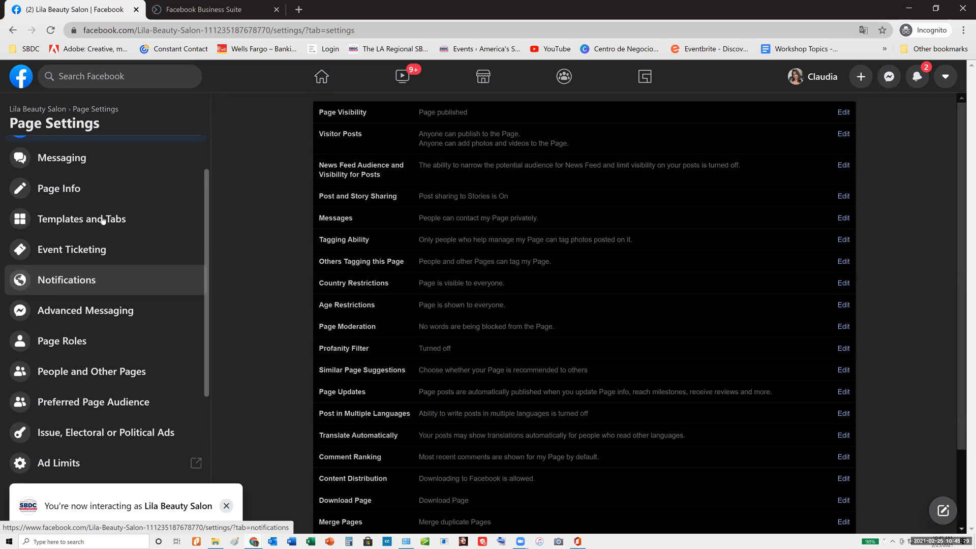
pyautogui.scroll(1, 87, 220)
pyautogui.scroll(-1, 99, 297)
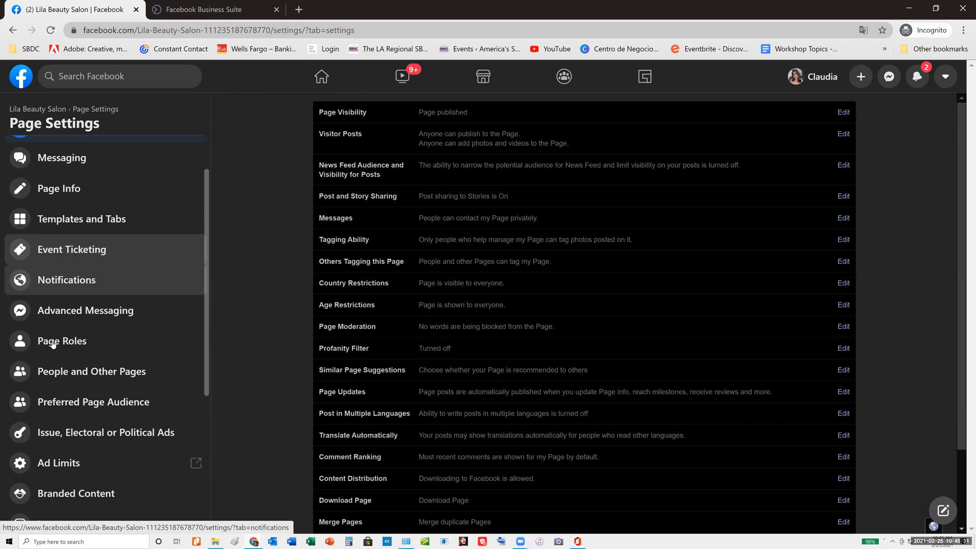
# Open Page Roles and view the role options available for assigning a new Page role, keeping Editor selected
pyautogui.click(187, 353)
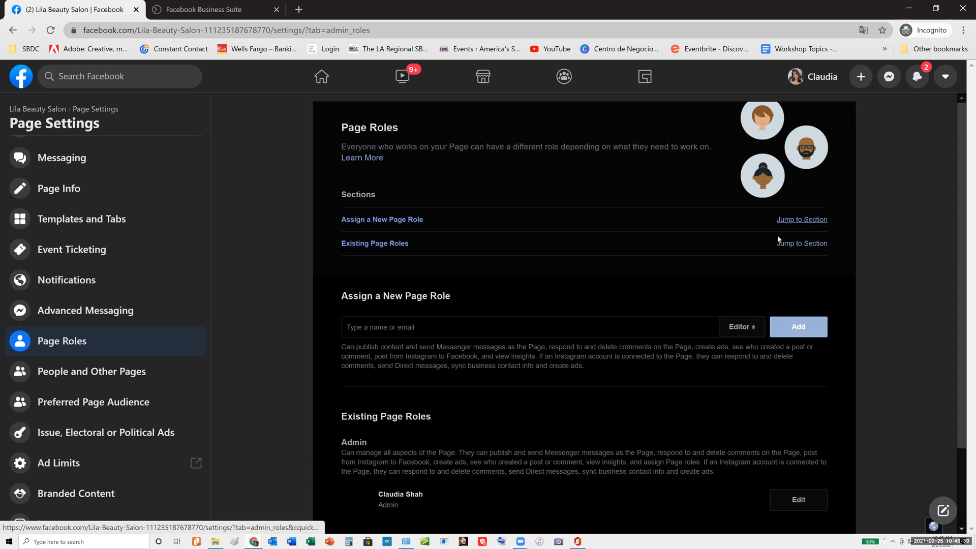
pyautogui.scroll(-2, 778, 238)
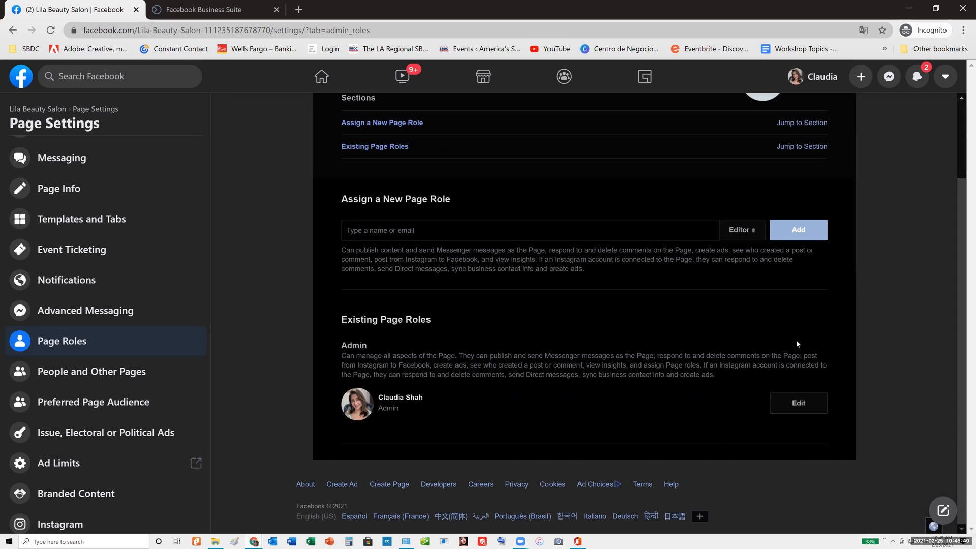
pyautogui.click(751, 226)
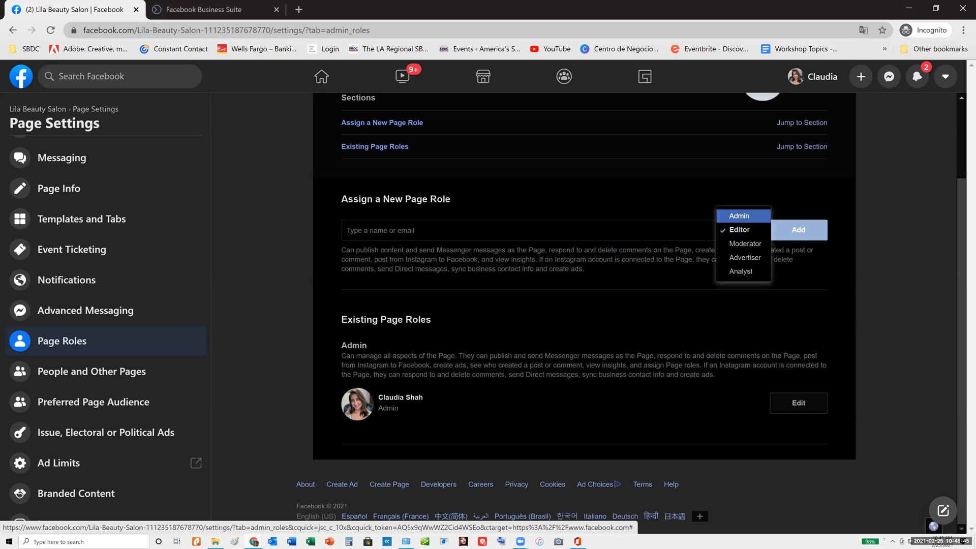
pyautogui.click(347, 230)
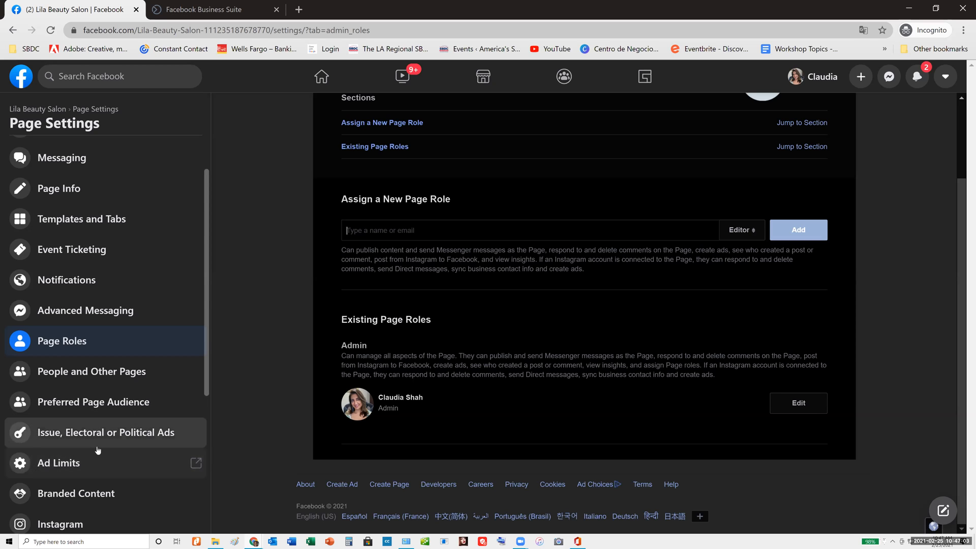
# Look through the whole list of Page Settings categories from General to Activity Log
pyautogui.scroll(-2, 99, 451)
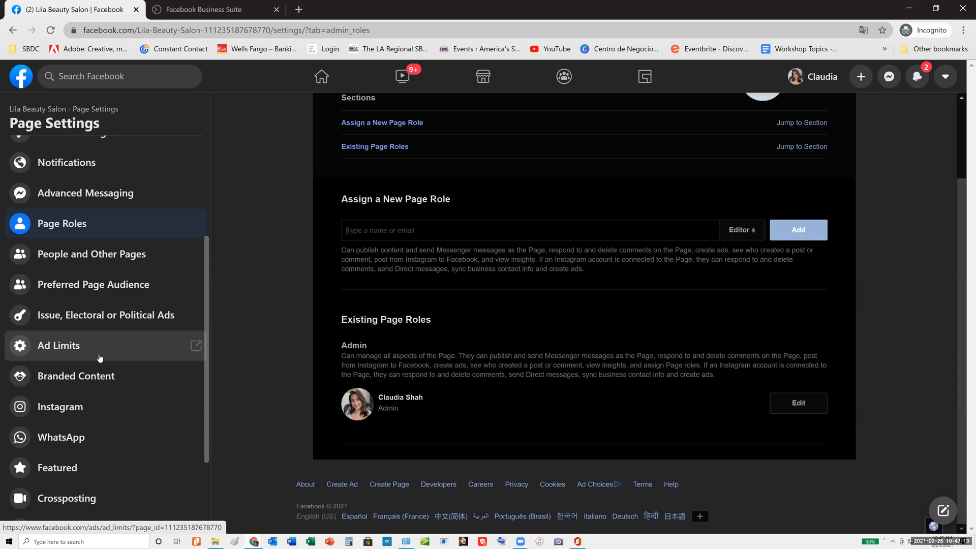
pyautogui.scroll(3, 100, 358)
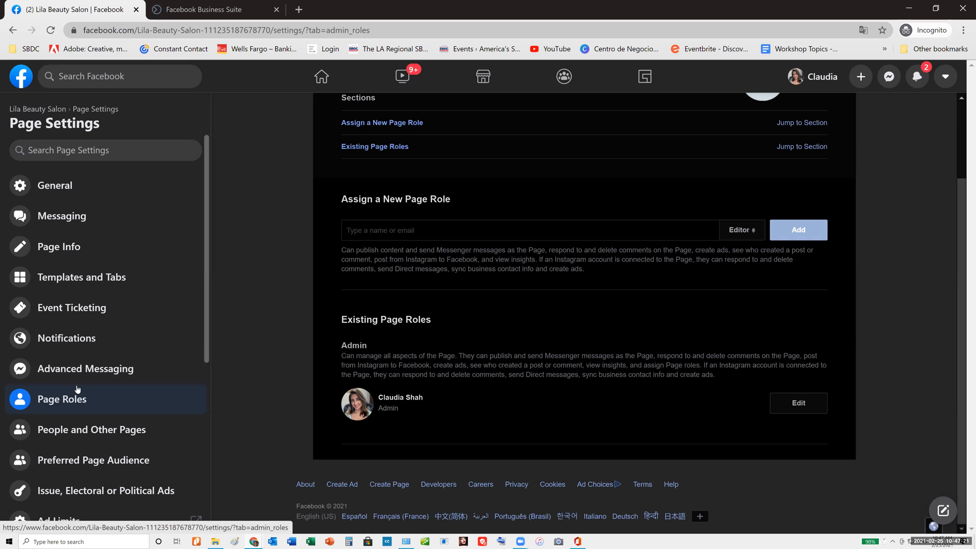
pyautogui.scroll(-5, 77, 392)
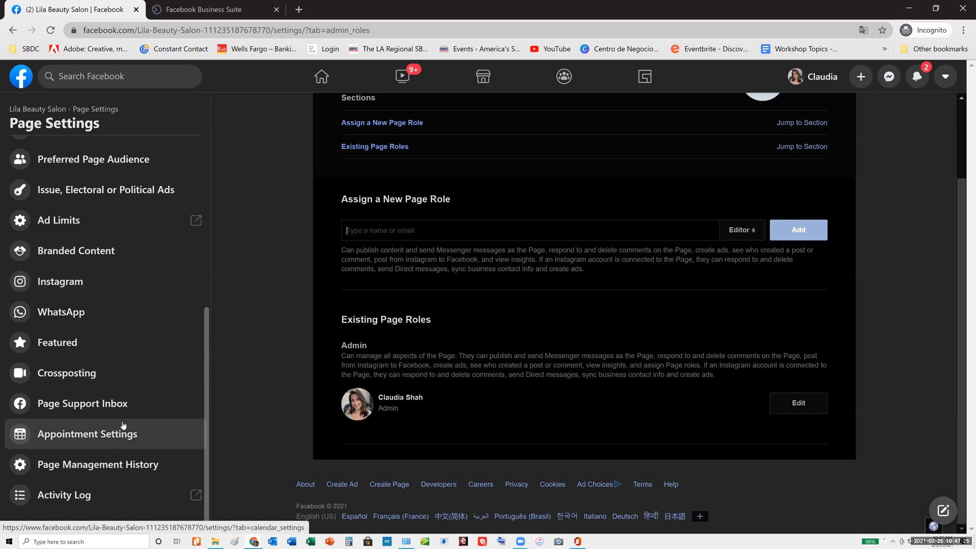
pyautogui.scroll(5, 109, 331)
pyautogui.scroll(-5, 104, 247)
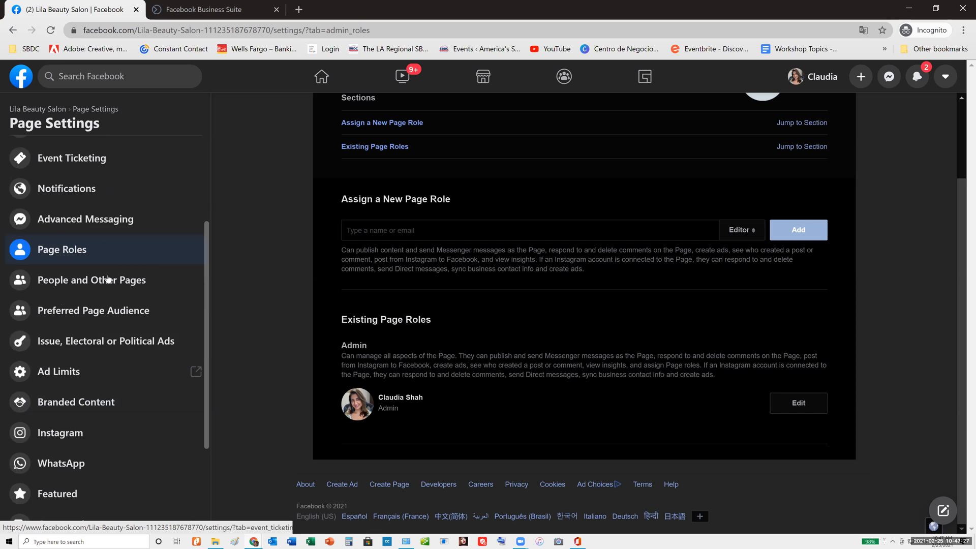
pyautogui.scroll(5, 115, 450)
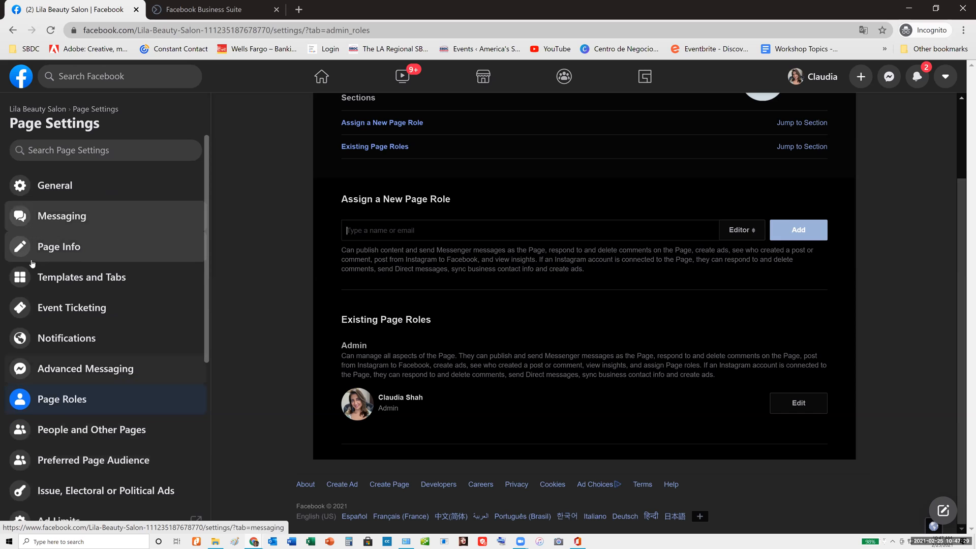